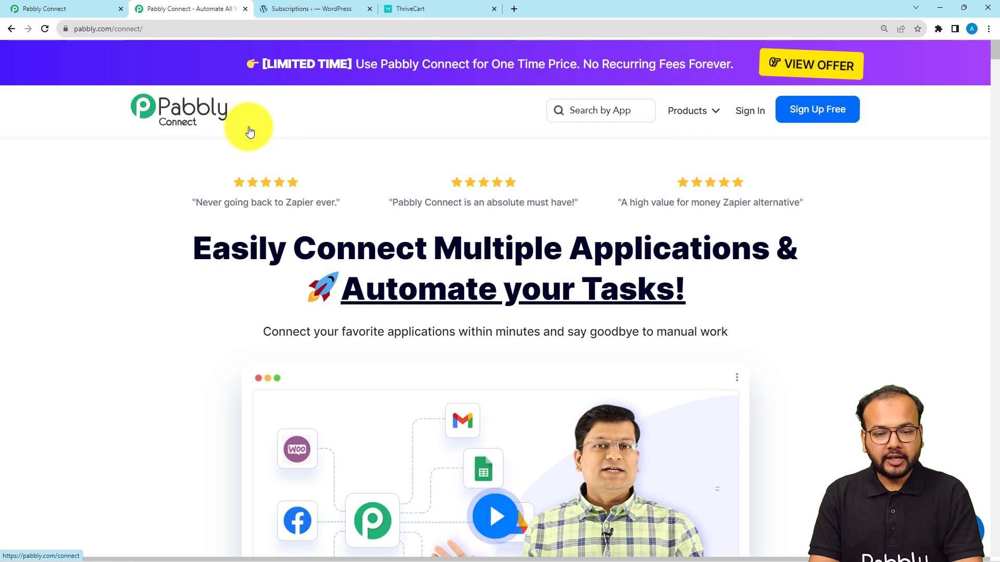
Step: Scroll the pabbly.com/connect landing page, then open the Pabbly Connect dashboard tab with its workflow list
{"action": "scroll", "coordinate": [147, 308], "scroll_direction": "down", "scroll_amount": 5}
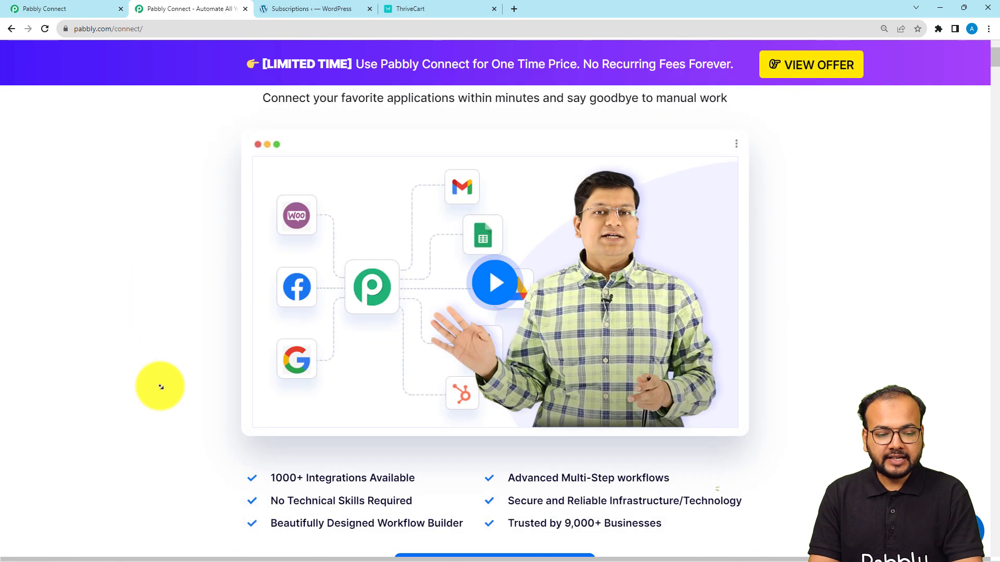
{"action": "scroll", "coordinate": [161, 386], "scroll_direction": "down", "scroll_amount": 3}
{"action": "scroll", "coordinate": [161, 370], "scroll_direction": "up", "scroll_amount": 7}
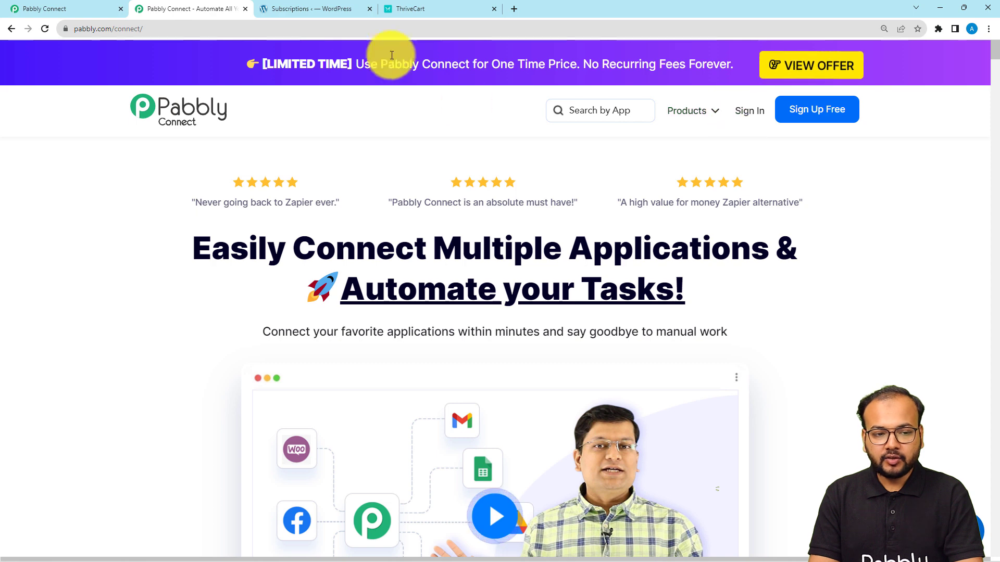
{"action": "left_click", "coordinate": [102, 14]}
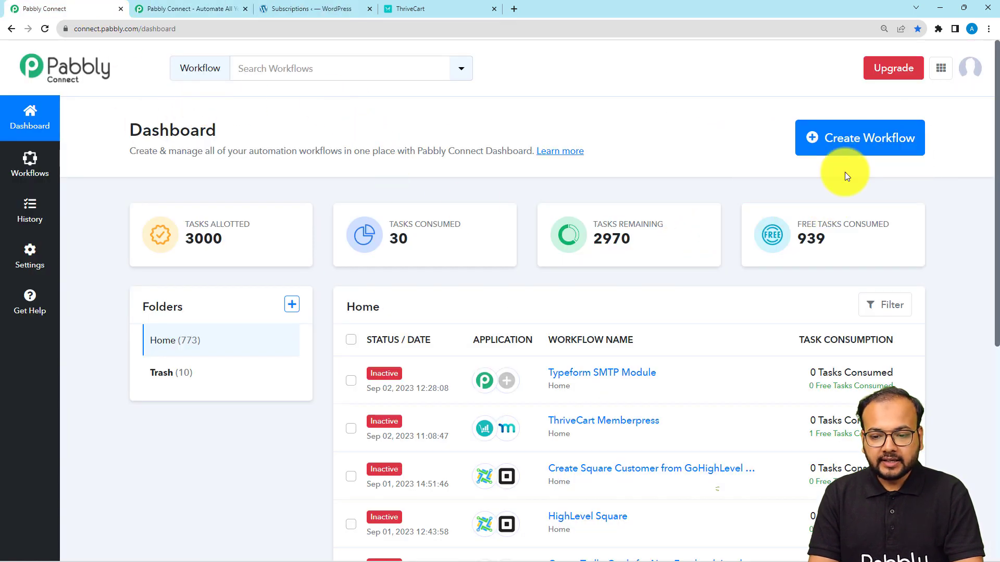
Step: Start a new workflow named 'Create MemberPress Subscriber from ThriveCart Purchase' and create it
{"action": "left_click", "coordinate": [844, 139]}
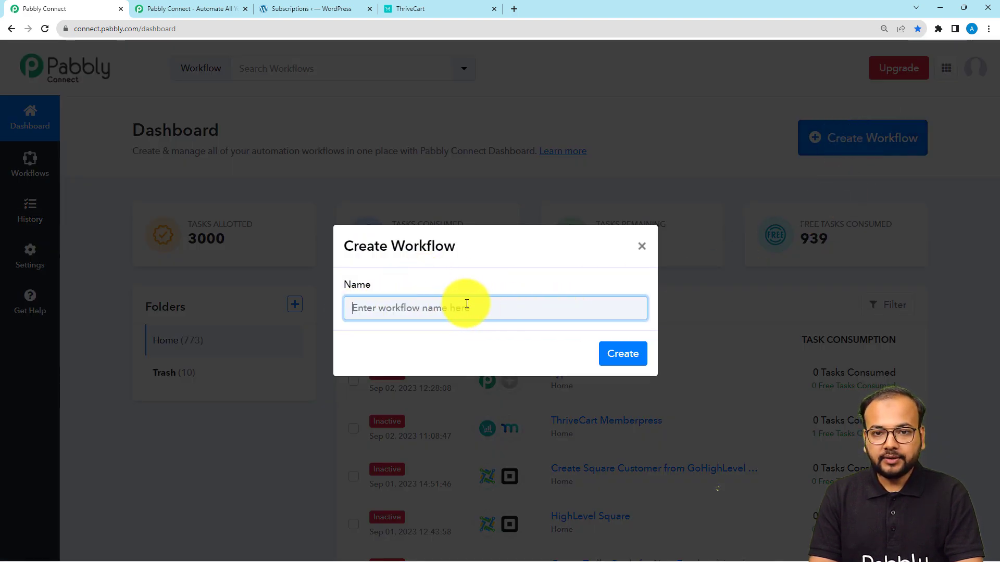
{"action": "type", "text": "Create MemberPress Subscriber from ThriveCart Purchase"}
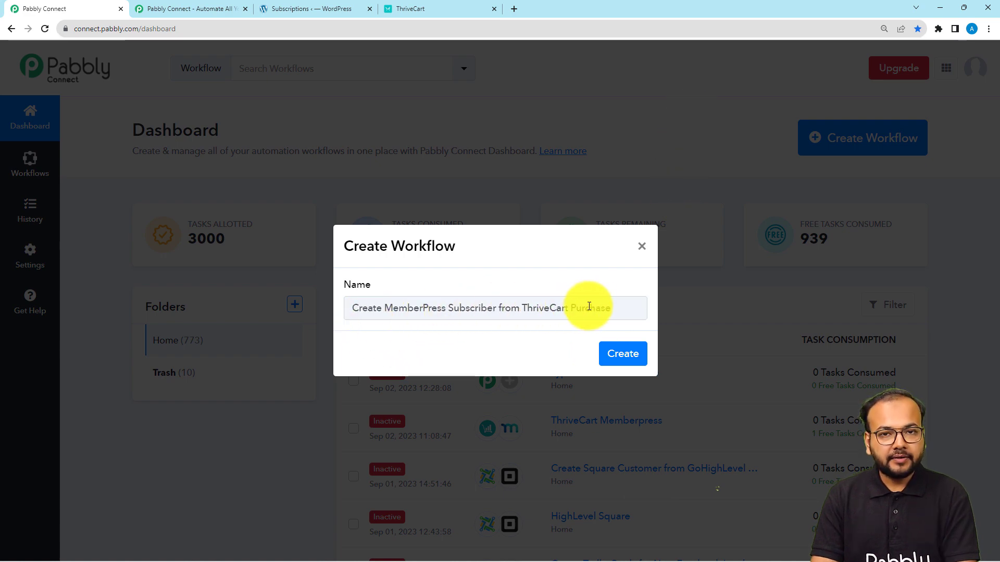
{"action": "left_click", "coordinate": [622, 354]}
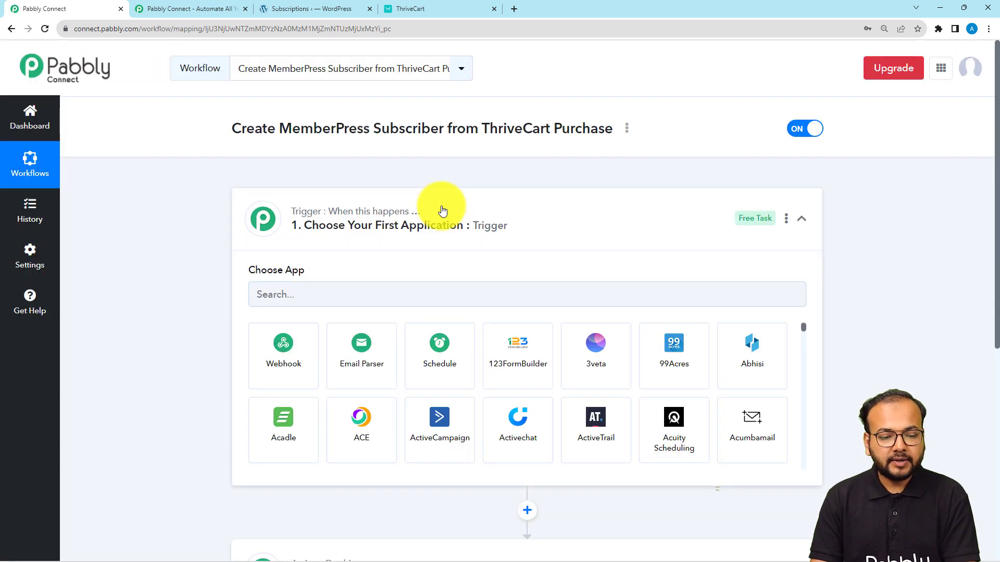
Step: Set the trigger app to ThriveCart, found by searching 'thr', with the Product Purchase event
{"action": "left_click", "coordinate": [442, 210]}
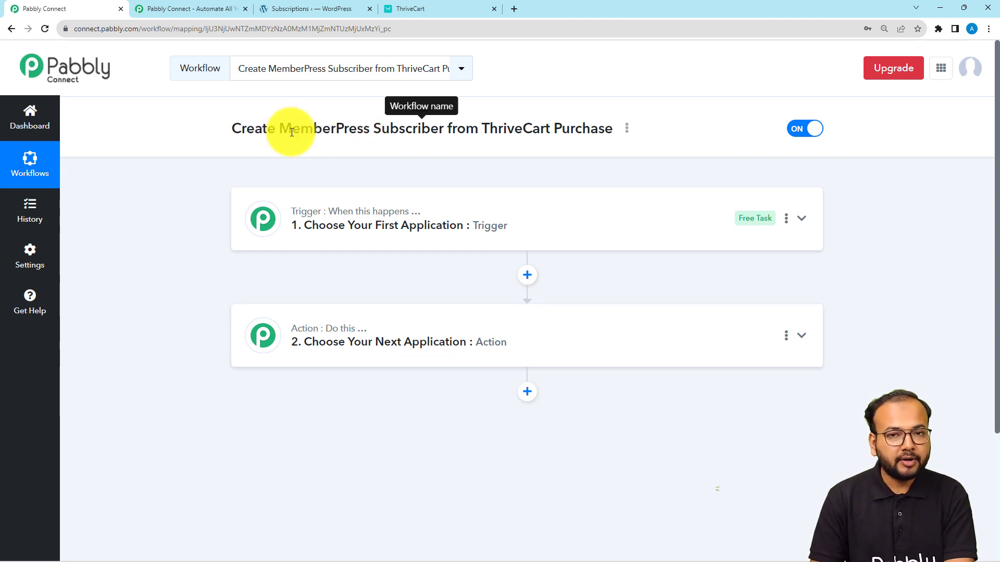
{"action": "left_click", "coordinate": [325, 225]}
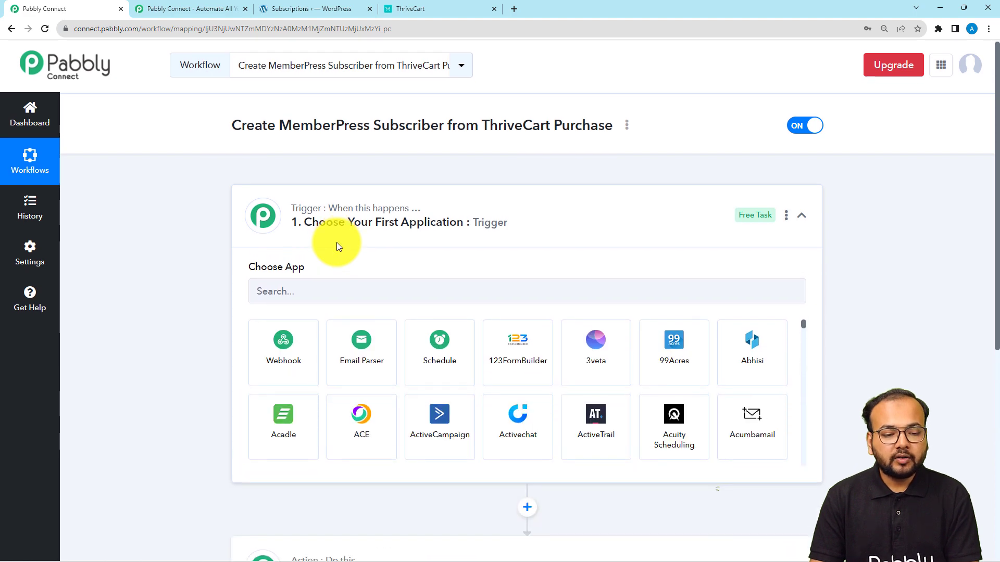
{"action": "scroll", "coordinate": [337, 243], "scroll_direction": "down", "scroll_amount": 2}
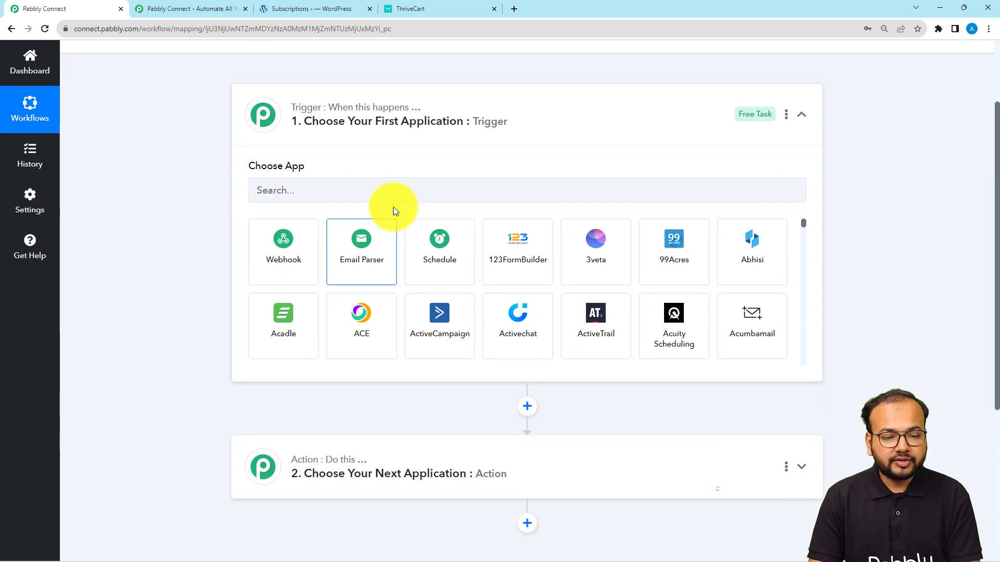
{"action": "left_click", "coordinate": [303, 192]}
{"action": "type", "text": "thrive"}
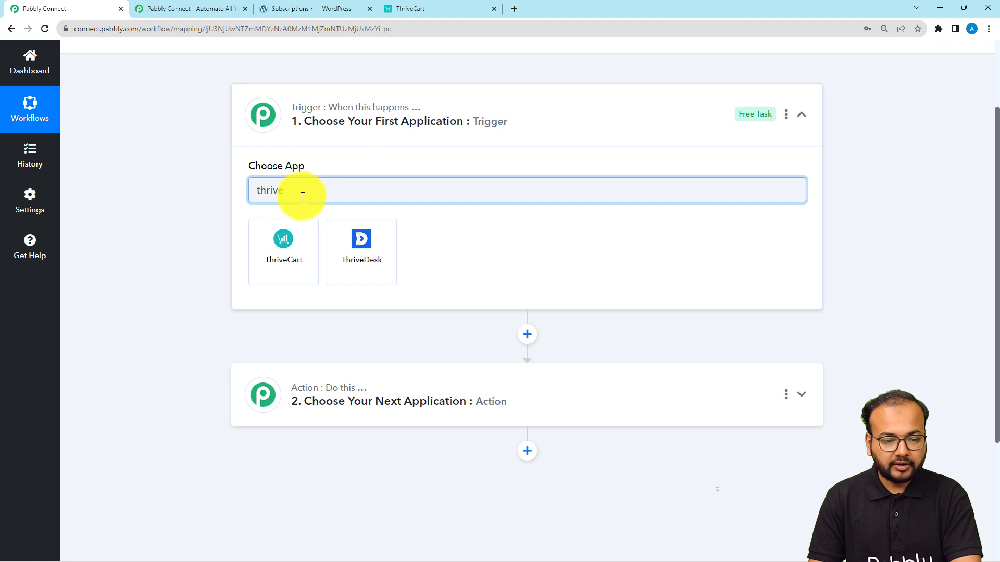
{"action": "left_click", "coordinate": [283, 239]}
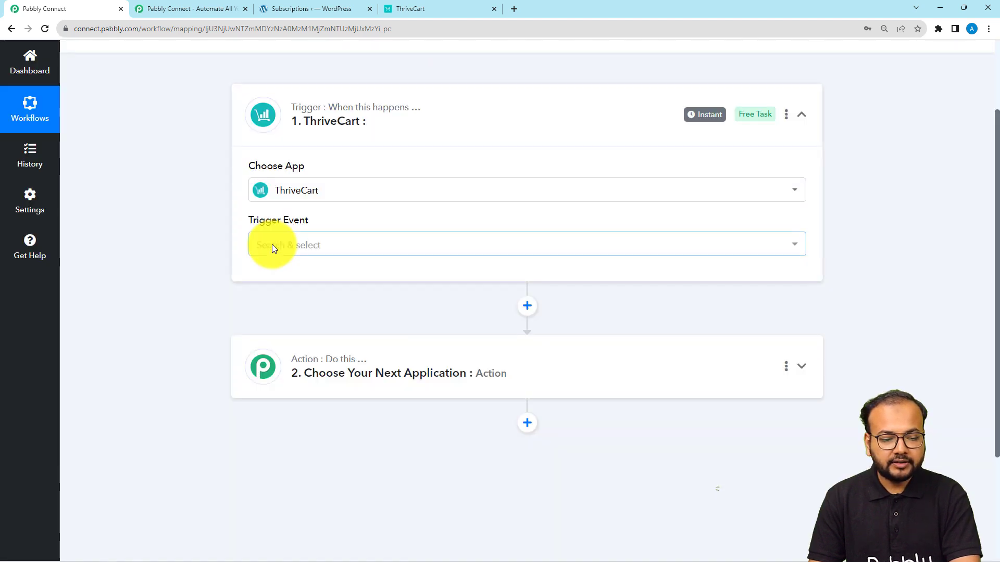
{"action": "left_click", "coordinate": [272, 247]}
{"action": "left_click", "coordinate": [277, 309]}
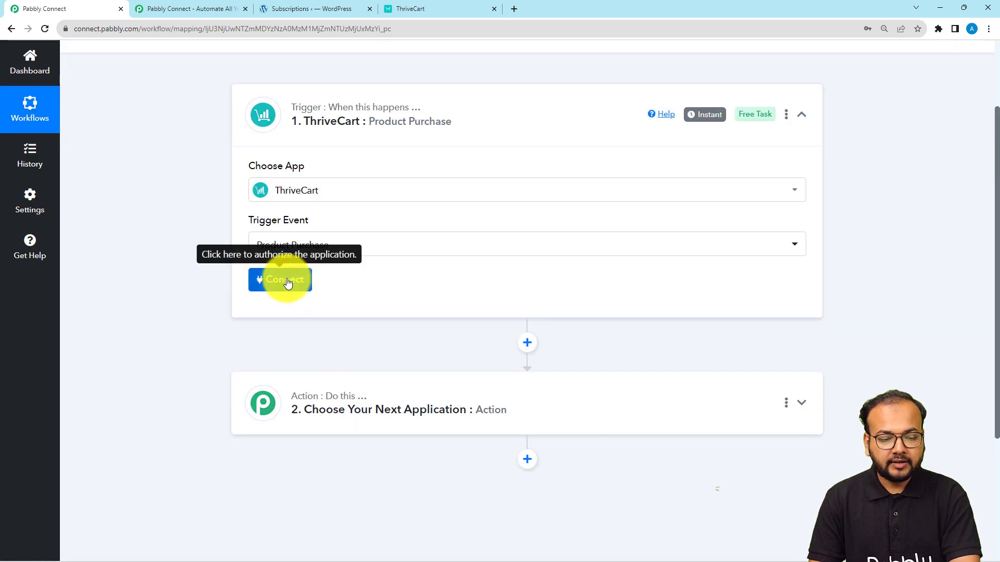
Step: Begin adding a new ThriveCart account connection and go to the ThriveCart Products page
{"action": "left_click", "coordinate": [285, 280]}
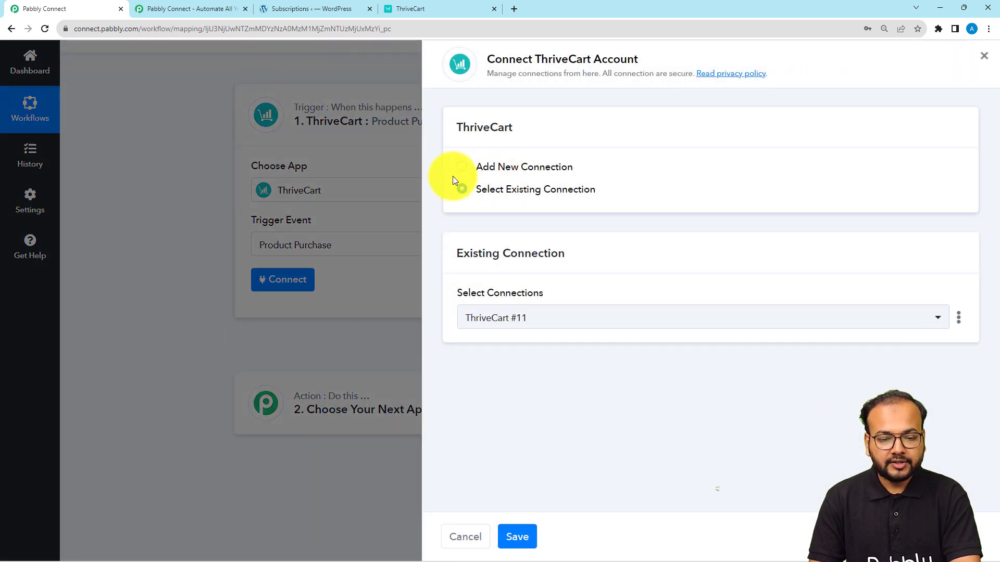
{"action": "left_click", "coordinate": [462, 166]}
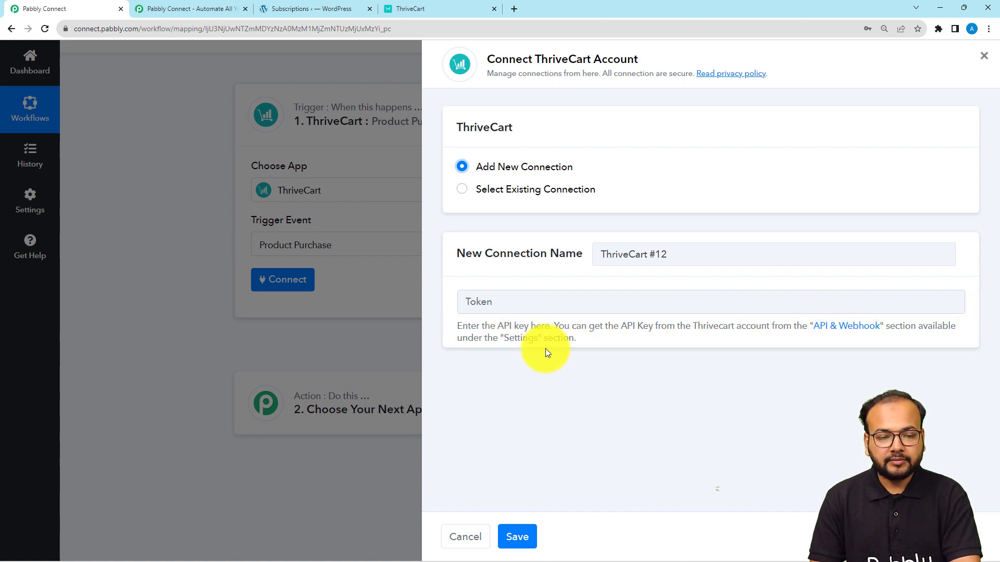
{"action": "left_click", "coordinate": [417, 11]}
{"action": "scroll", "coordinate": [184, 251], "scroll_direction": "up", "scroll_amount": 2}
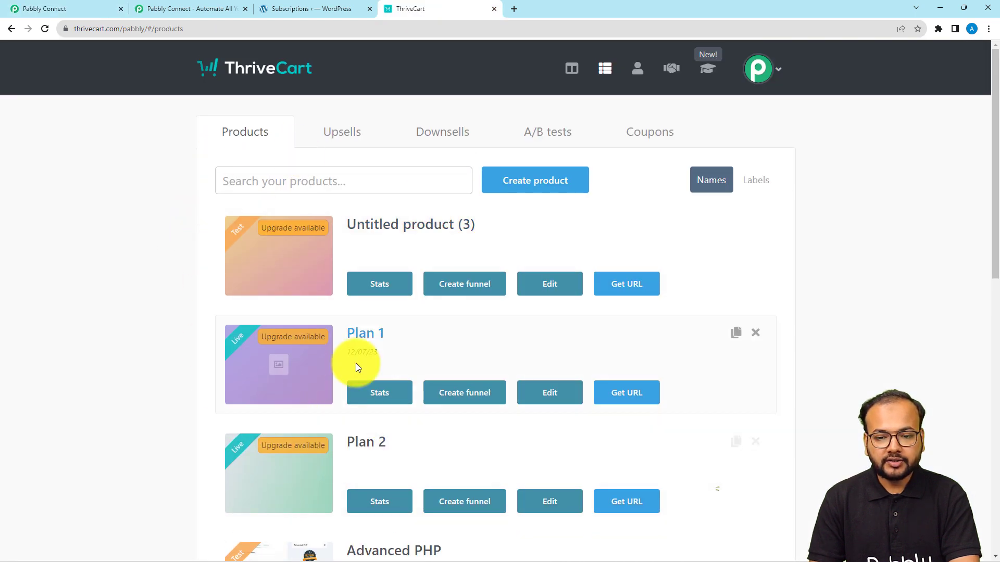
Step: Open the API keys list under ThriveCart's API & webhooks settings, cancelling a new-key attempt
{"action": "left_click", "coordinate": [759, 72]}
{"action": "left_click", "coordinate": [707, 167]}
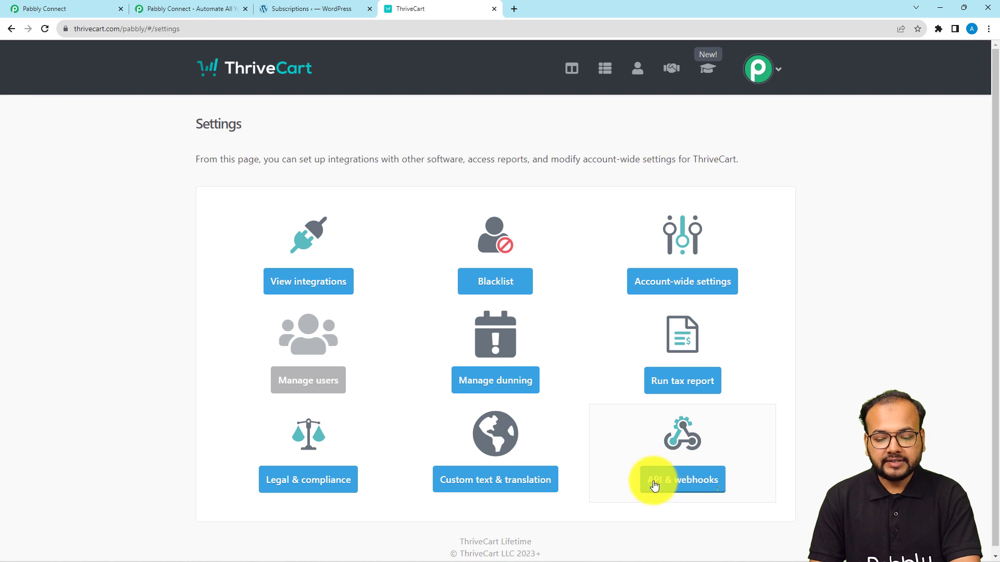
{"action": "left_click", "coordinate": [694, 483]}
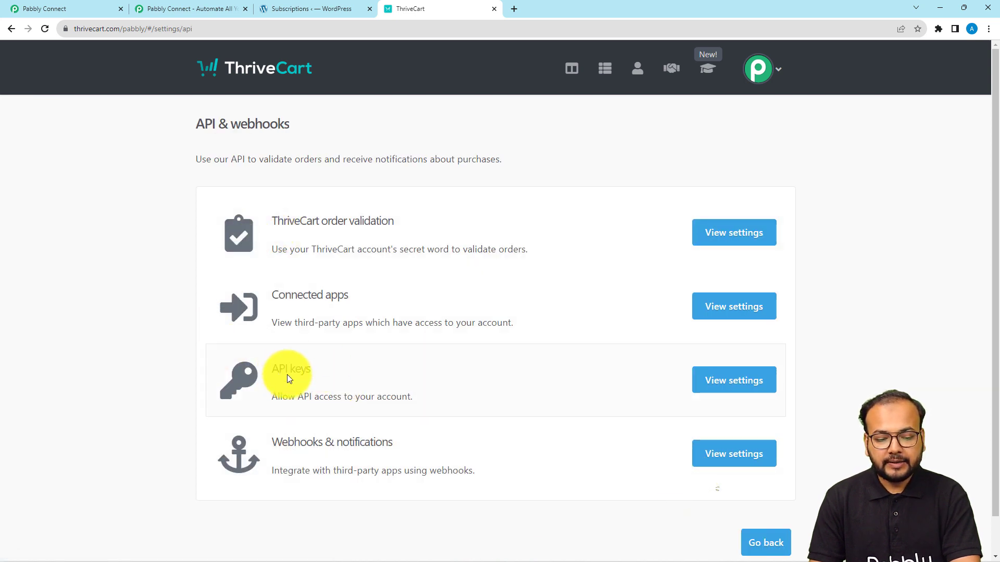
{"action": "left_click", "coordinate": [733, 382]}
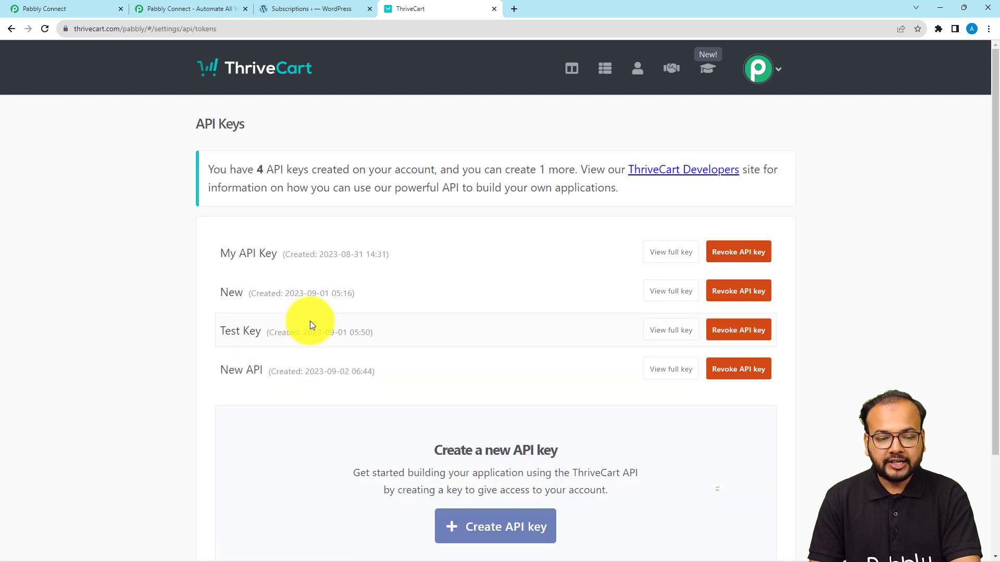
{"action": "scroll", "coordinate": [454, 342], "scroll_direction": "down", "scroll_amount": 1}
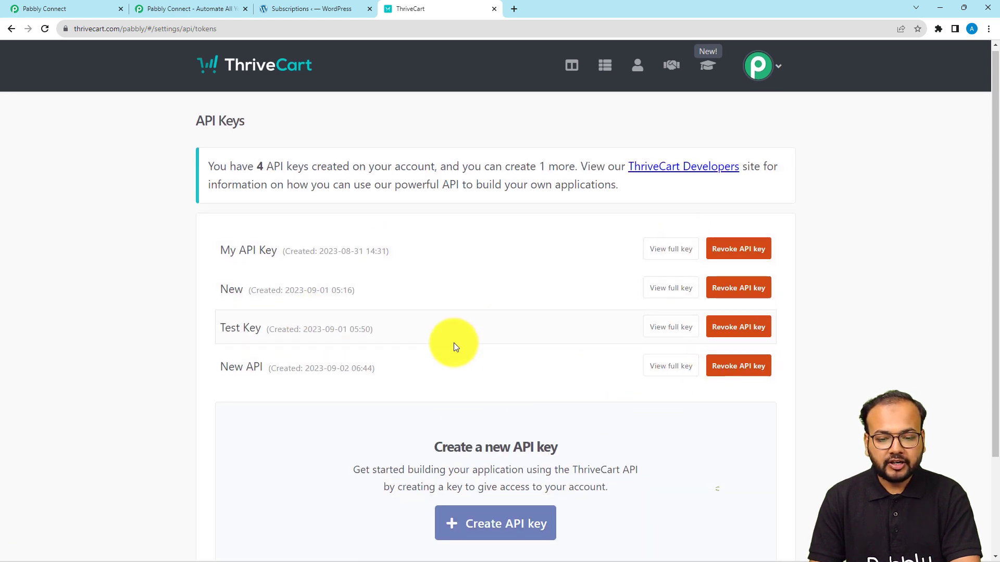
{"action": "left_click", "coordinate": [508, 476]}
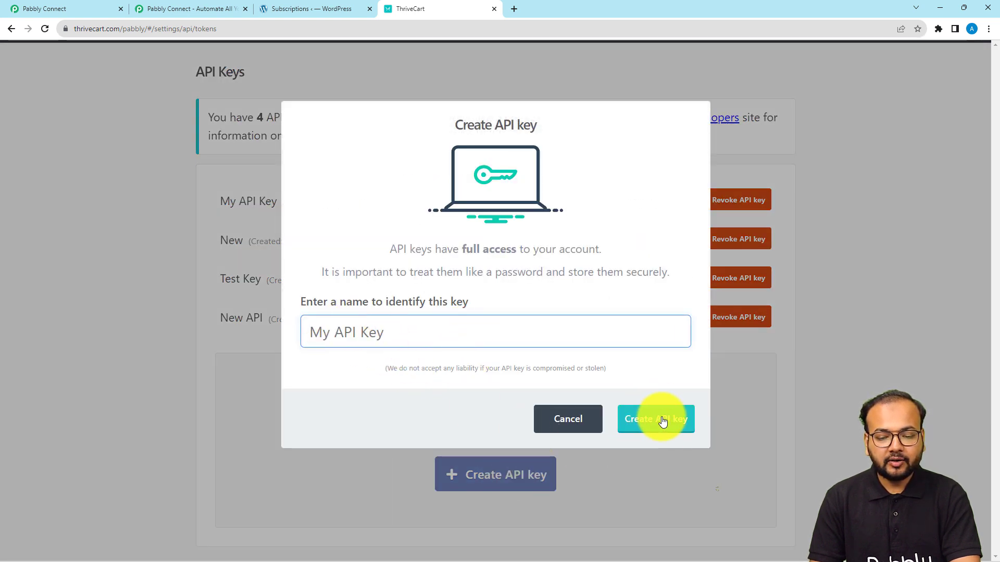
{"action": "left_click", "coordinate": [571, 424]}
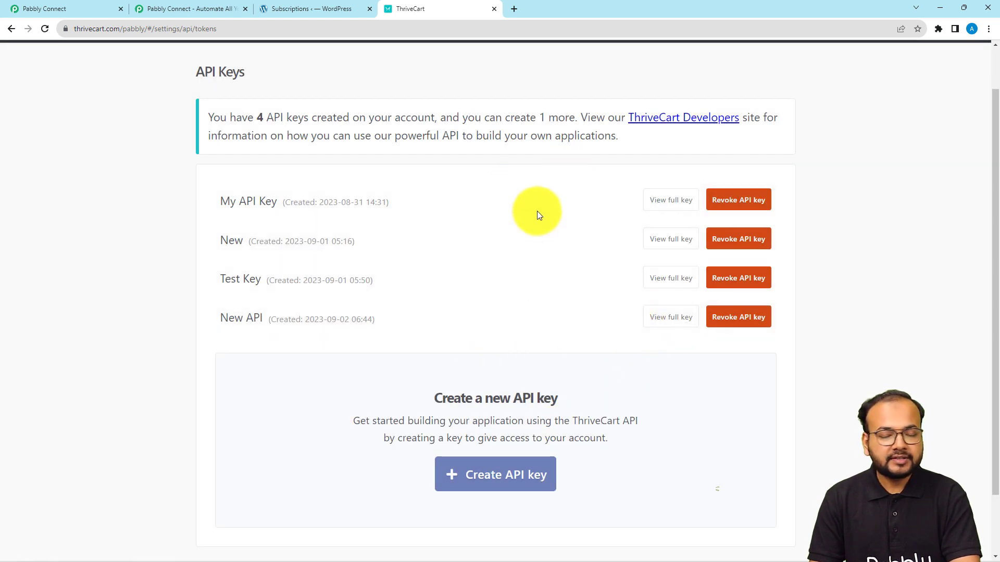
Step: Copy the full 'New API' key and return to the Pabbly Connect connection panel
{"action": "left_click", "coordinate": [670, 318]}
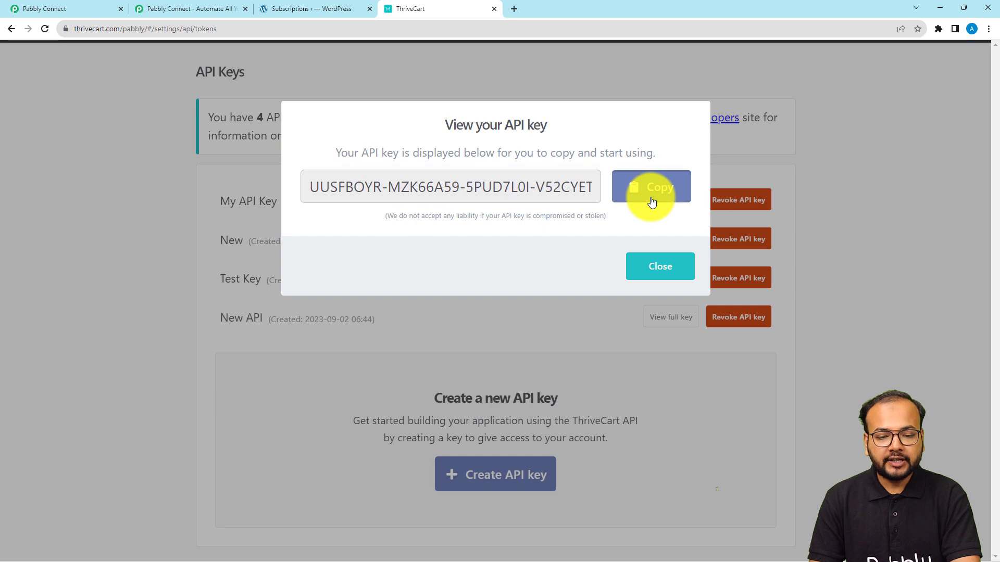
{"action": "left_click", "coordinate": [649, 201]}
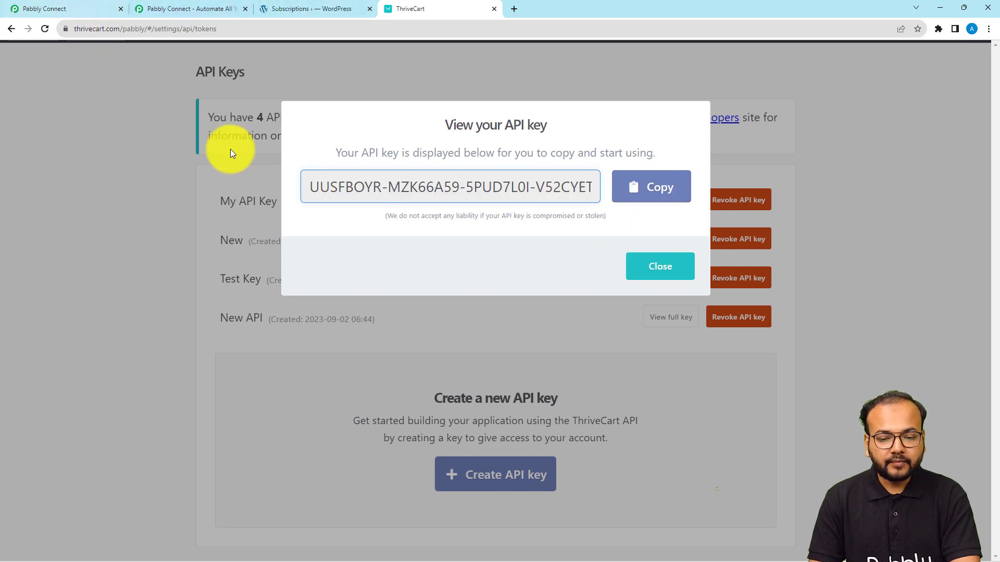
{"action": "left_click", "coordinate": [635, 265]}
{"action": "left_click", "coordinate": [81, 4]}
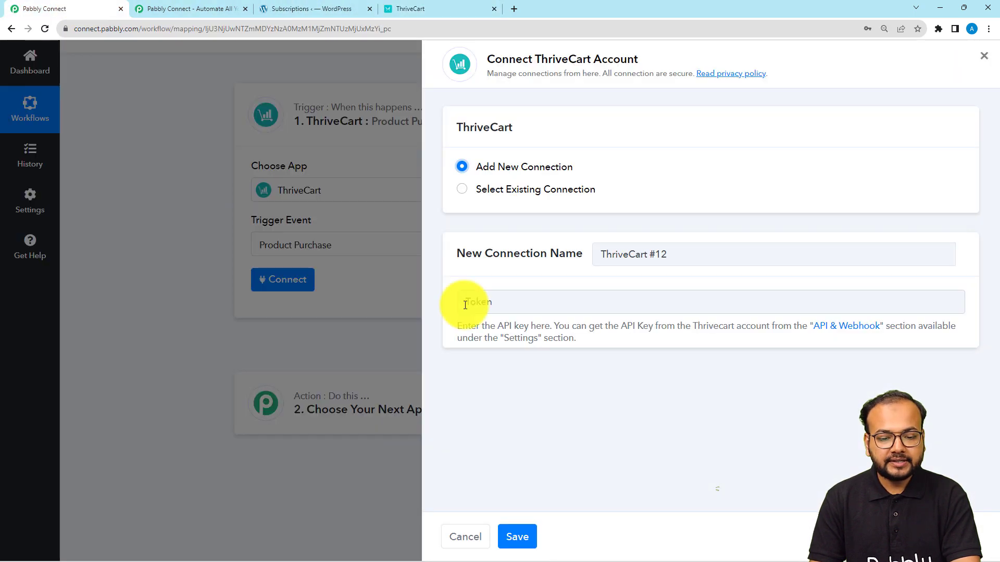
Step: Paste the API key as the ThriveCart token, save the connection, and check the product list
{"action": "right_click", "coordinate": [487, 307]}
{"action": "left_click", "coordinate": [524, 397]}
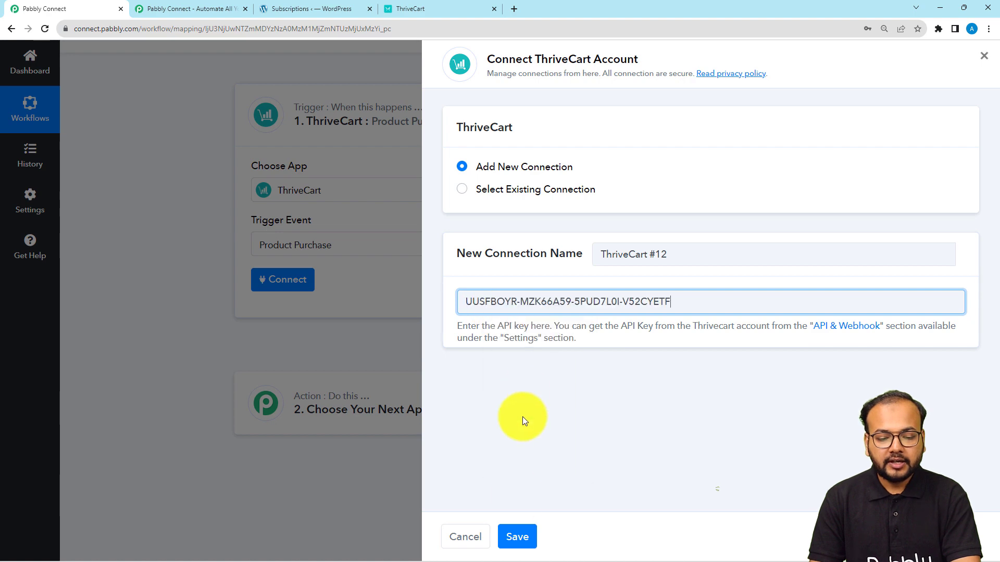
{"action": "left_click", "coordinate": [517, 536]}
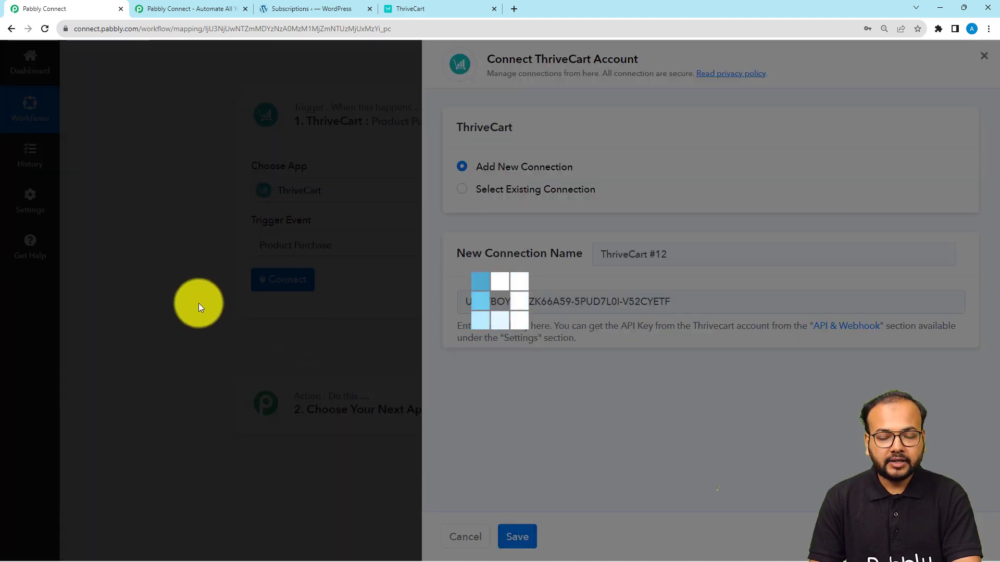
{"action": "scroll", "coordinate": [199, 303], "scroll_direction": "down", "scroll_amount": 2}
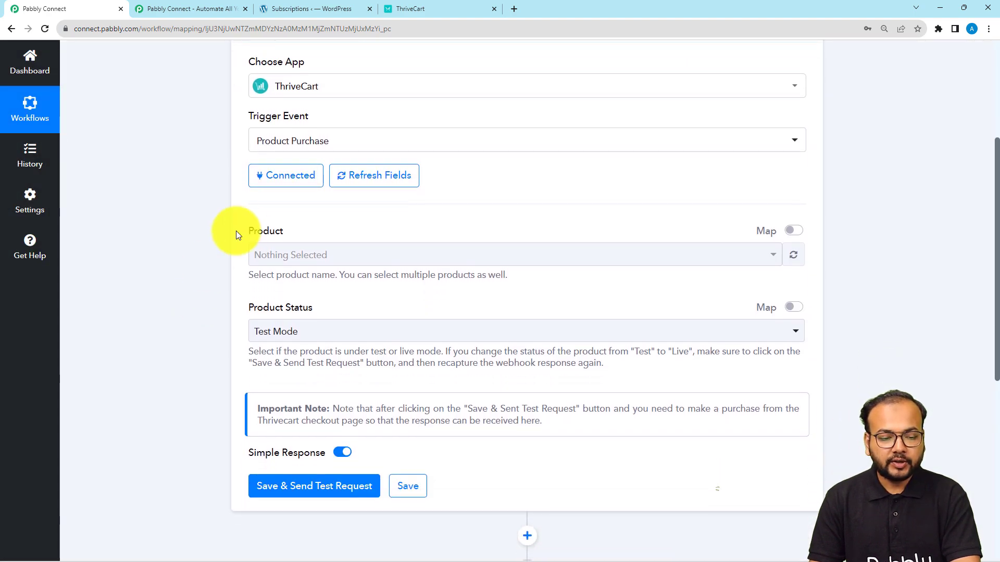
{"action": "left_click", "coordinate": [301, 258]}
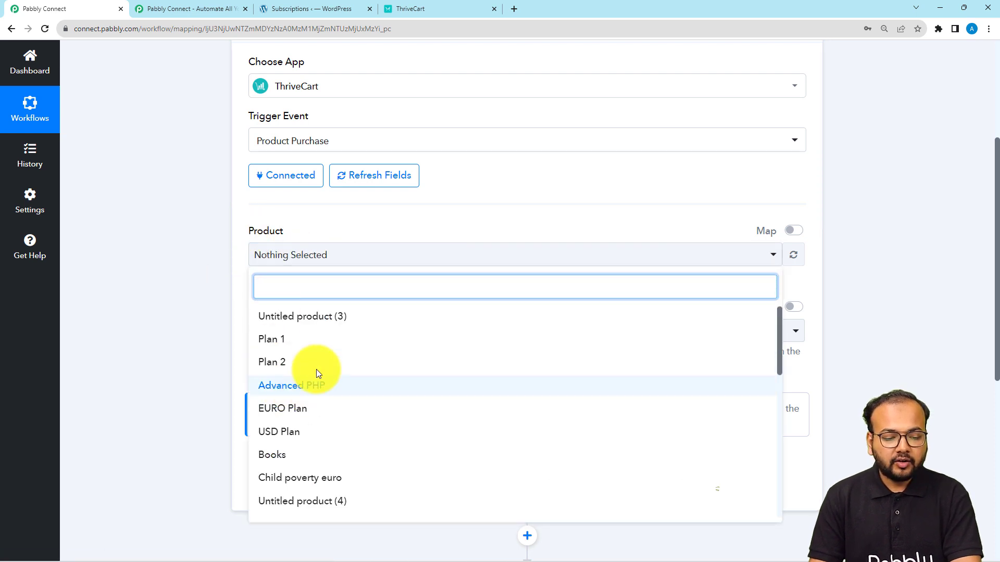
{"action": "left_click", "coordinate": [215, 268]}
{"action": "scroll", "coordinate": [228, 275], "scroll_direction": "down", "scroll_amount": 1}
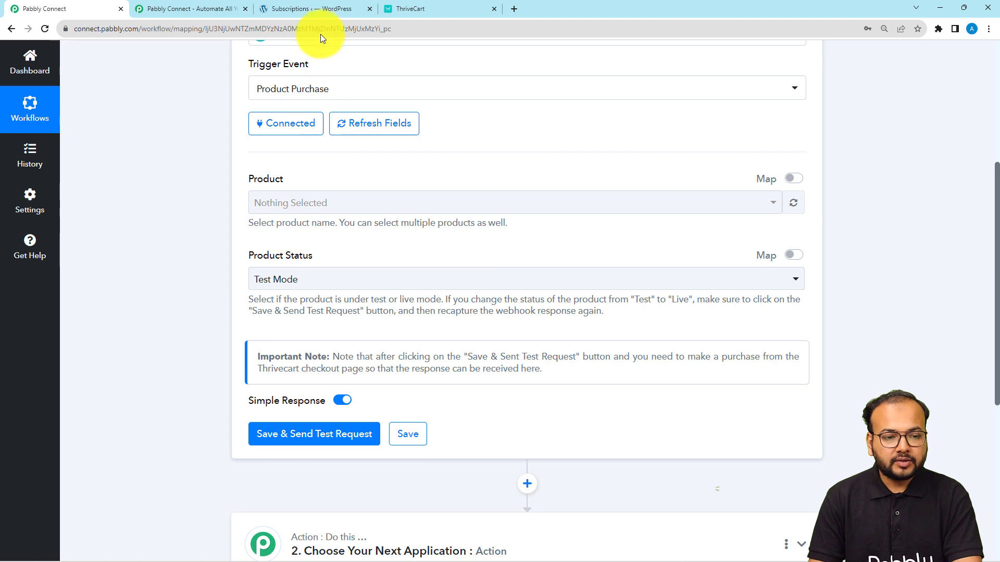
{"action": "left_click", "coordinate": [403, 8]}
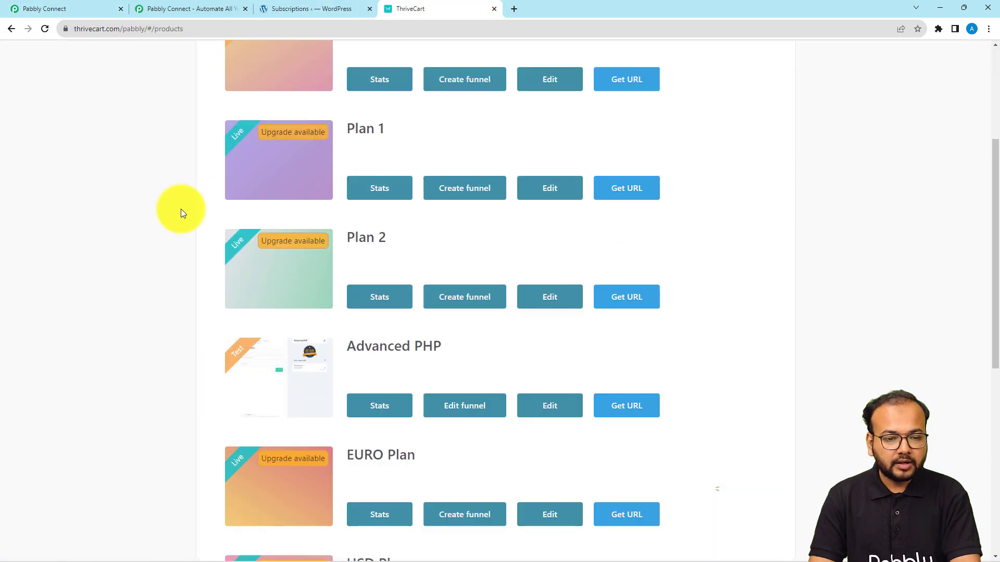
Step: Use the Advanced PHP product's Get URL link to open its test-mode checkout page
{"action": "scroll", "coordinate": [180, 211], "scroll_direction": "down", "scroll_amount": 3}
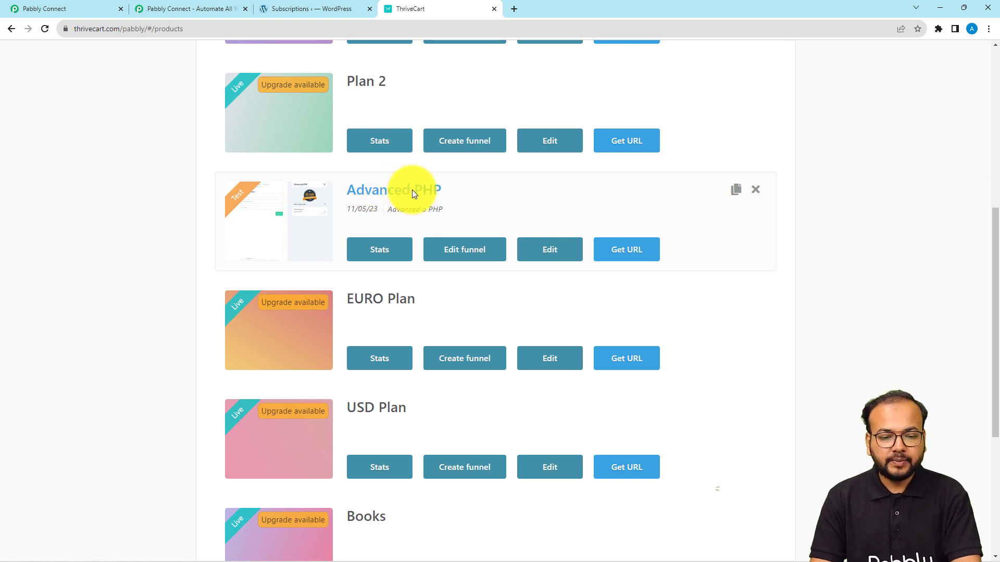
{"action": "left_click", "coordinate": [635, 250]}
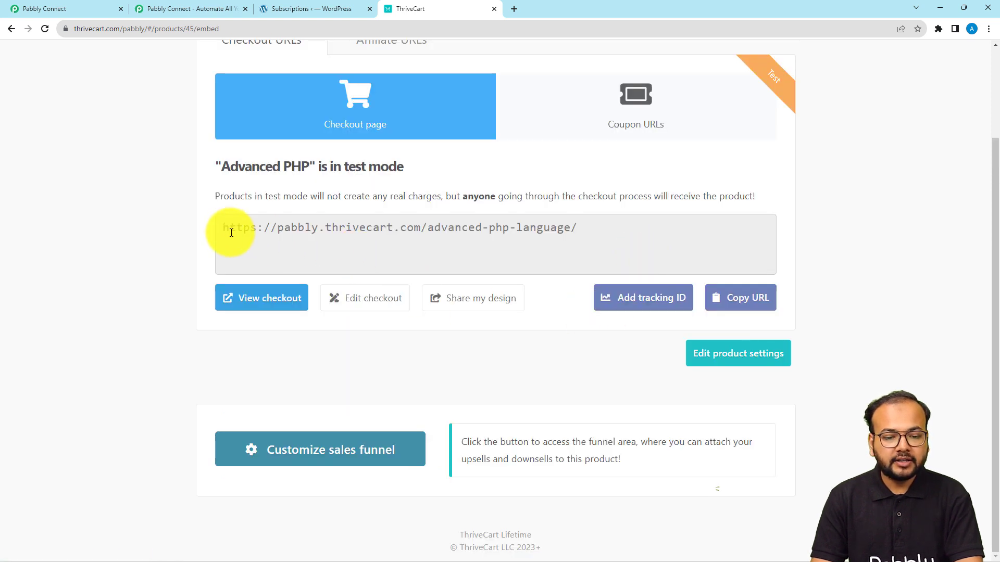
{"action": "scroll", "coordinate": [433, 231], "scroll_direction": "up", "scroll_amount": 2}
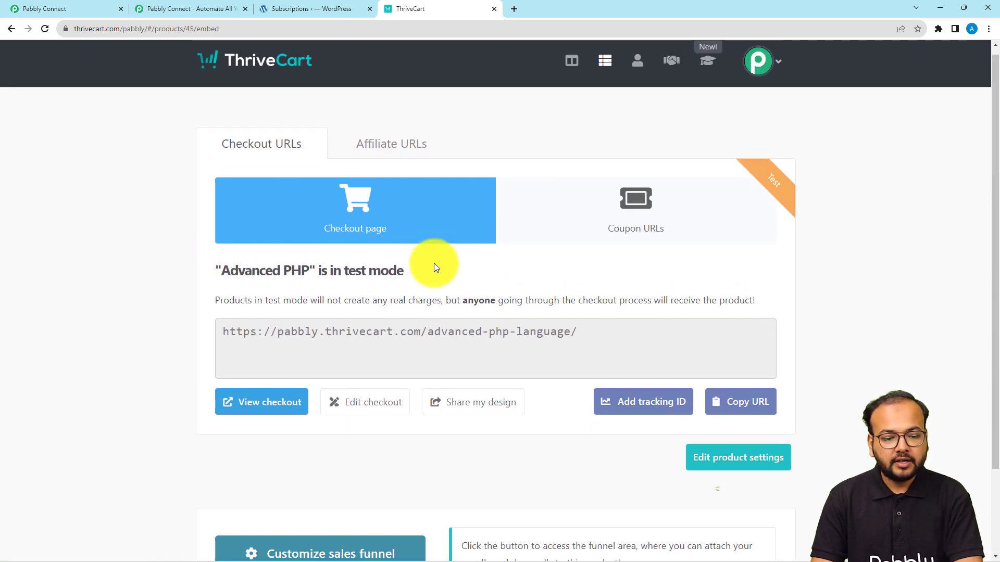
{"action": "left_click", "coordinate": [255, 411]}
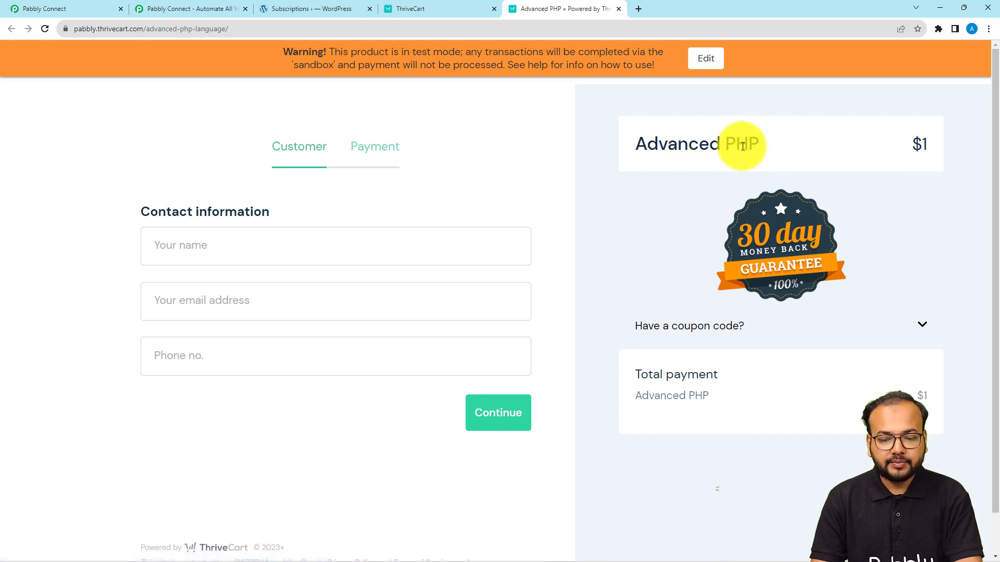
Step: Set the trigger product to Advanced PHP with Test Mode status and send a test request
{"action": "left_click", "coordinate": [78, 5]}
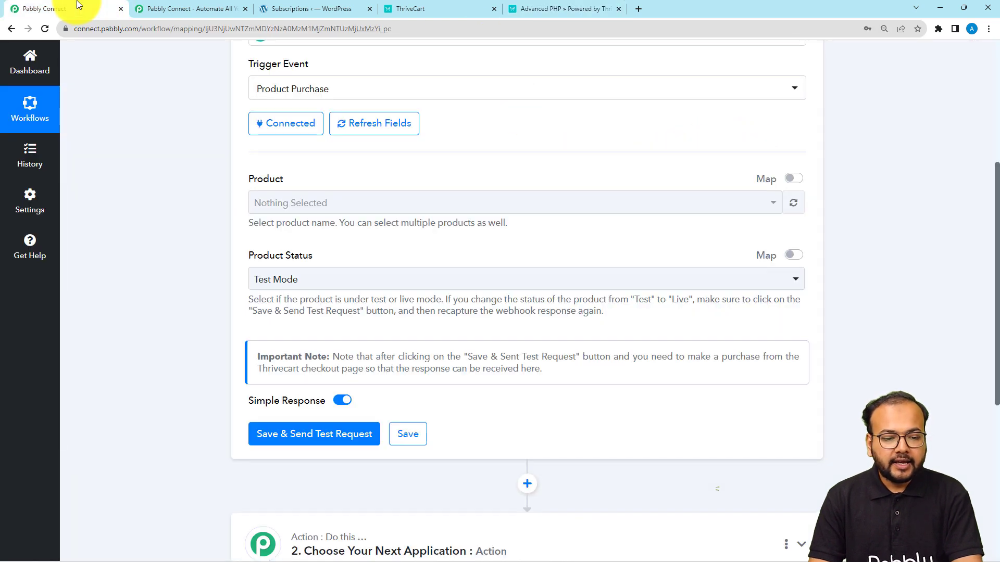
{"action": "left_click", "coordinate": [305, 202]}
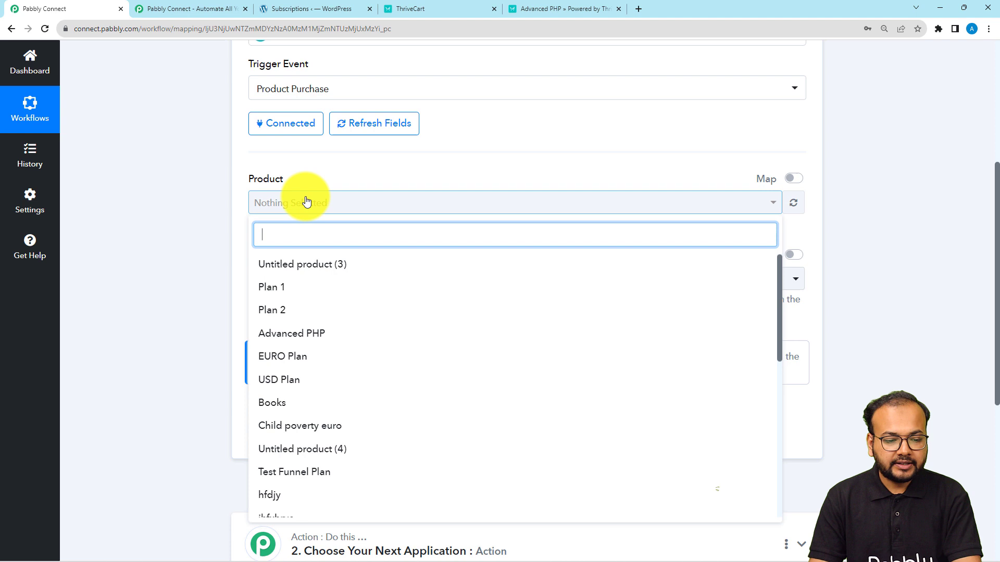
{"action": "left_click", "coordinate": [290, 337]}
{"action": "left_click", "coordinate": [218, 267]}
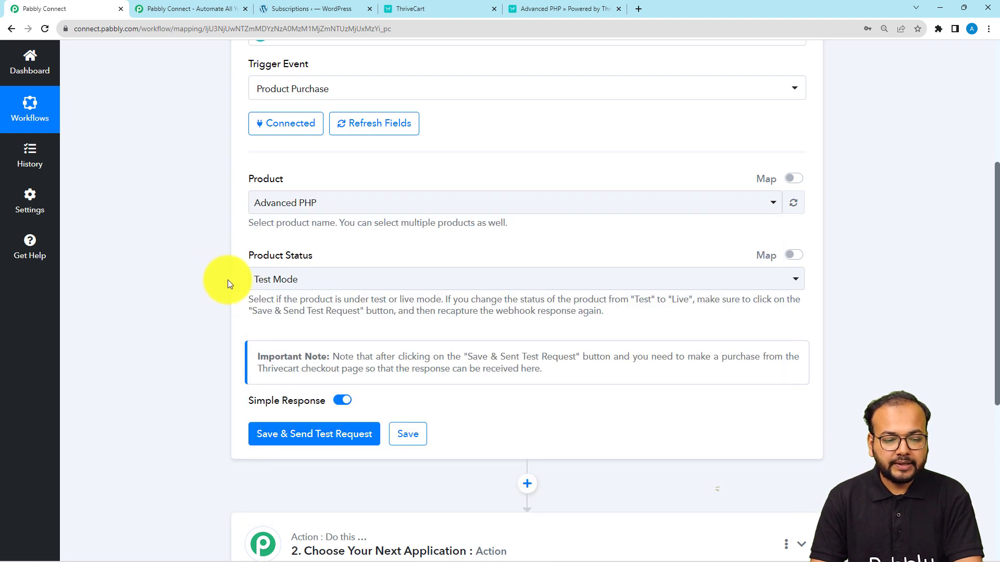
{"action": "left_click", "coordinate": [329, 284]}
{"action": "left_click", "coordinate": [281, 341]}
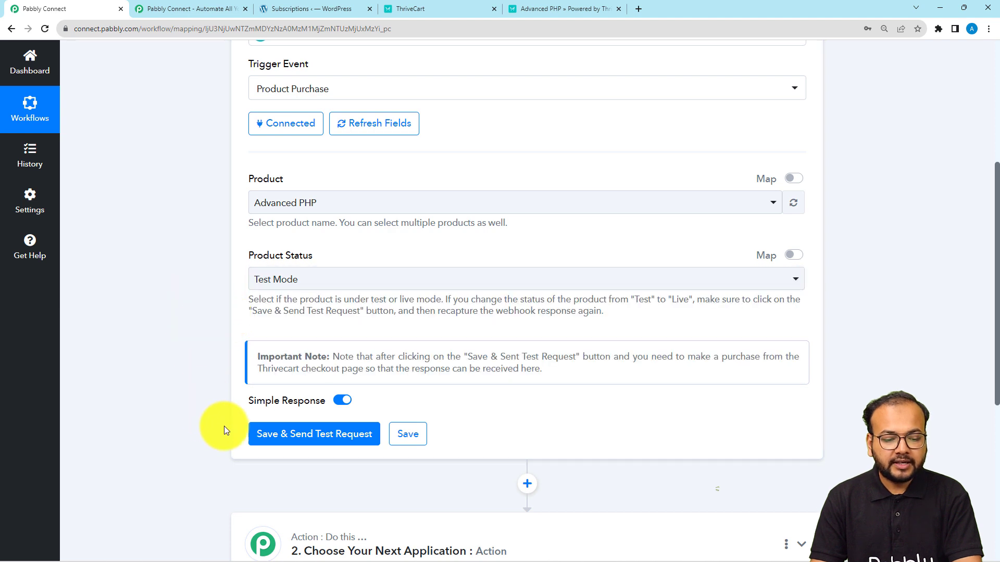
{"action": "left_click", "coordinate": [254, 430]}
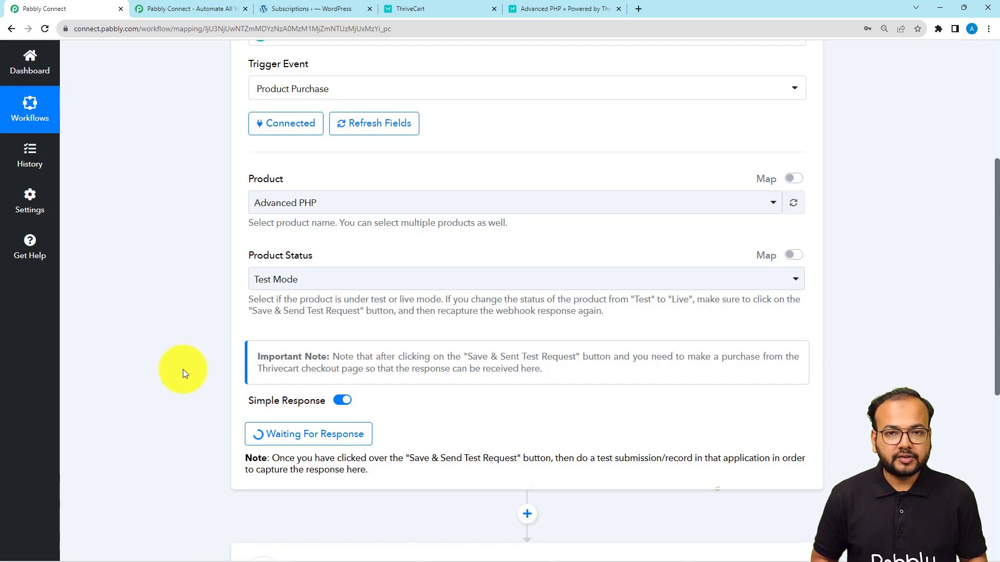
Step: Review the trigger's test note while it waits for a purchase response
{"action": "scroll", "coordinate": [183, 374], "scroll_direction": "down", "scroll_amount": 1}
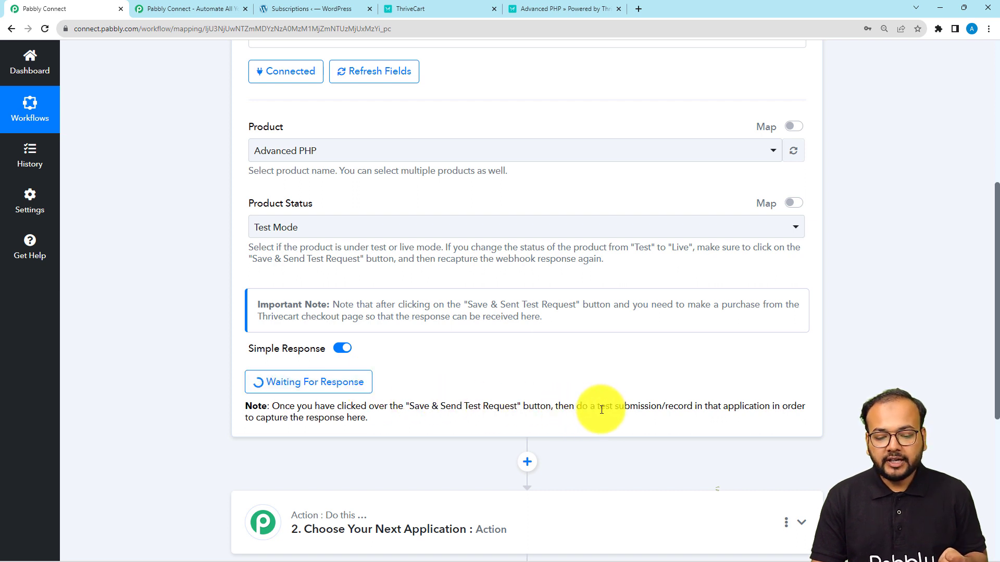
{"action": "left_click_drag", "start_coordinate": [596, 410], "coordinate": [616, 406]}
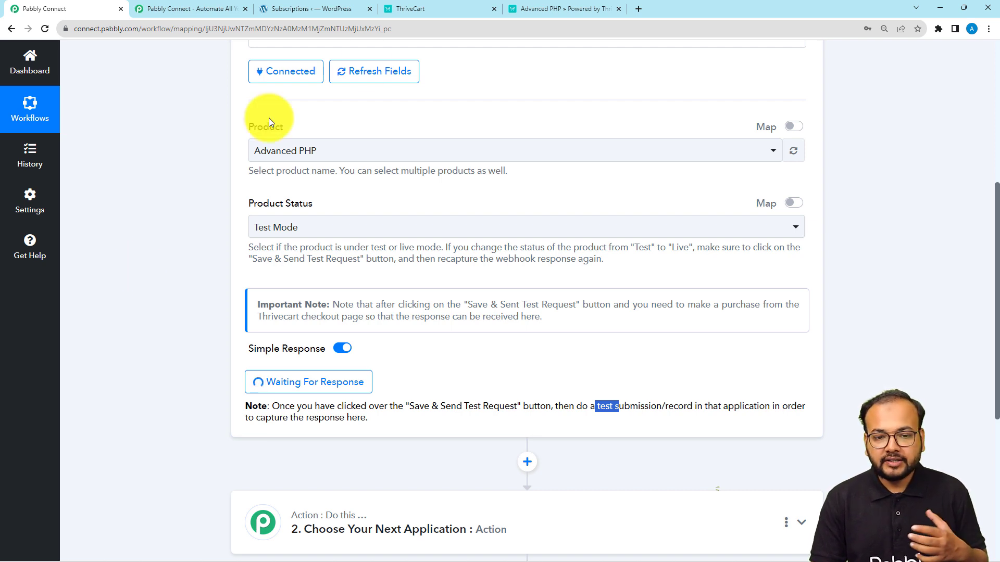
{"action": "left_click", "coordinate": [525, 8]}
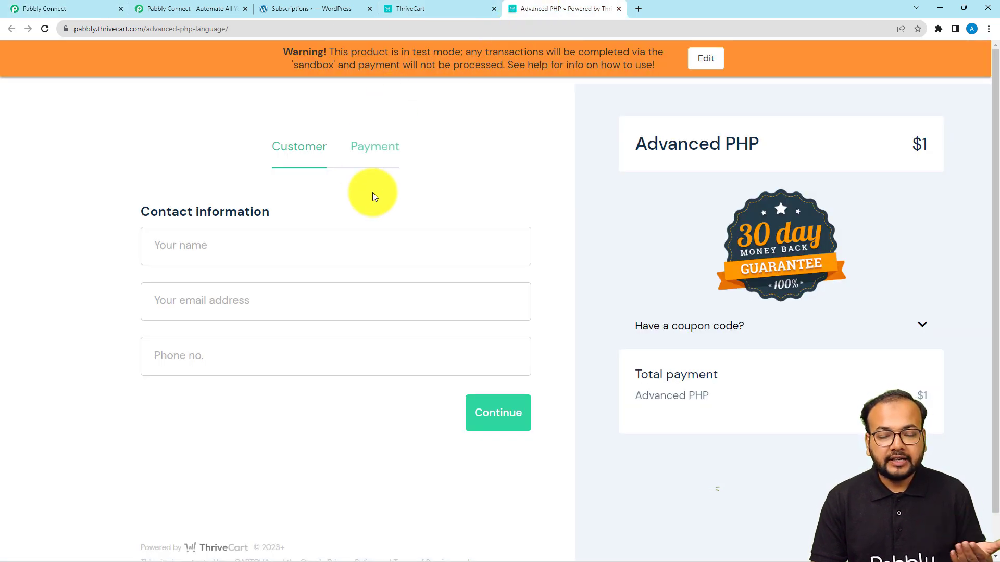
{"action": "left_click", "coordinate": [92, 6]}
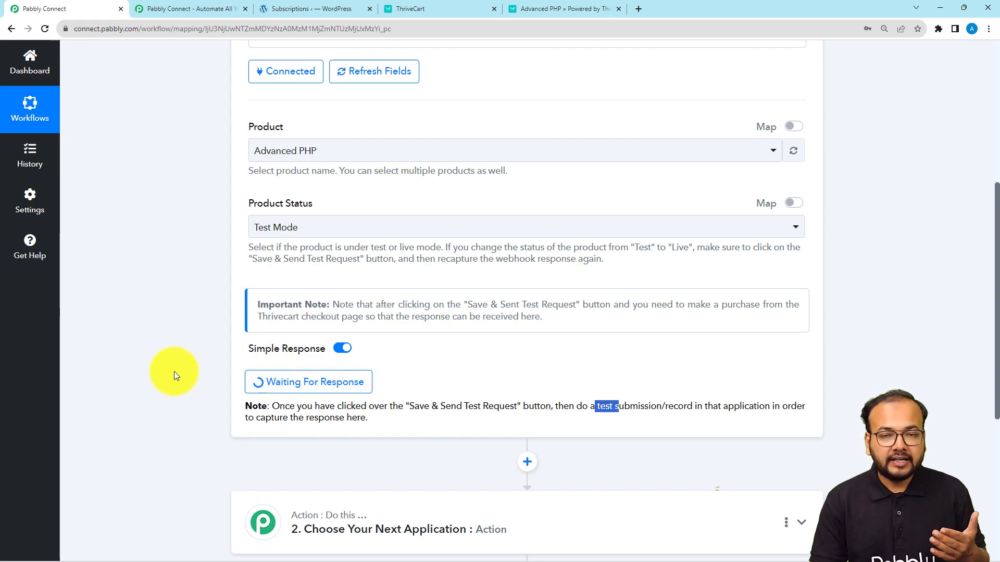
Step: Enter the test customer's name on the Advanced PHP checkout
{"action": "left_click", "coordinate": [557, 16]}
{"action": "left_click", "coordinate": [230, 247]}
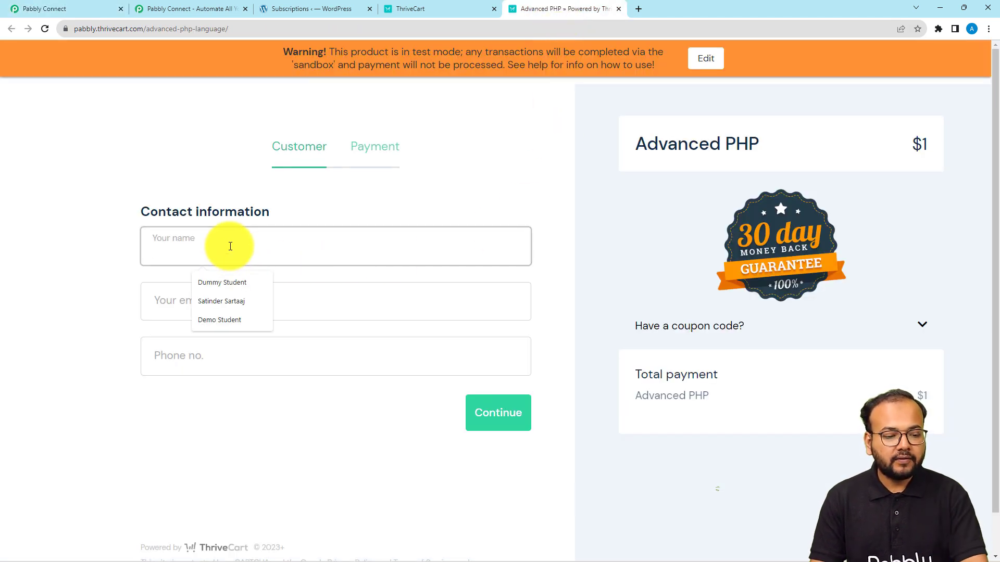
{"action": "left_click", "coordinate": [214, 281]}
{"action": "key", "text": "BackSpace"}
{"action": "key", "text": "BackSpace"}
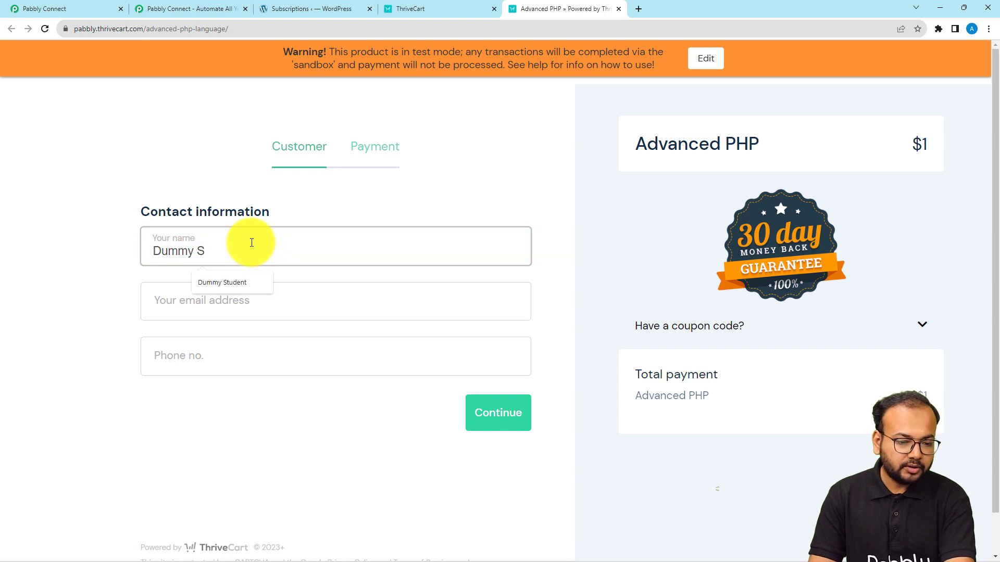
{"action": "type", "text": "Cu"}
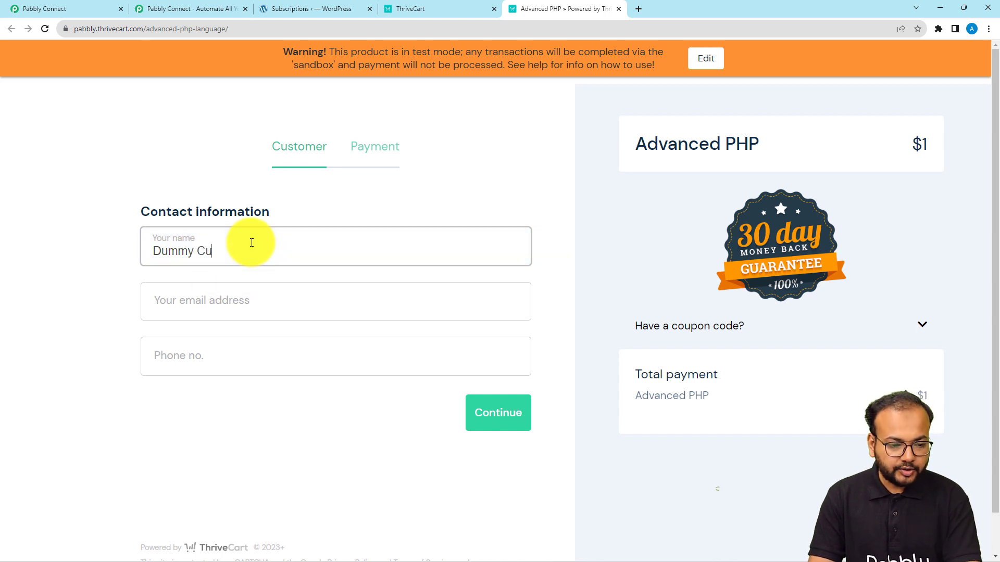
{"action": "type", "text": "stom"}
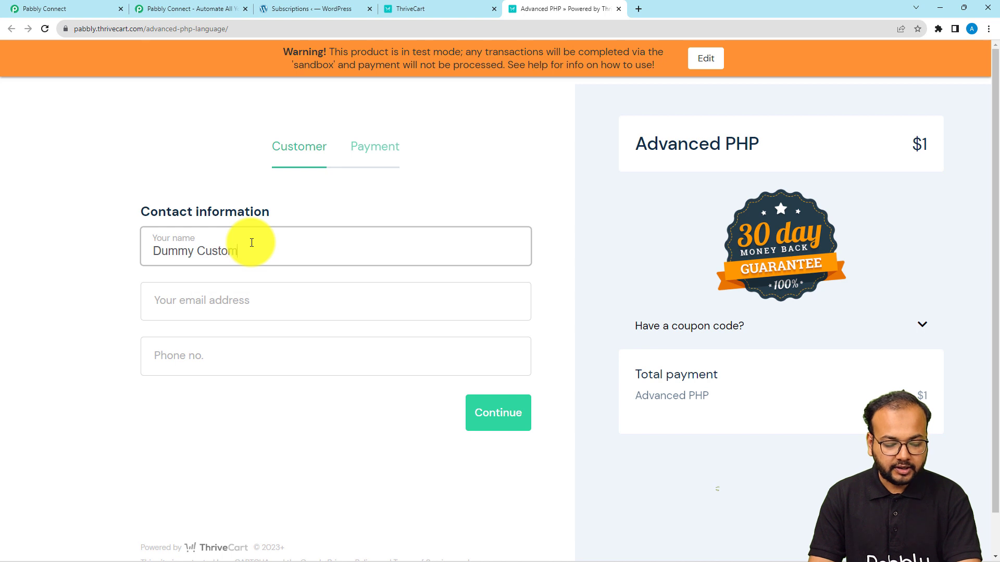
{"action": "type", "text": "er"}
Step: Fill in the customer's e-mail and phone number, then continue to the payment step
{"action": "left_click", "coordinate": [235, 302]}
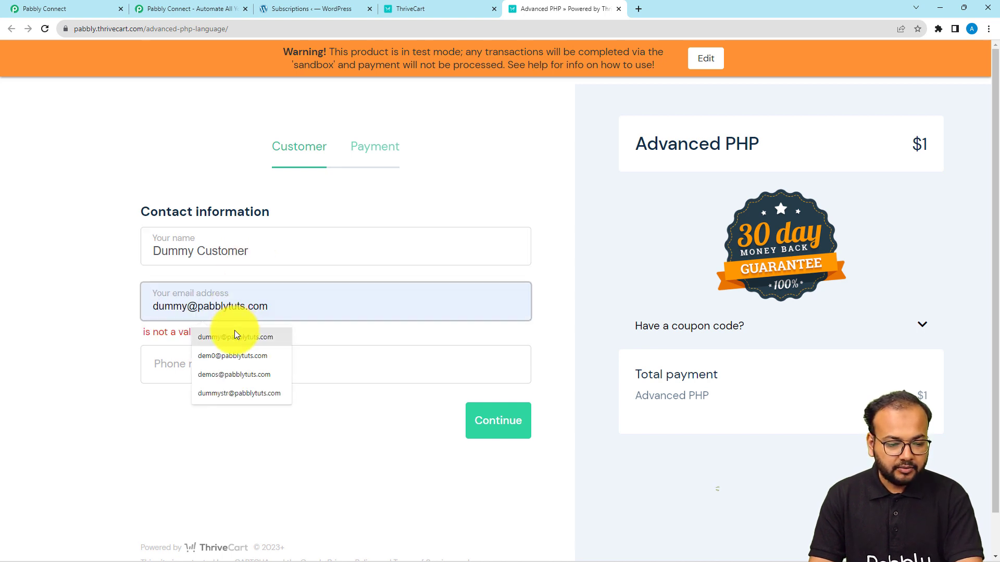
{"action": "left_click", "coordinate": [225, 379]}
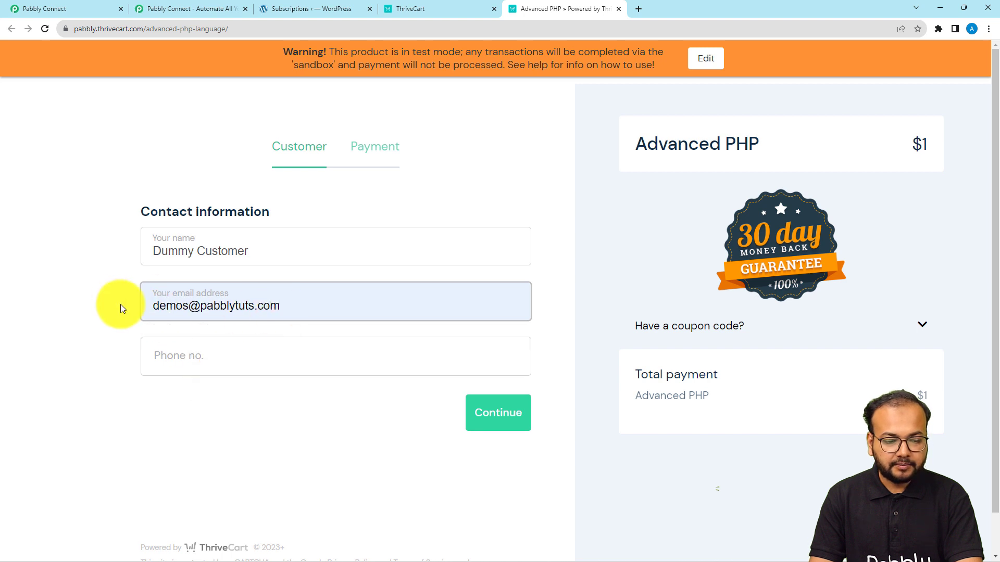
{"action": "left_click", "coordinate": [188, 309]}
{"action": "type", "text": "1"}
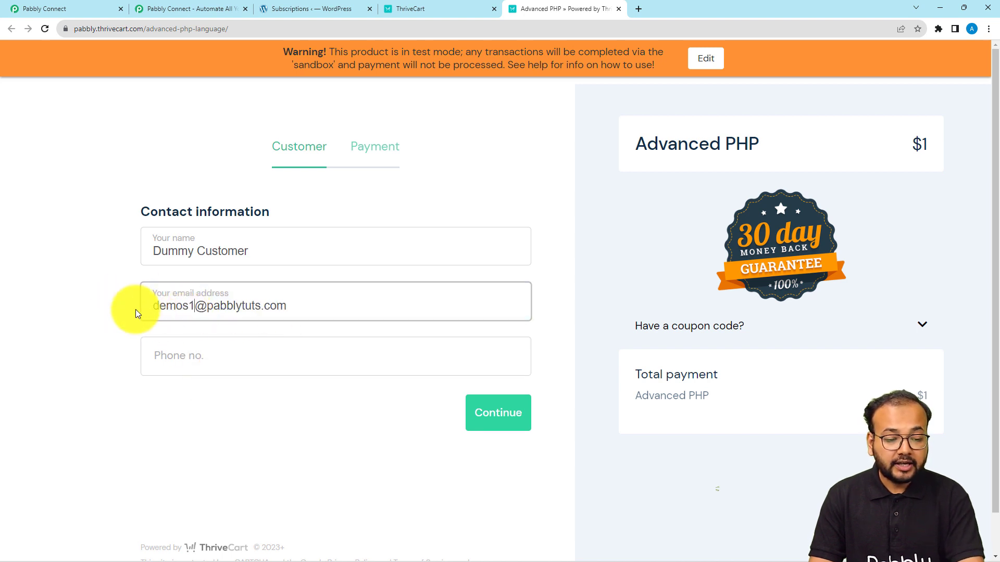
{"action": "left_click", "coordinate": [245, 359]}
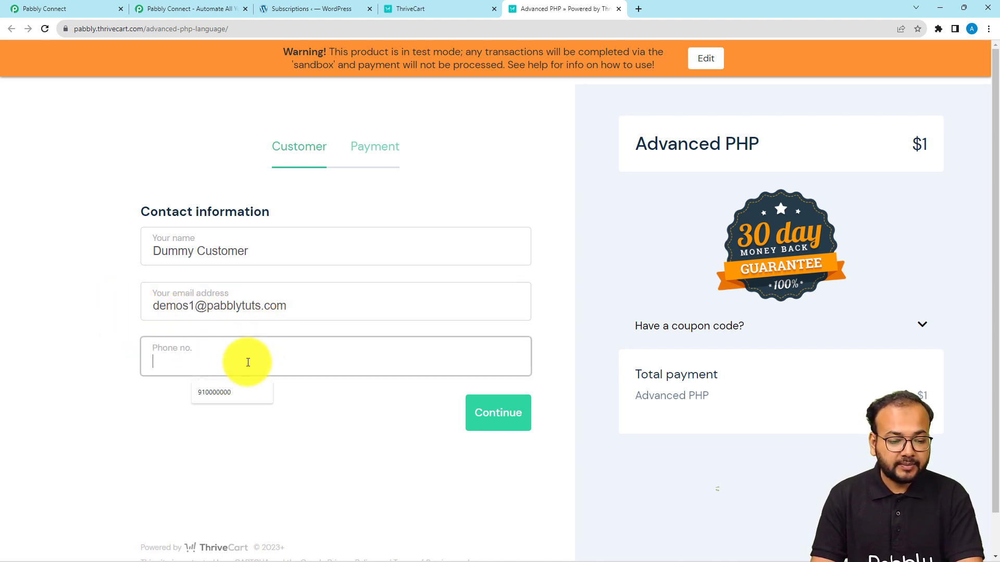
{"action": "left_click", "coordinate": [214, 395]}
{"action": "left_click", "coordinate": [500, 426]}
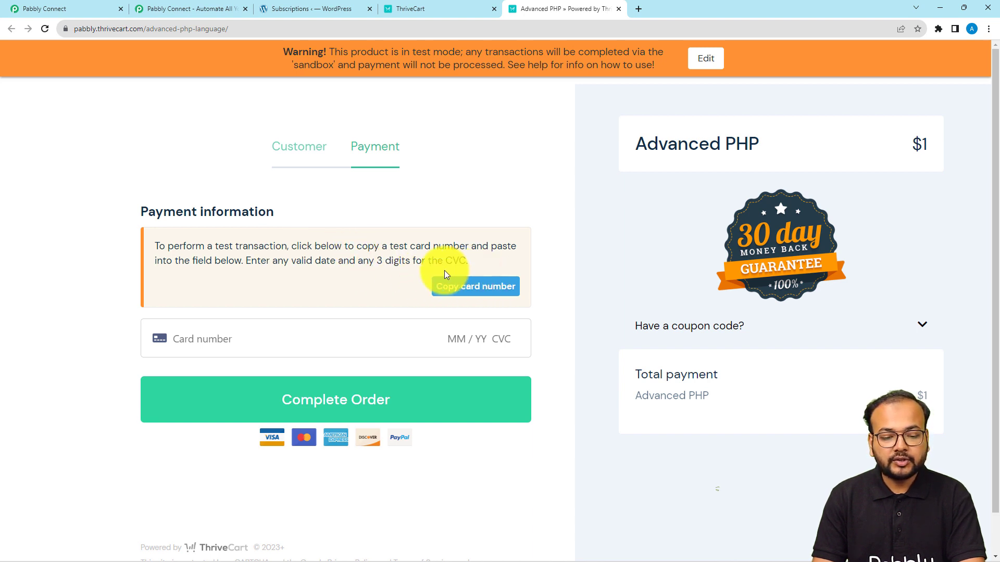
Step: Pay with the test card number, expiry 01/26 and CVC 123 to complete the $1 order
{"action": "left_click", "coordinate": [470, 290]}
{"action": "right_click", "coordinate": [226, 339]}
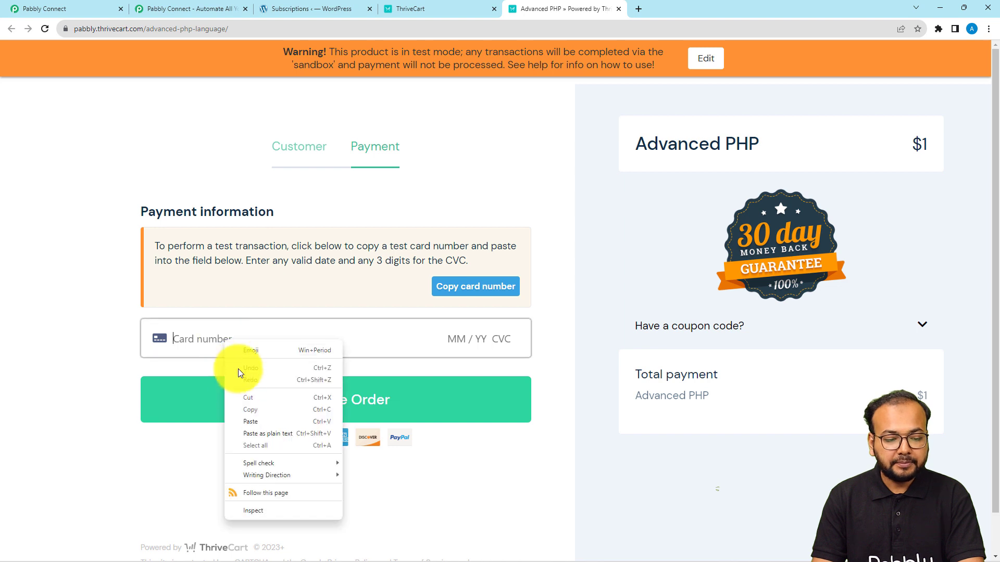
{"action": "left_click", "coordinate": [249, 422]}
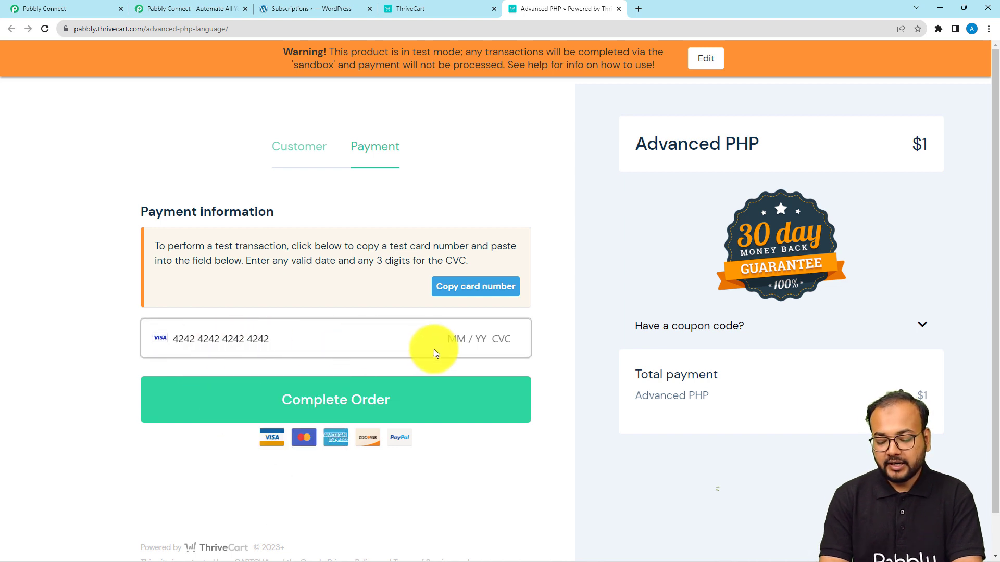
{"action": "type", "text": "01 / 26 "}
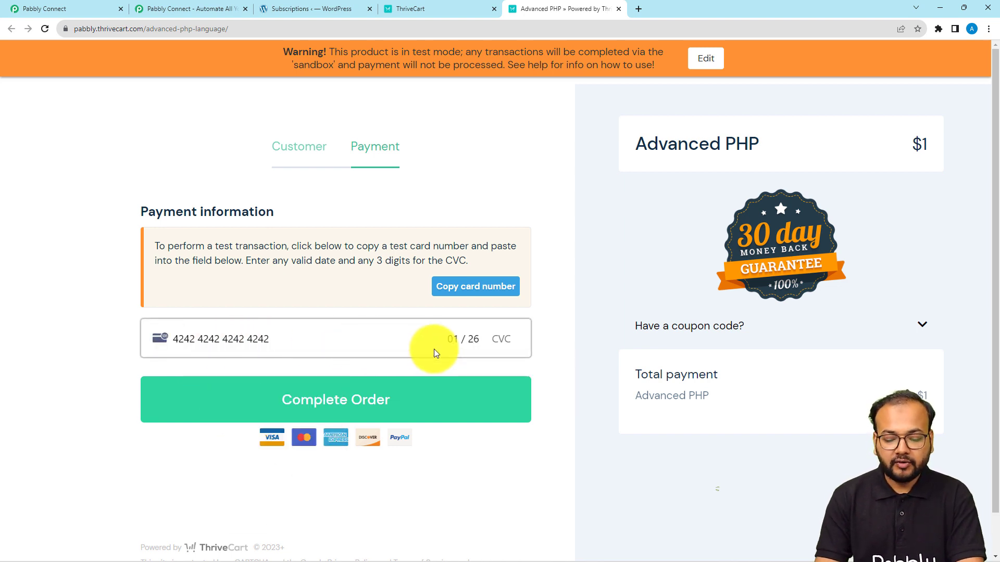
{"action": "type", "text": "123"}
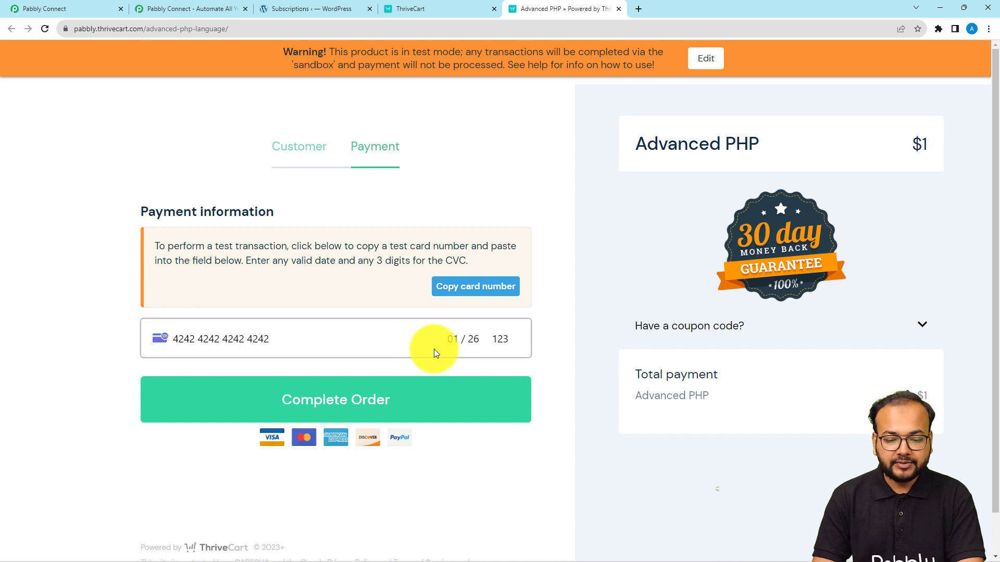
{"action": "left_click", "coordinate": [373, 411]}
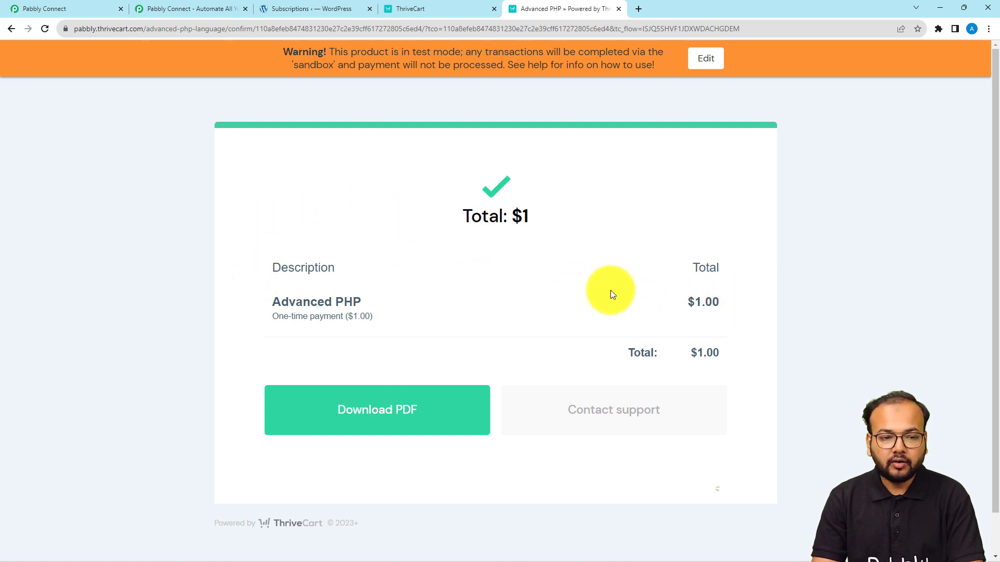
{"action": "left_click", "coordinate": [80, 11]}
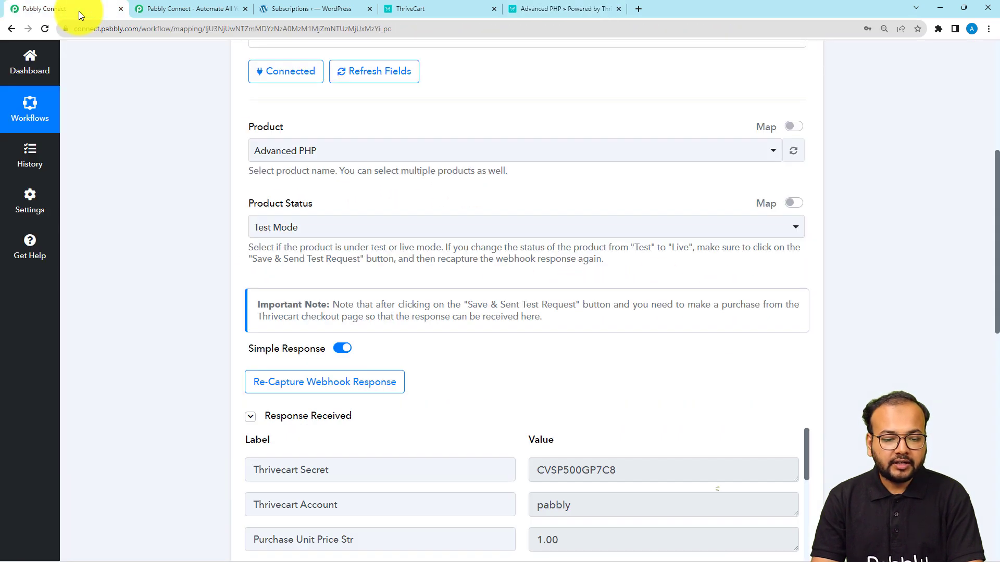
{"action": "scroll", "coordinate": [95, 195], "scroll_direction": "down", "scroll_amount": 6}
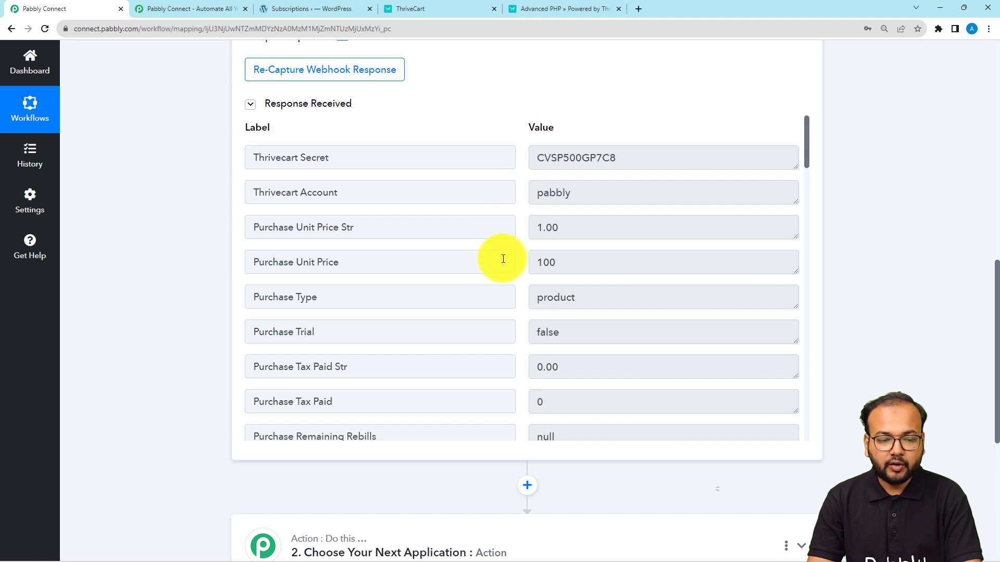
{"action": "scroll", "coordinate": [503, 258], "scroll_direction": "down", "scroll_amount": 1}
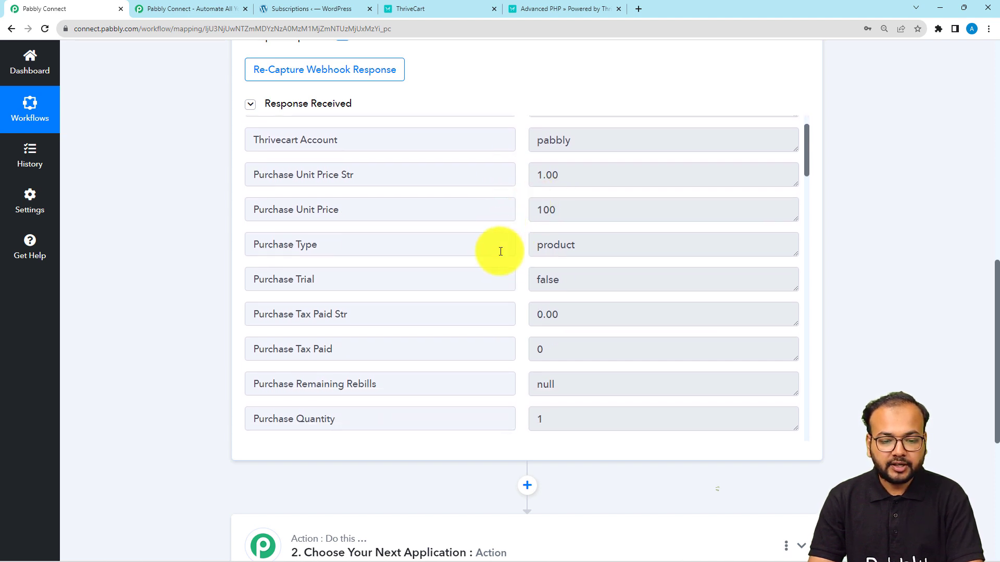
{"action": "scroll", "coordinate": [501, 251], "scroll_direction": "down", "scroll_amount": 5}
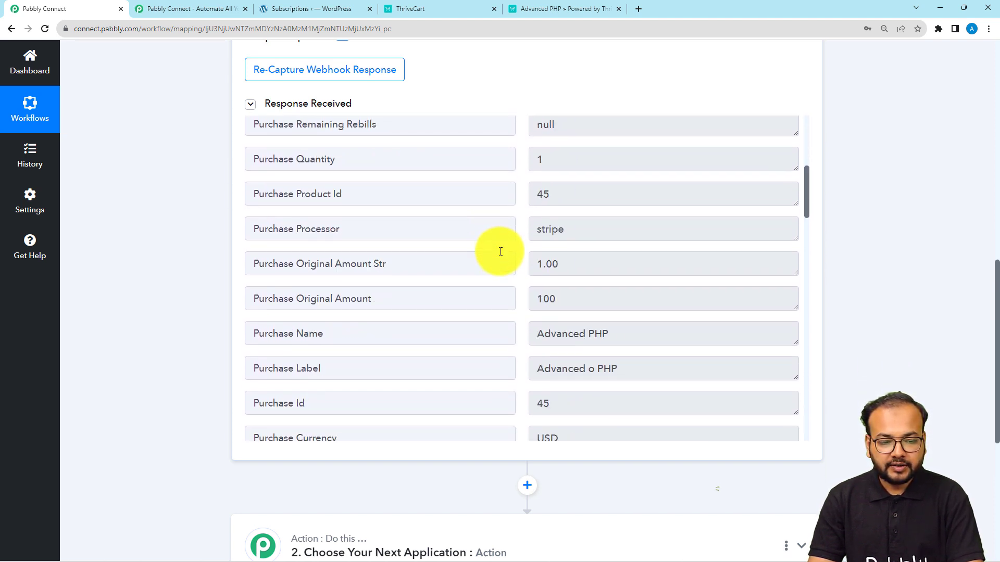
{"action": "scroll", "coordinate": [501, 251], "scroll_direction": "down", "scroll_amount": 2}
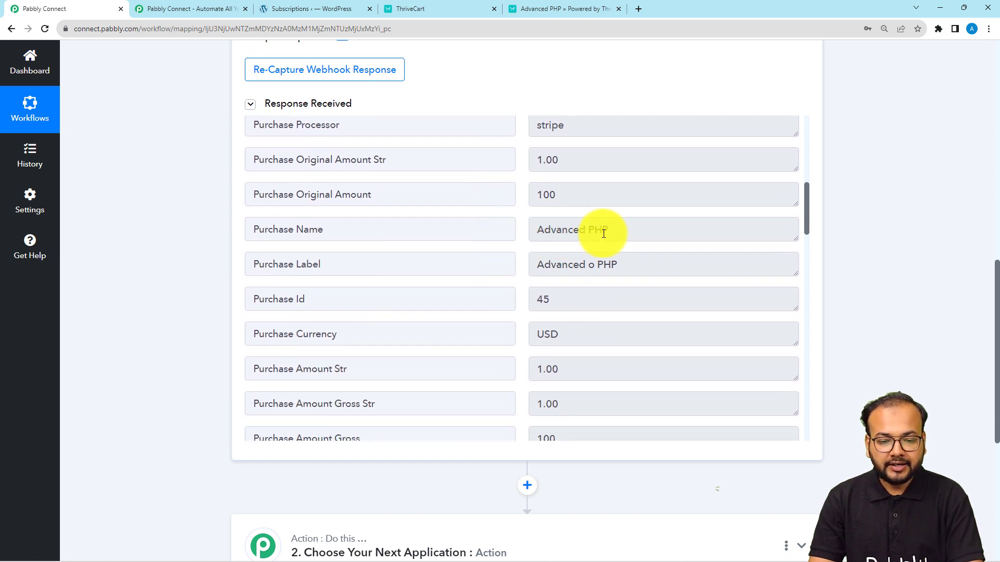
{"action": "scroll", "coordinate": [531, 250], "scroll_direction": "down", "scroll_amount": 2}
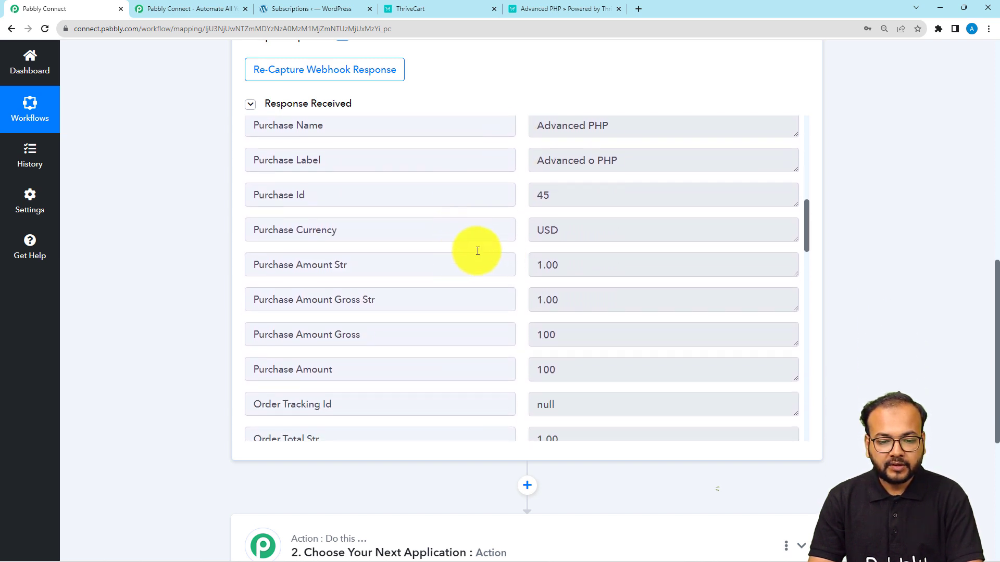
{"action": "scroll", "coordinate": [510, 250], "scroll_direction": "down", "scroll_amount": 3}
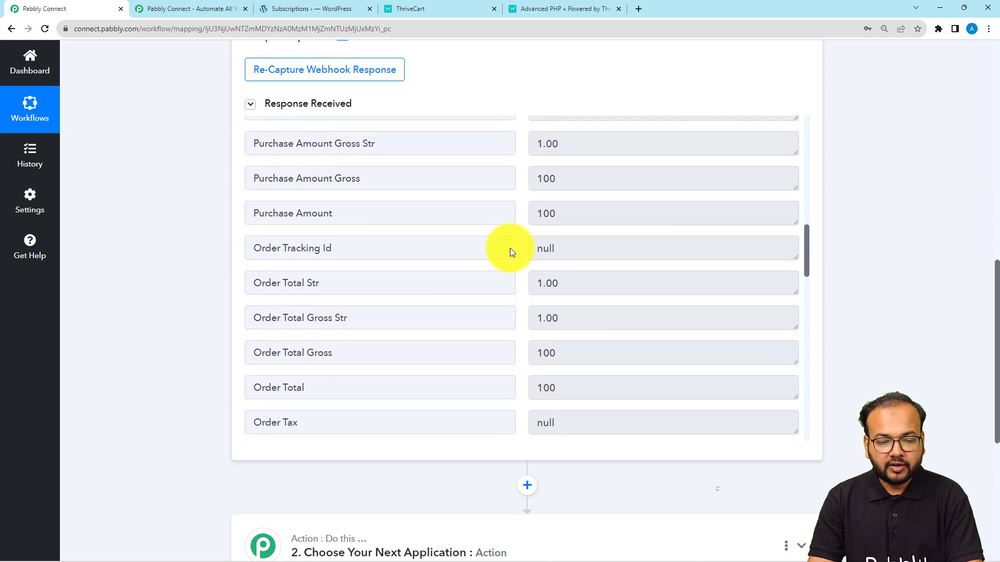
{"action": "scroll", "coordinate": [510, 250], "scroll_direction": "down", "scroll_amount": 1}
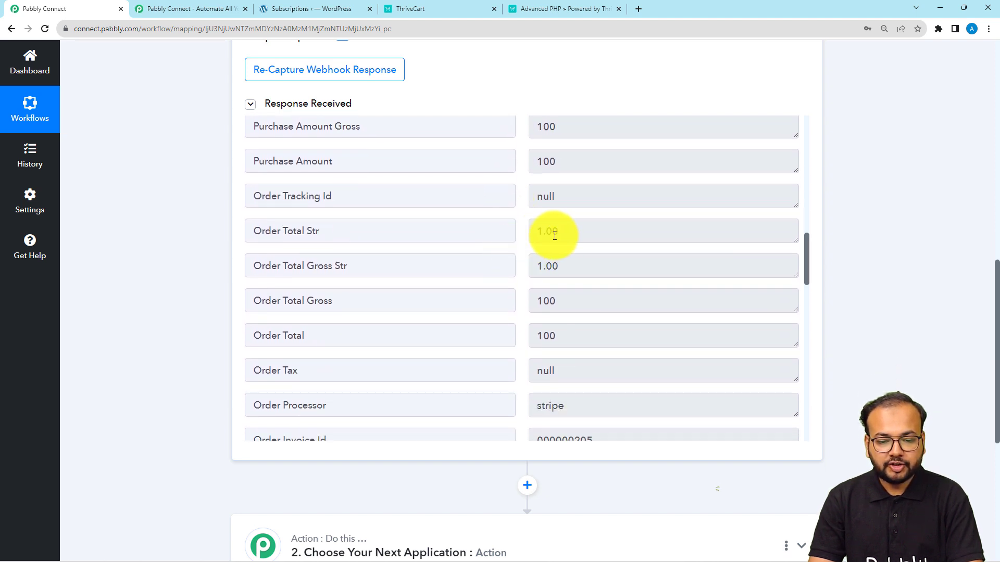
{"action": "scroll", "coordinate": [494, 267], "scroll_direction": "down", "scroll_amount": 4}
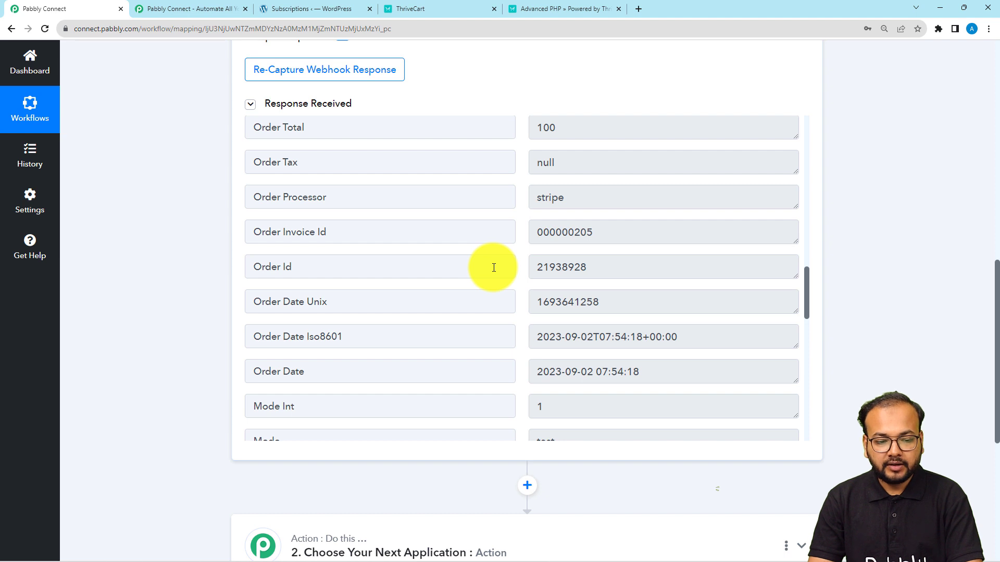
{"action": "scroll", "coordinate": [513, 258], "scroll_direction": "down", "scroll_amount": 5}
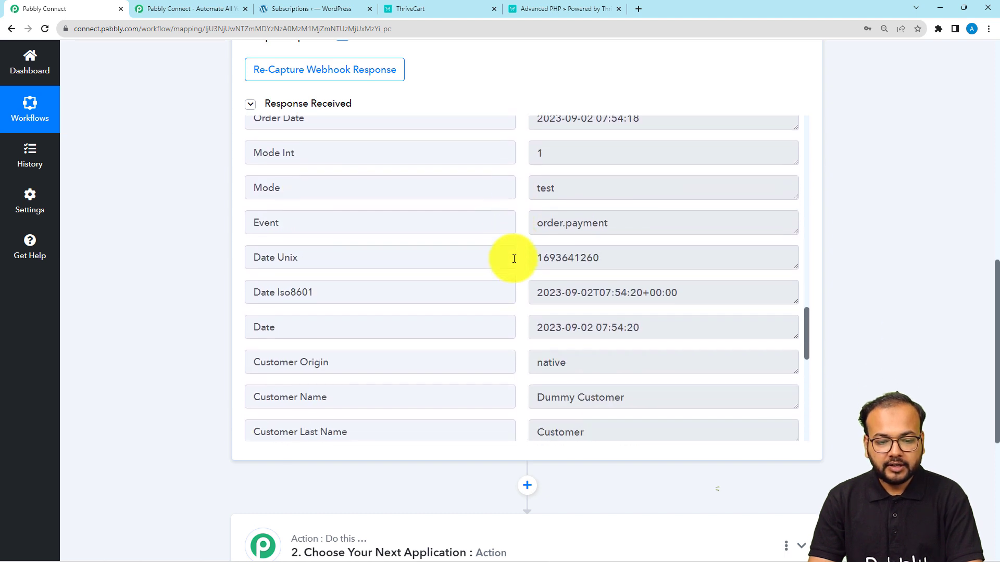
{"action": "scroll", "coordinate": [514, 259], "scroll_direction": "down", "scroll_amount": 2}
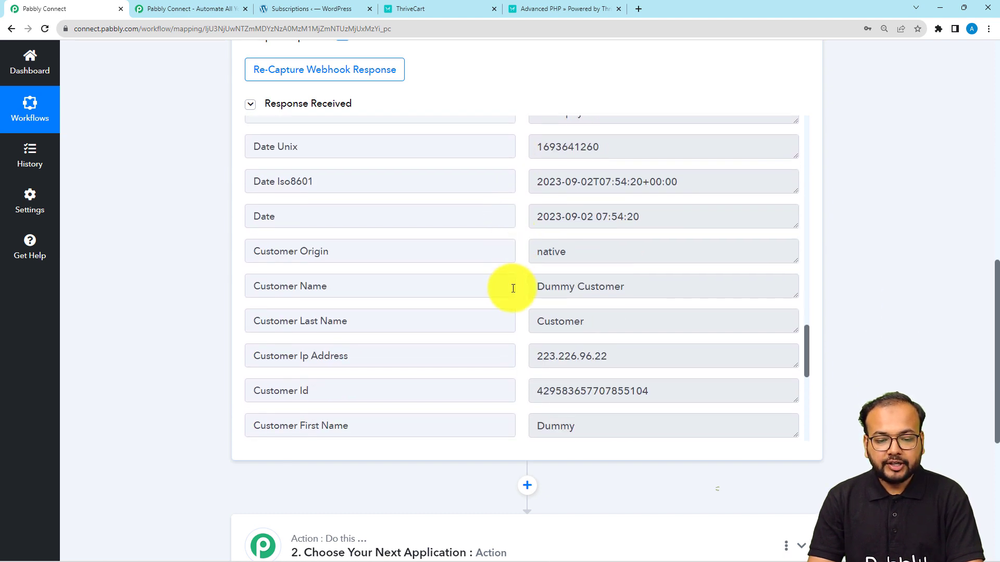
{"action": "scroll", "coordinate": [529, 334], "scroll_direction": "down", "scroll_amount": 3}
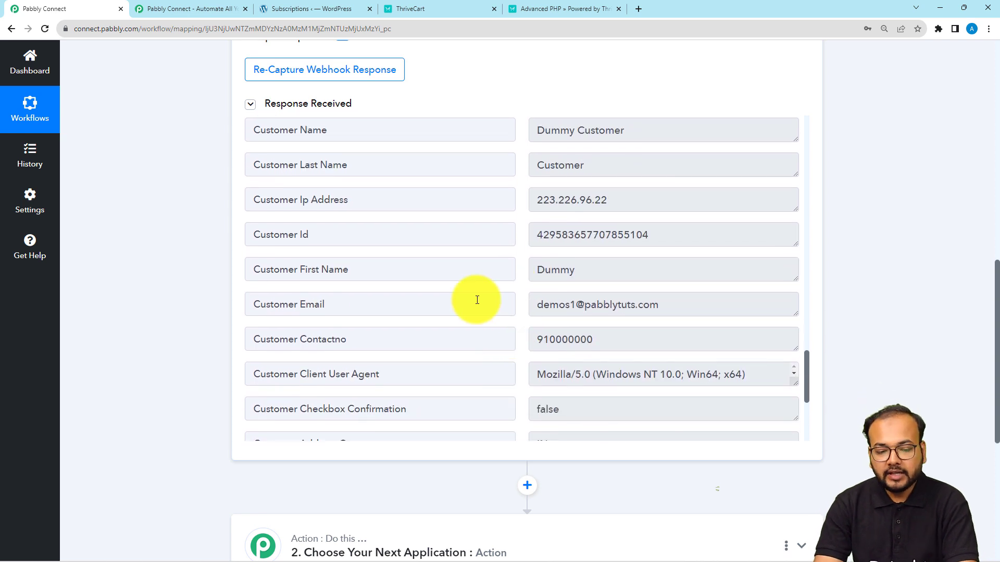
{"action": "scroll", "coordinate": [156, 297], "scroll_direction": "down", "scroll_amount": 5}
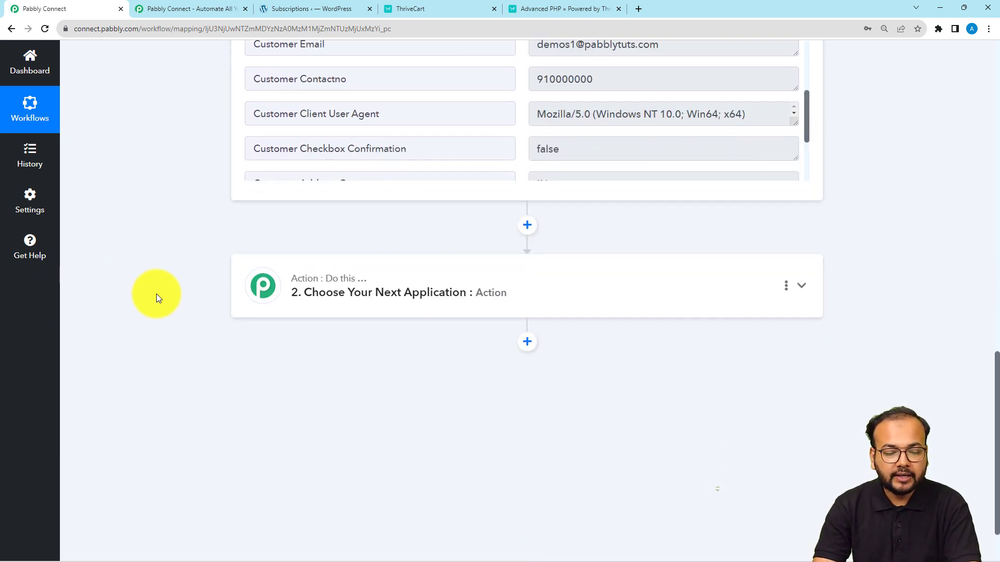
Step: Set the action to MemberPress, found by searching 'membe', with Create Member, and start a new connection
{"action": "left_click", "coordinate": [390, 310]}
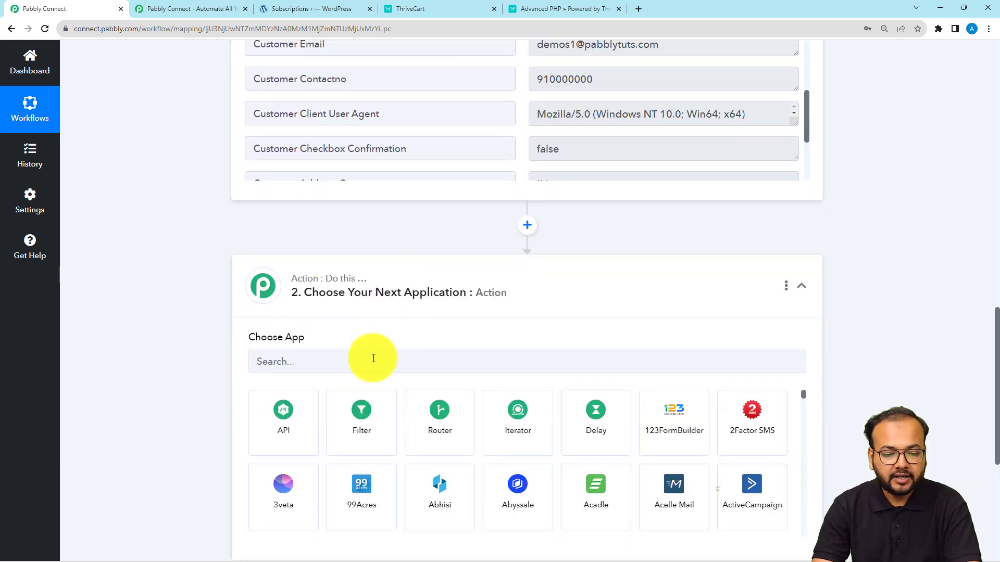
{"action": "left_click", "coordinate": [374, 358]}
{"action": "type", "text": "me"}
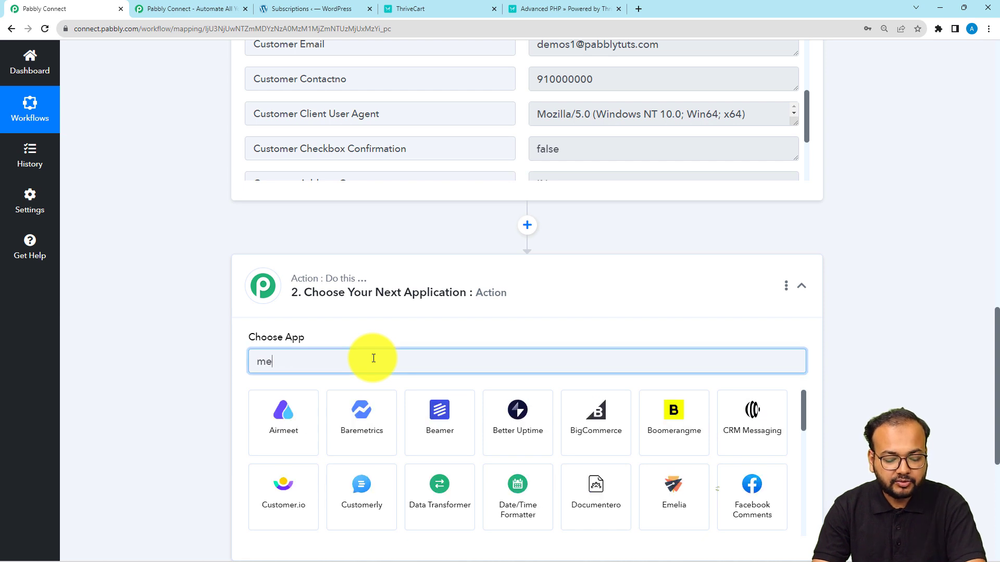
{"action": "type", "text": "mbe"}
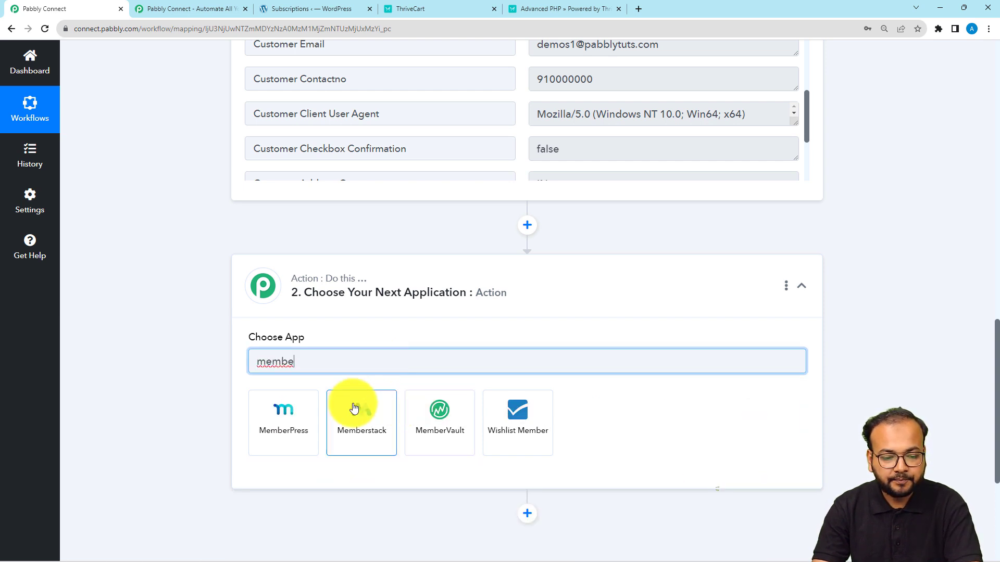
{"action": "left_click", "coordinate": [274, 409]}
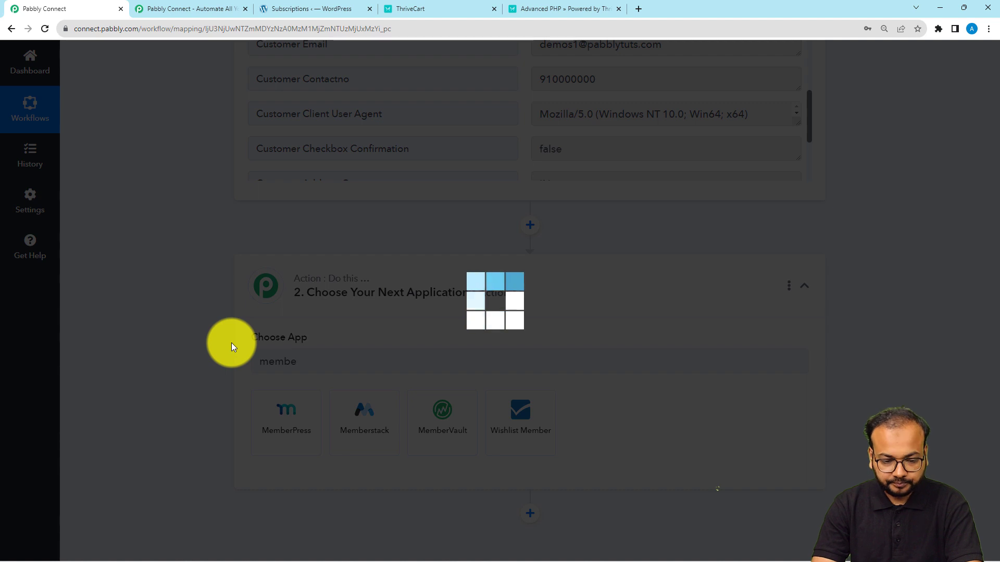
{"action": "scroll", "coordinate": [232, 342], "scroll_direction": "down", "scroll_amount": 3}
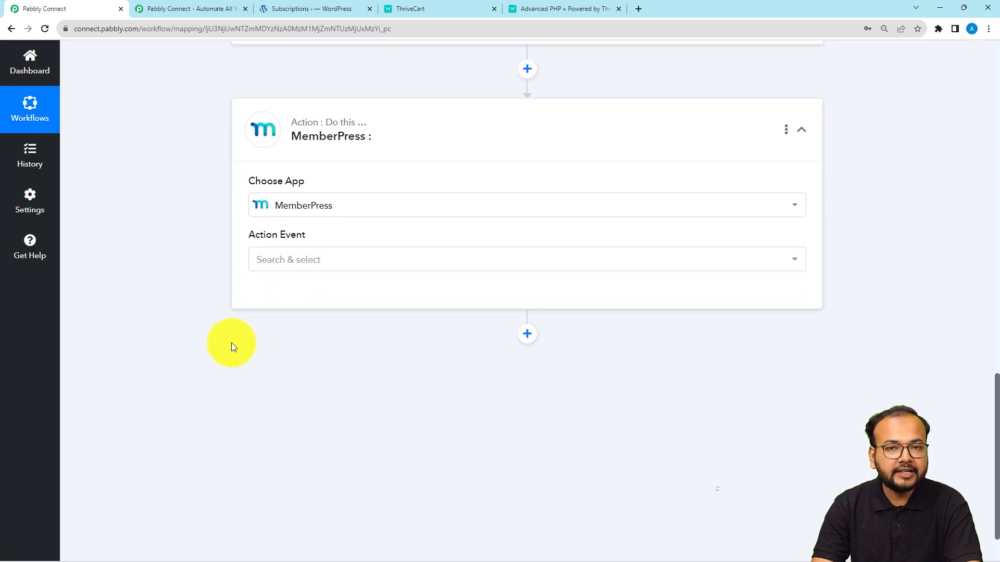
{"action": "left_click", "coordinate": [314, 260]}
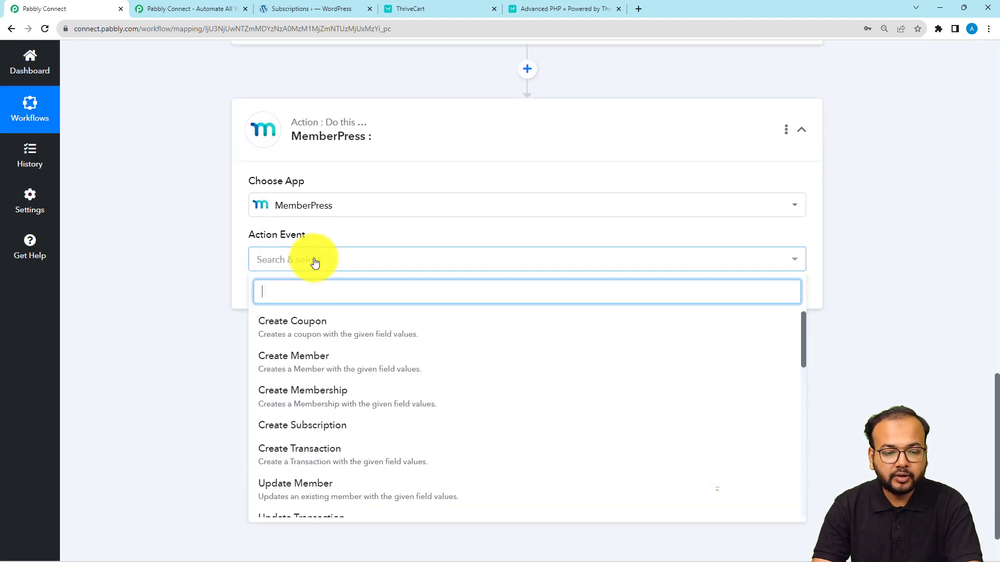
{"action": "left_click", "coordinate": [290, 365]}
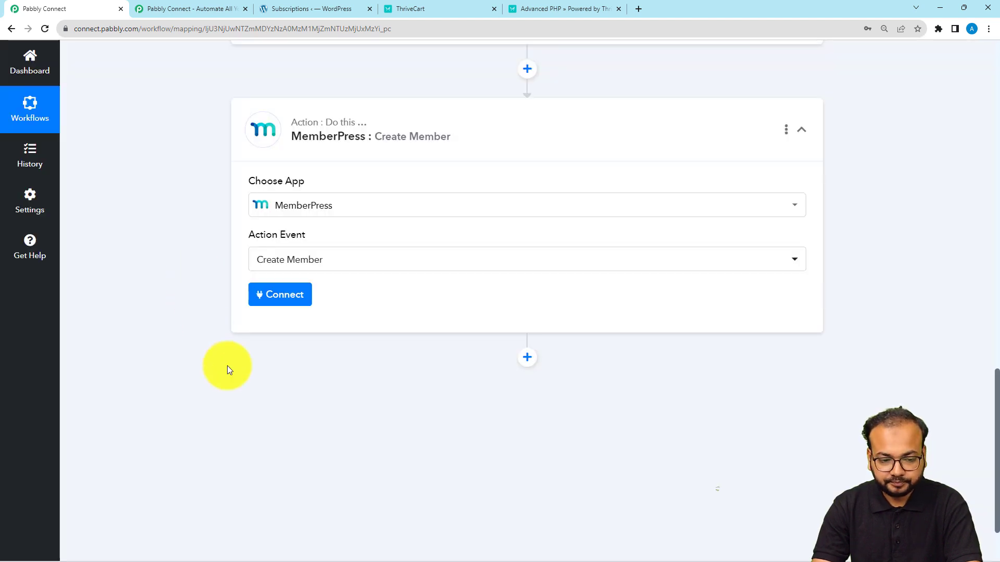
{"action": "left_click", "coordinate": [293, 307]}
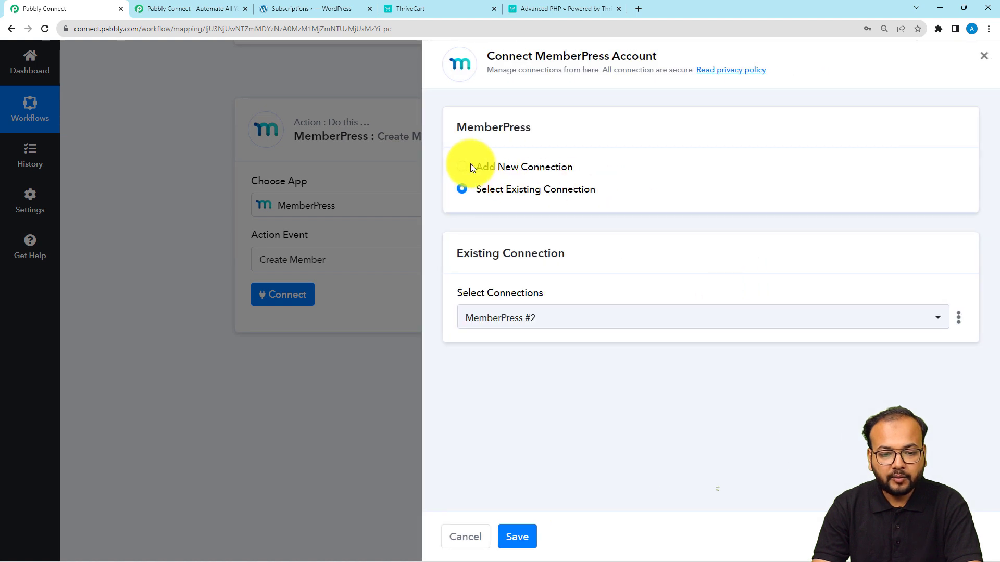
{"action": "left_click", "coordinate": [470, 166]}
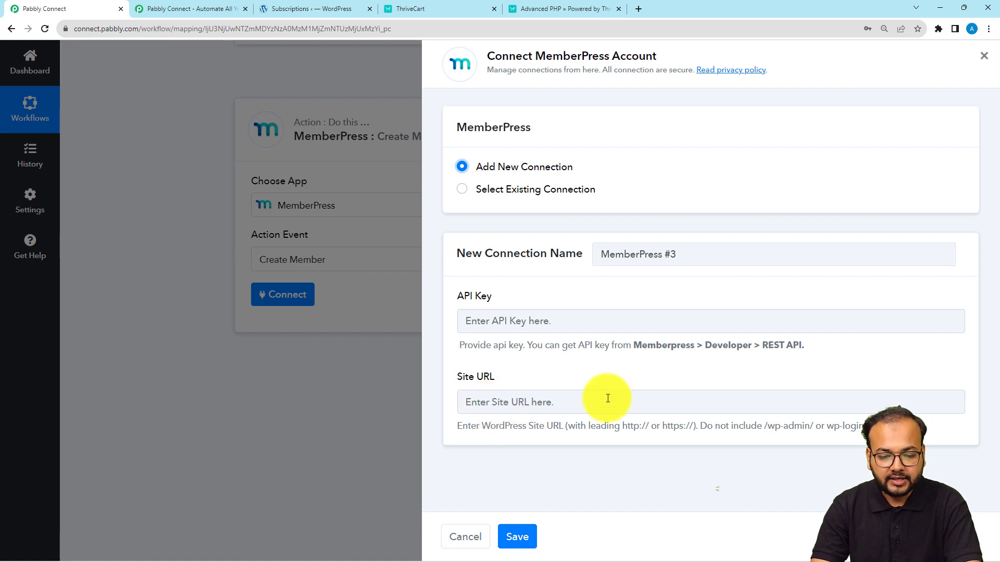
{"action": "left_click", "coordinate": [305, 9]}
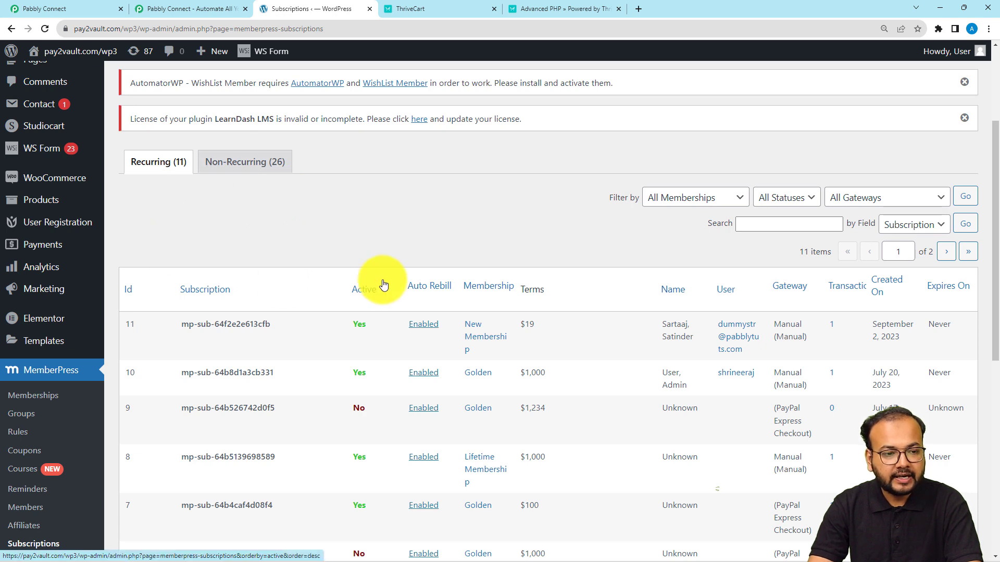
{"action": "double_click", "coordinate": [88, 28]}
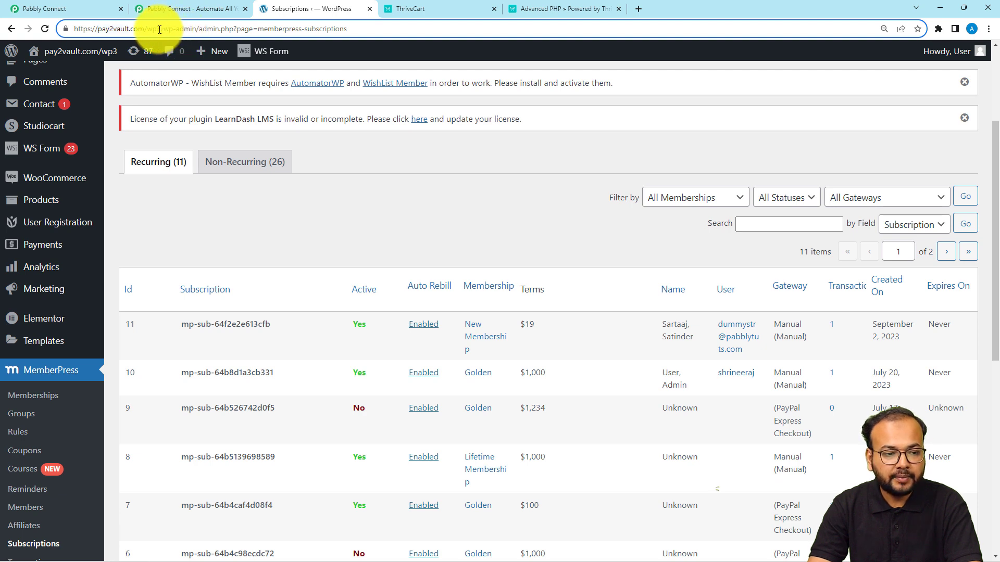
{"action": "left_click_drag", "start_coordinate": [163, 29], "coordinate": [70, 34]}
{"action": "key", "text": "ctrl+c"}
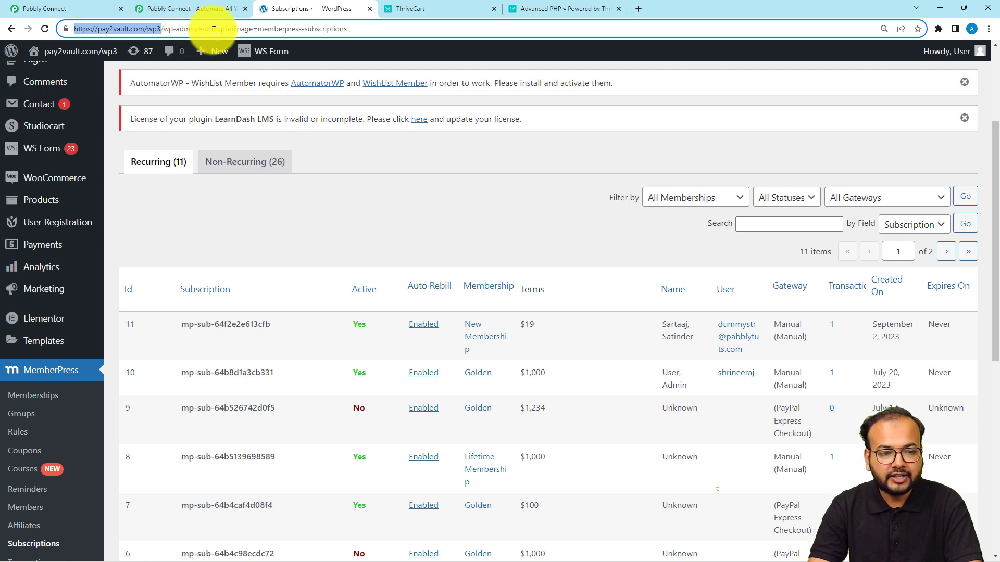
{"action": "left_click", "coordinate": [88, 8]}
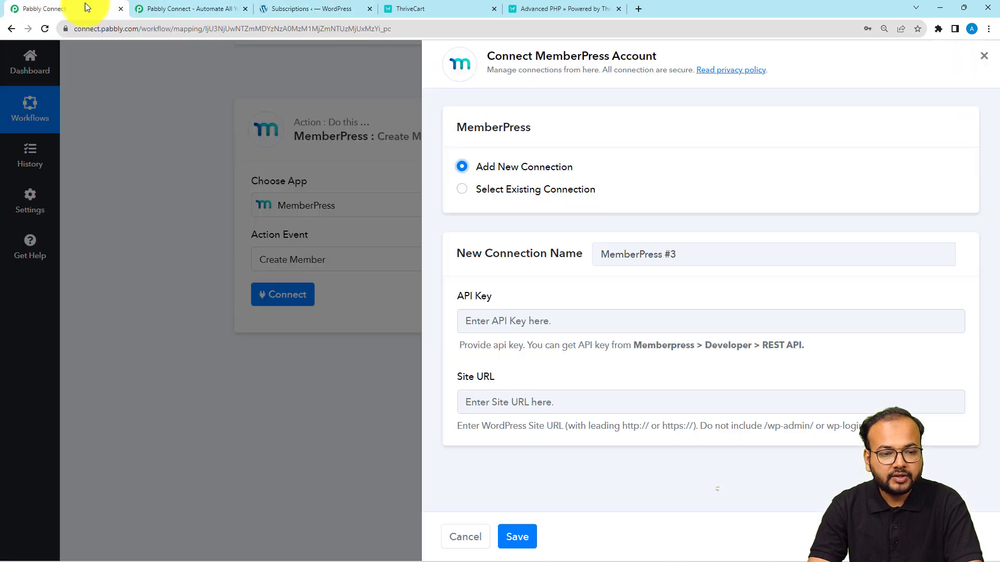
{"action": "left_click", "coordinate": [514, 401]}
{"action": "key", "text": "ctrl+v"}
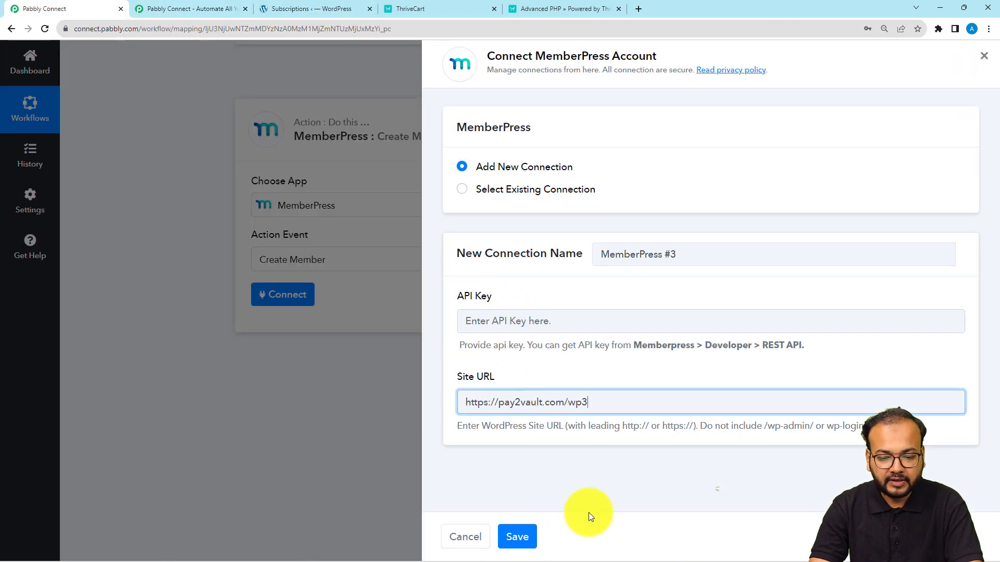
{"action": "left_click", "coordinate": [617, 488]}
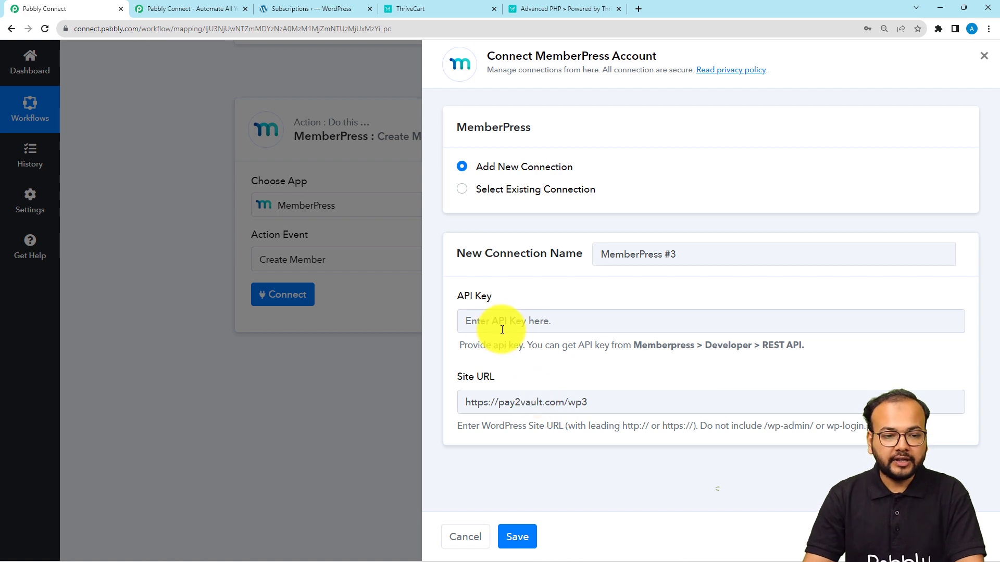
Step: Copy the MemberPress REST API key from Developer settings into Pabbly's API Key field
{"action": "left_click", "coordinate": [292, 7]}
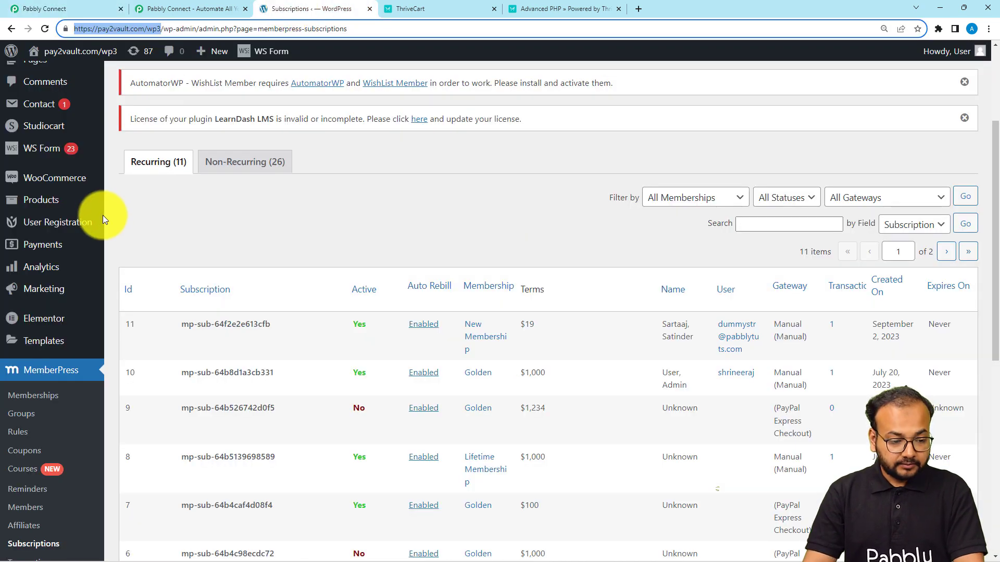
{"action": "scroll", "coordinate": [31, 224], "scroll_direction": "down", "scroll_amount": 2}
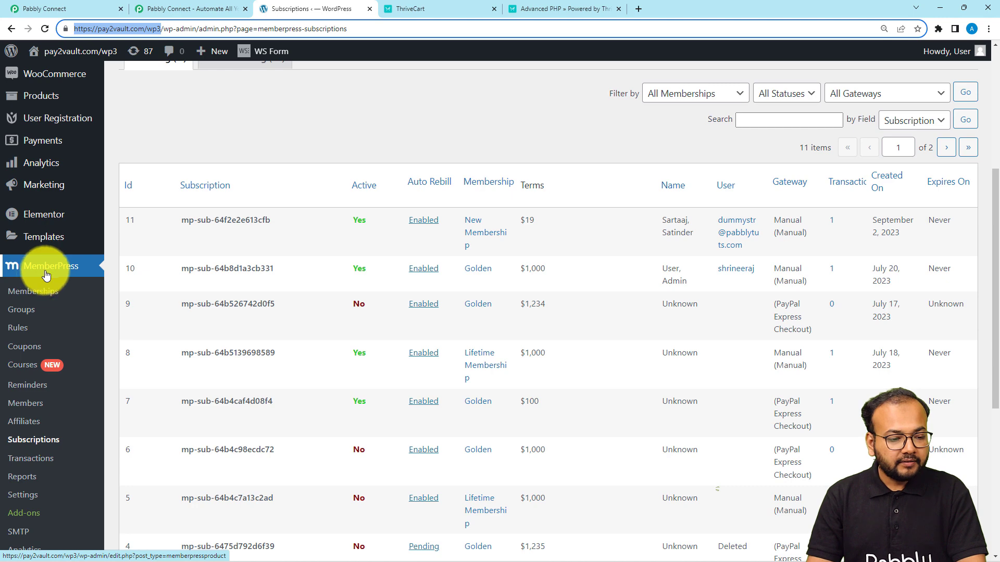
{"action": "scroll", "coordinate": [46, 275], "scroll_direction": "up", "scroll_amount": 2}
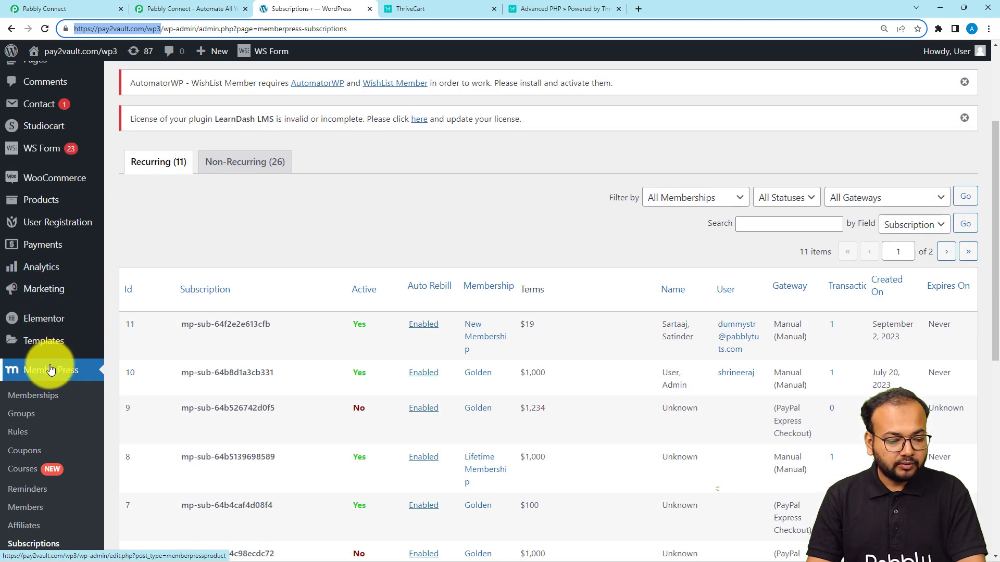
{"action": "scroll", "coordinate": [50, 369], "scroll_direction": "down", "scroll_amount": 5}
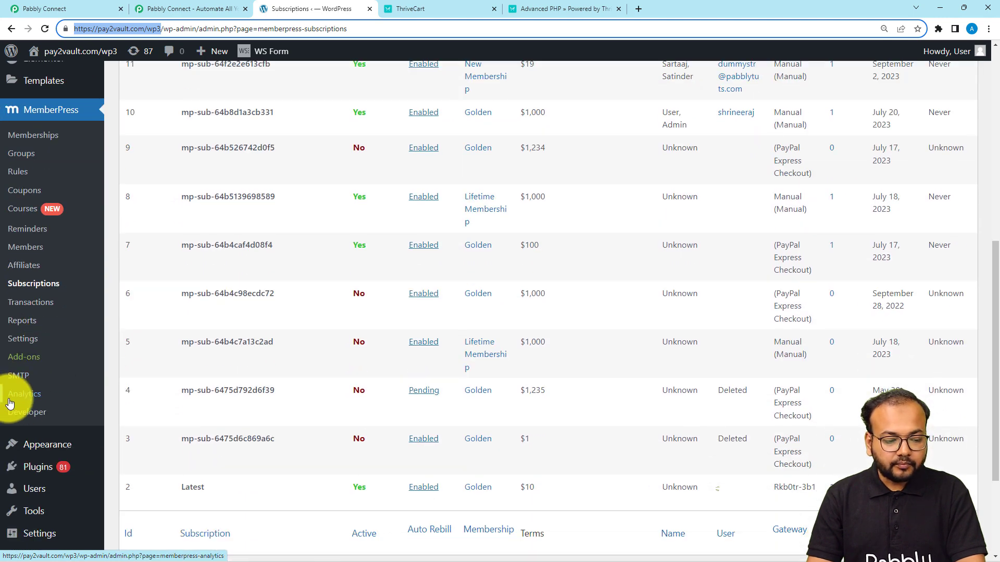
{"action": "left_click", "coordinate": [31, 416]}
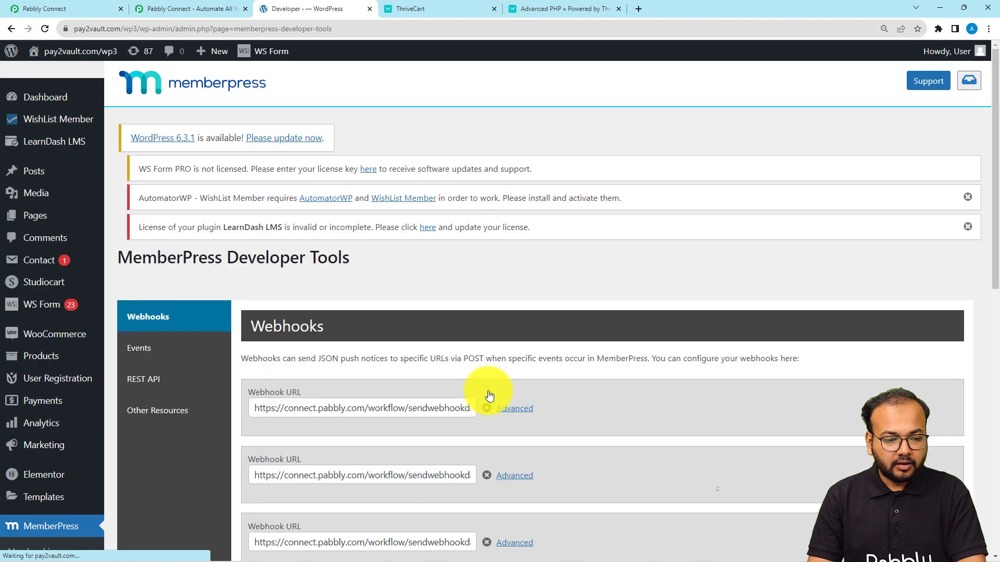
{"action": "scroll", "coordinate": [452, 267], "scroll_direction": "down", "scroll_amount": 2}
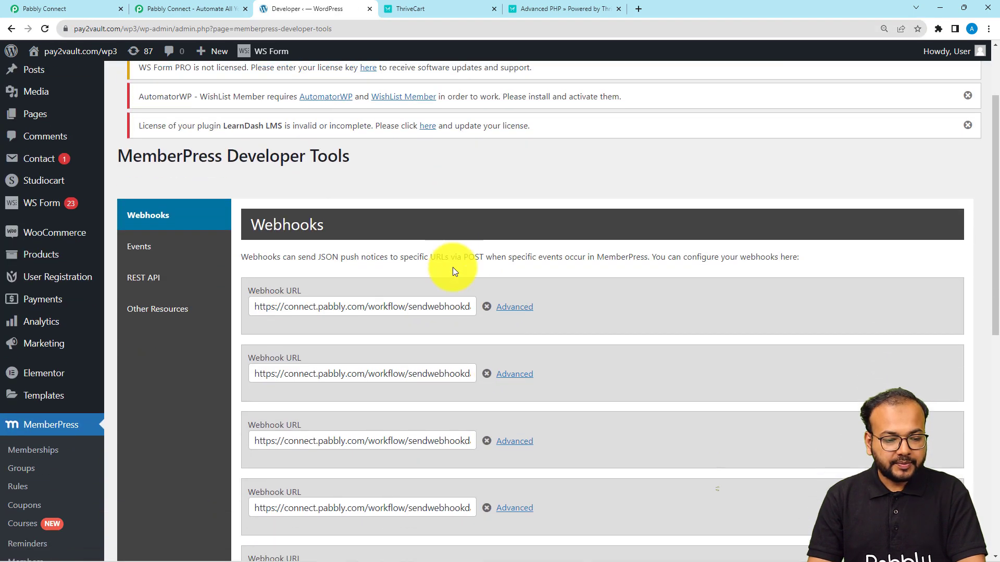
{"action": "left_click", "coordinate": [149, 283]}
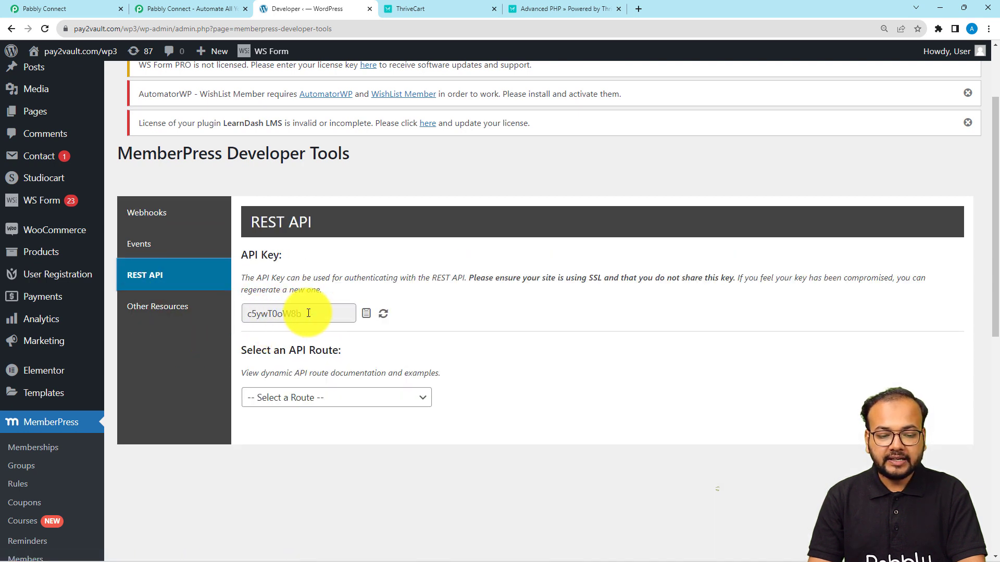
{"action": "left_click", "coordinate": [366, 313]}
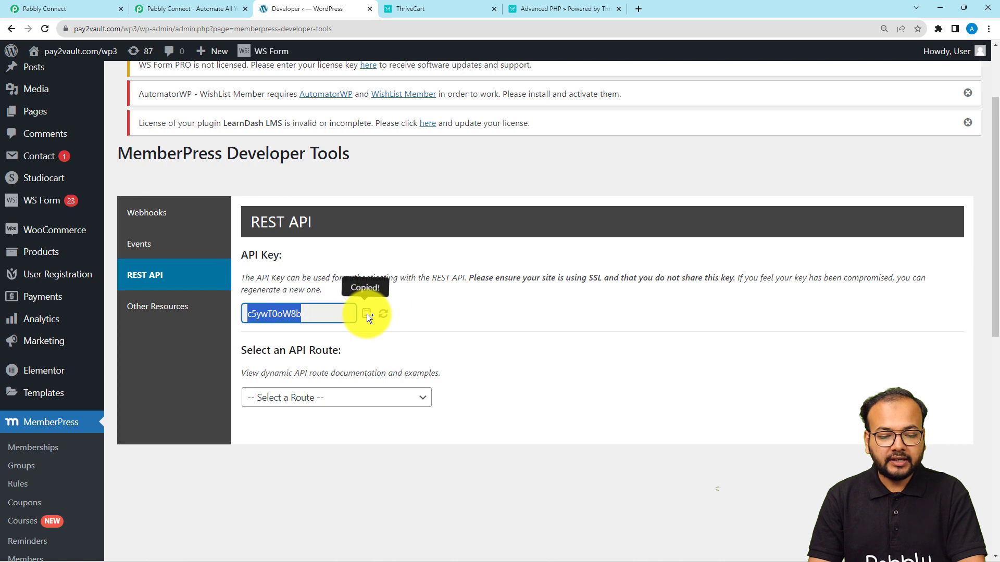
{"action": "right_click", "coordinate": [484, 318]}
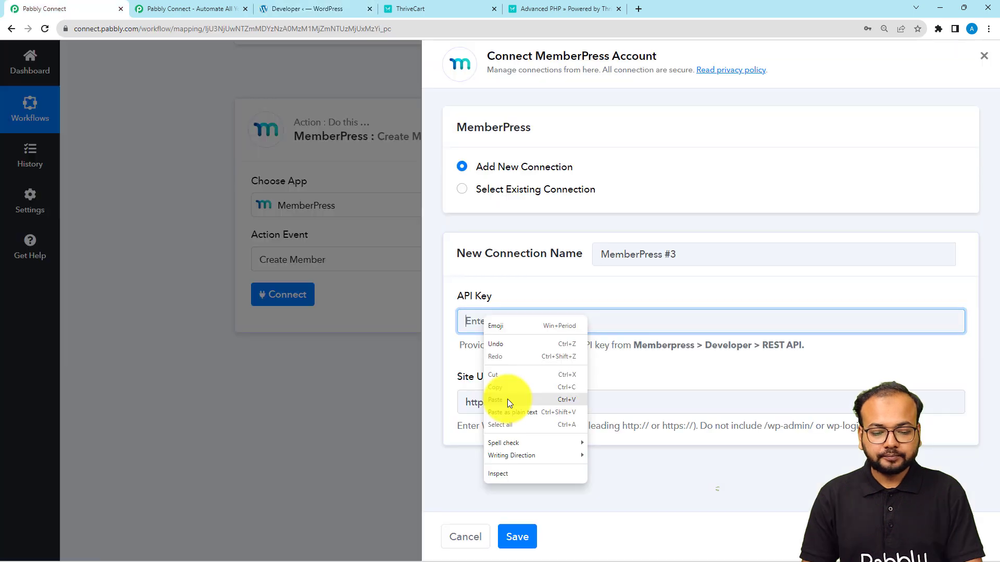
{"action": "left_click", "coordinate": [508, 400]}
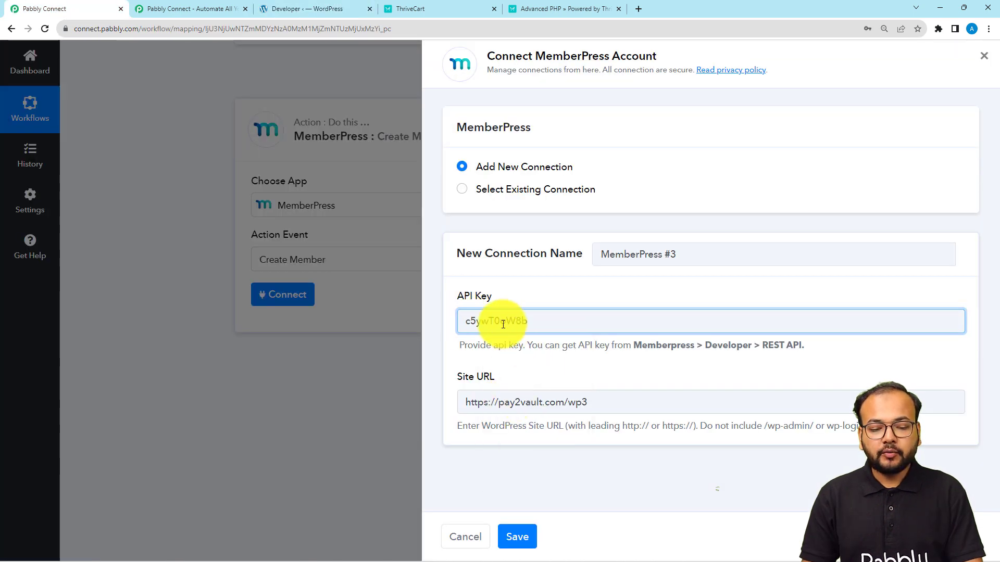
Step: Save the MemberPress connection, then review the empty Create Member fields and ThriveCart data
{"action": "left_click", "coordinate": [539, 351]}
{"action": "left_click", "coordinate": [512, 534]}
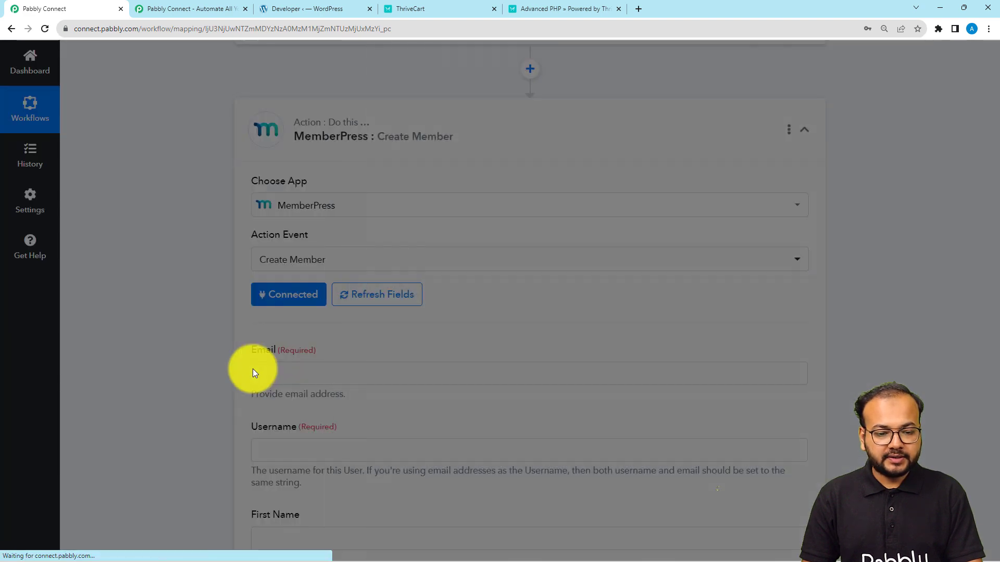
{"action": "scroll", "coordinate": [252, 368], "scroll_direction": "down", "scroll_amount": 2}
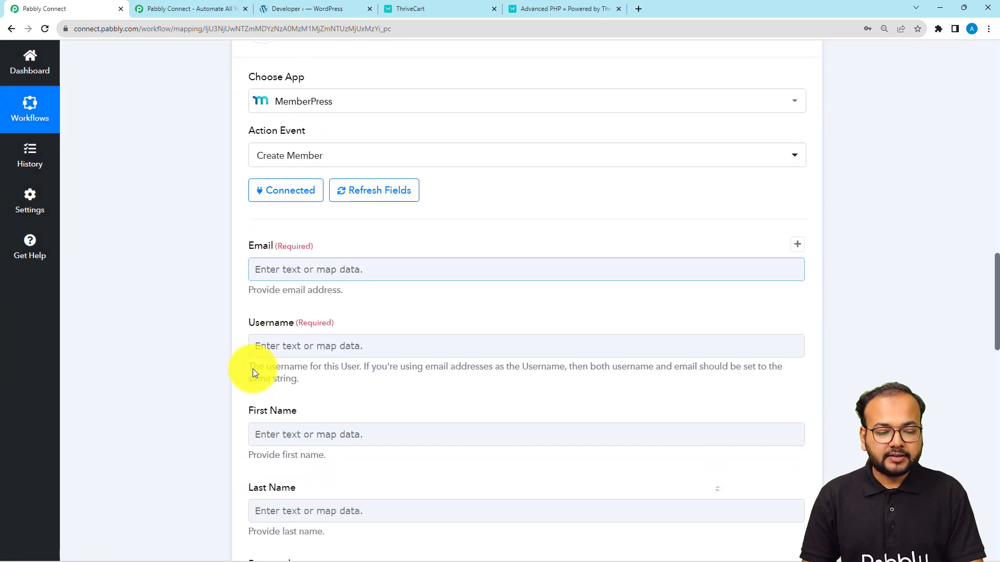
{"action": "scroll", "coordinate": [339, 268], "scroll_direction": "down", "scroll_amount": 2}
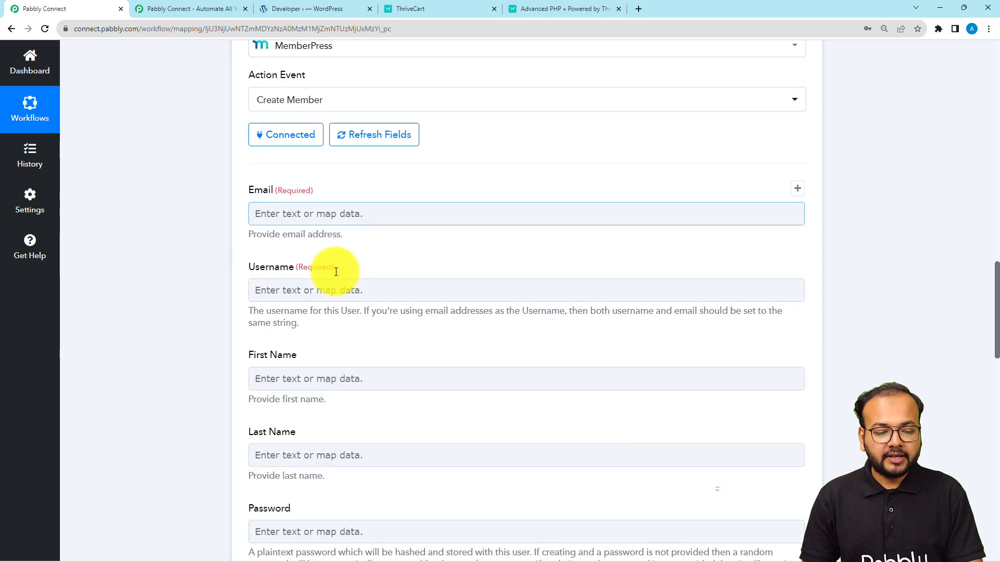
{"action": "scroll", "coordinate": [344, 271], "scroll_direction": "down", "scroll_amount": 5}
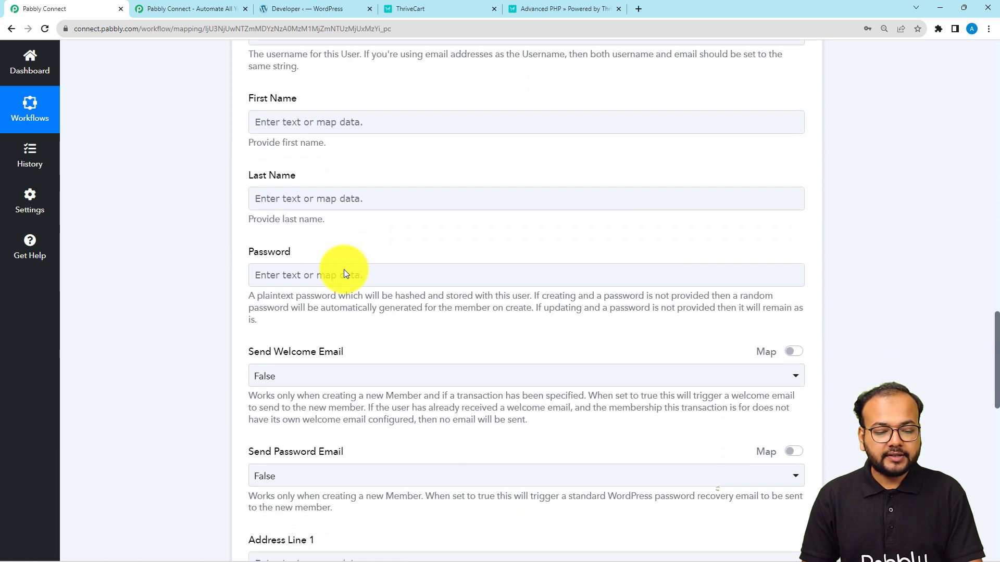
{"action": "scroll", "coordinate": [188, 323], "scroll_direction": "up", "scroll_amount": 12}
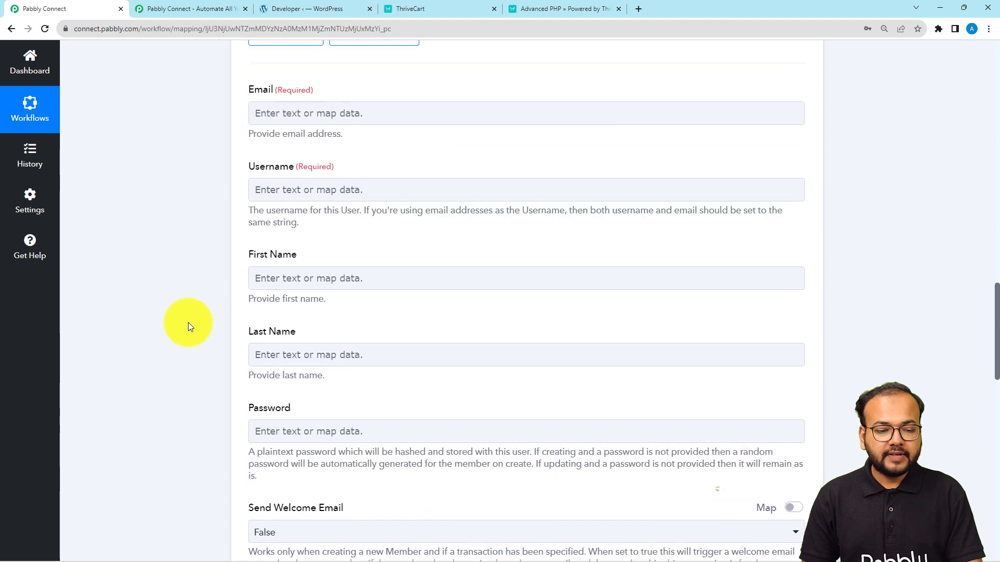
{"action": "scroll", "coordinate": [189, 326], "scroll_direction": "up", "scroll_amount": 2}
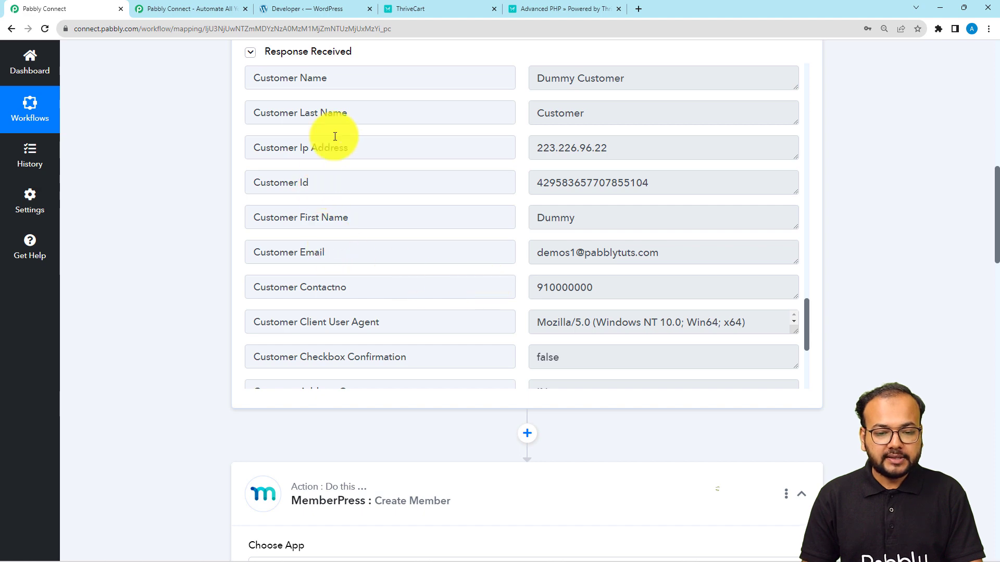
{"action": "scroll", "coordinate": [199, 345], "scroll_direction": "down", "scroll_amount": 9}
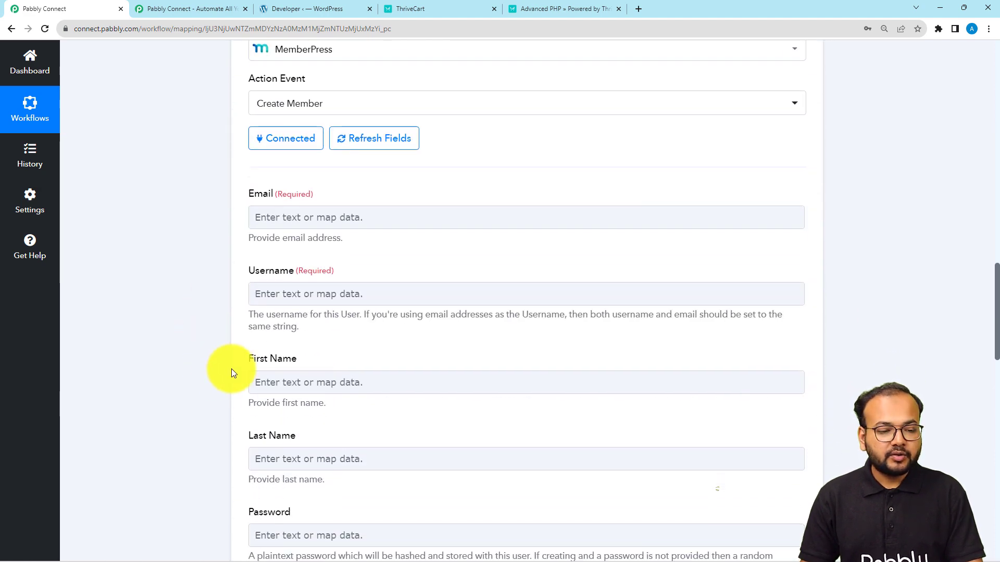
Step: Map ThriveCart's Customer Email into the member's Email field
{"action": "left_click", "coordinate": [260, 218]}
{"action": "left_click", "coordinate": [260, 218]}
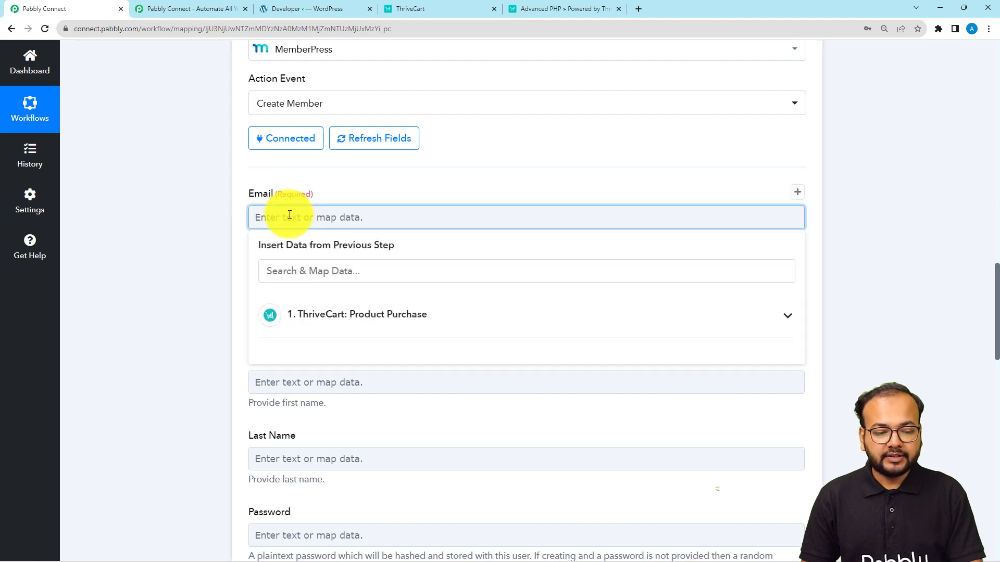
{"action": "scroll", "coordinate": [328, 281], "scroll_direction": "down", "scroll_amount": 1}
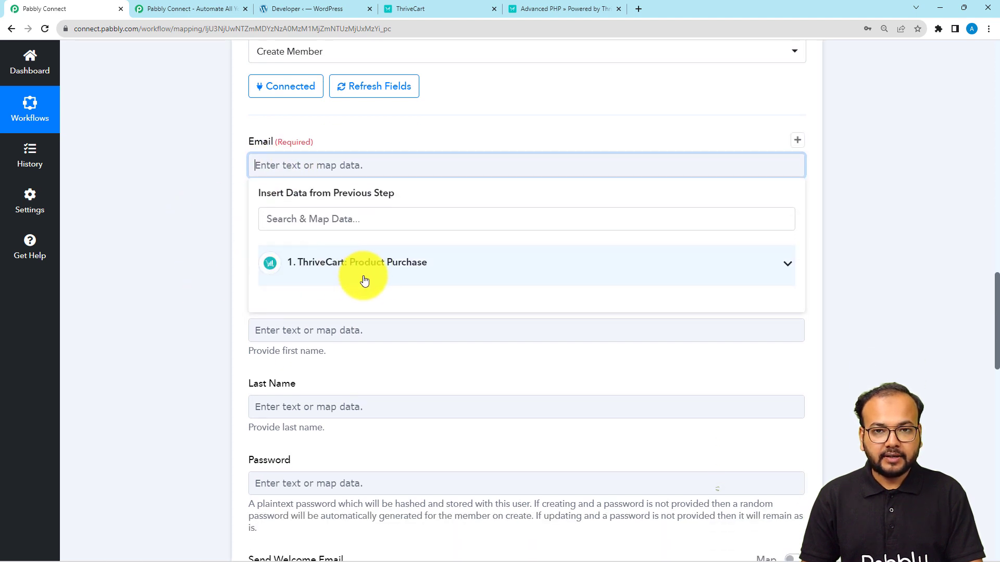
{"action": "left_click", "coordinate": [335, 283]}
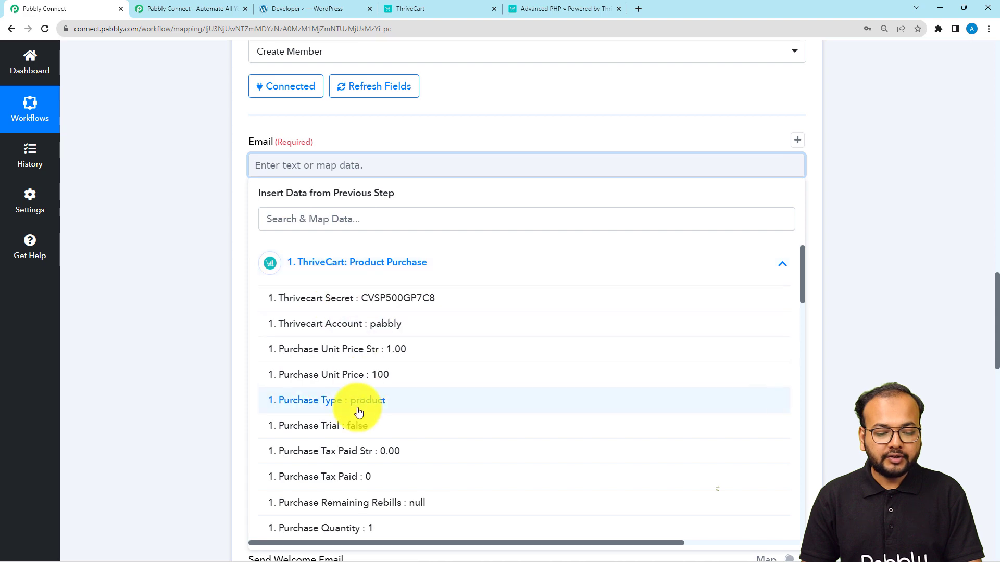
{"action": "scroll", "coordinate": [357, 409], "scroll_direction": "down", "scroll_amount": 5}
{"action": "scroll", "coordinate": [359, 412], "scroll_direction": "down", "scroll_amount": 12}
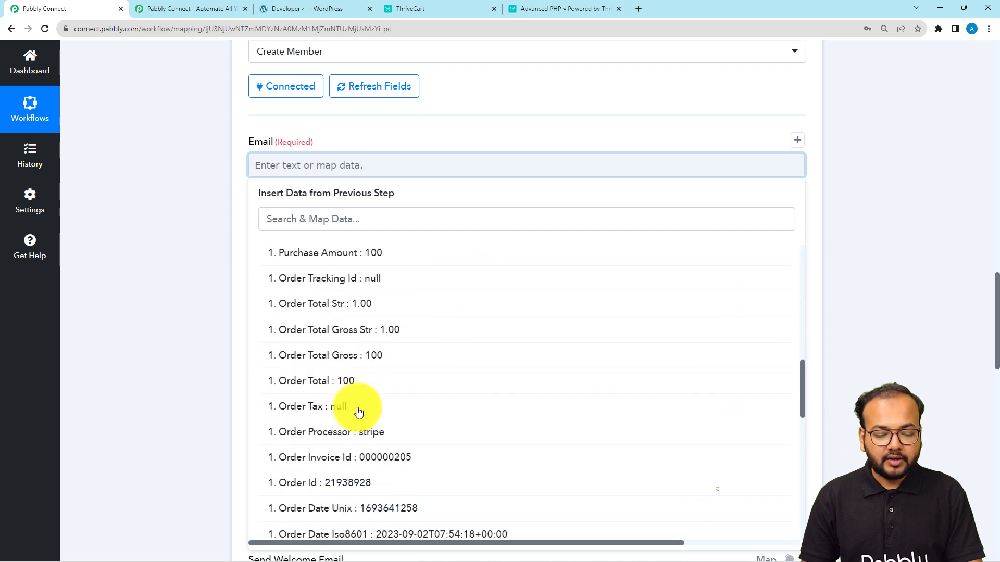
{"action": "scroll", "coordinate": [358, 412], "scroll_direction": "down", "scroll_amount": 4}
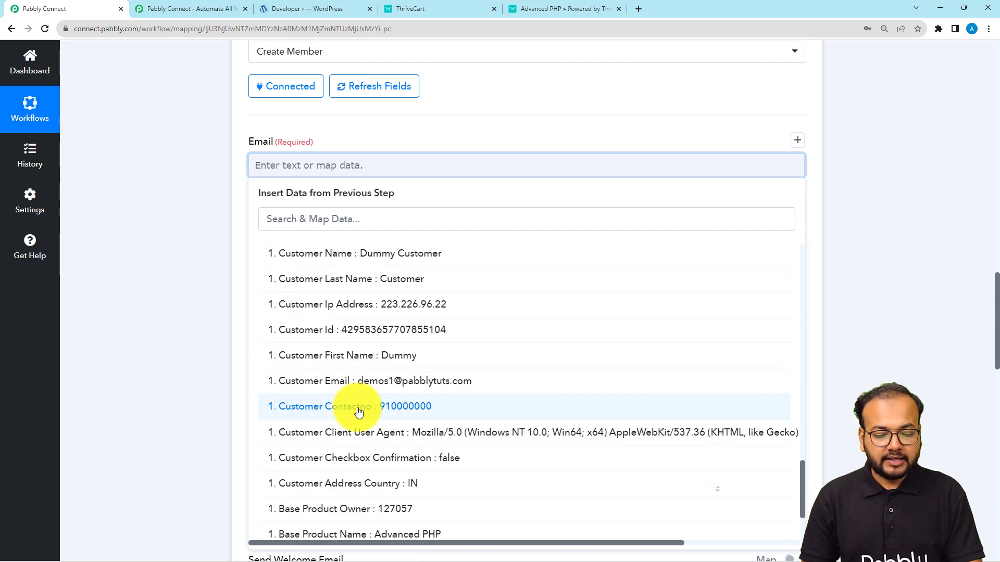
{"action": "left_click", "coordinate": [369, 384]}
{"action": "left_click", "coordinate": [202, 239]}
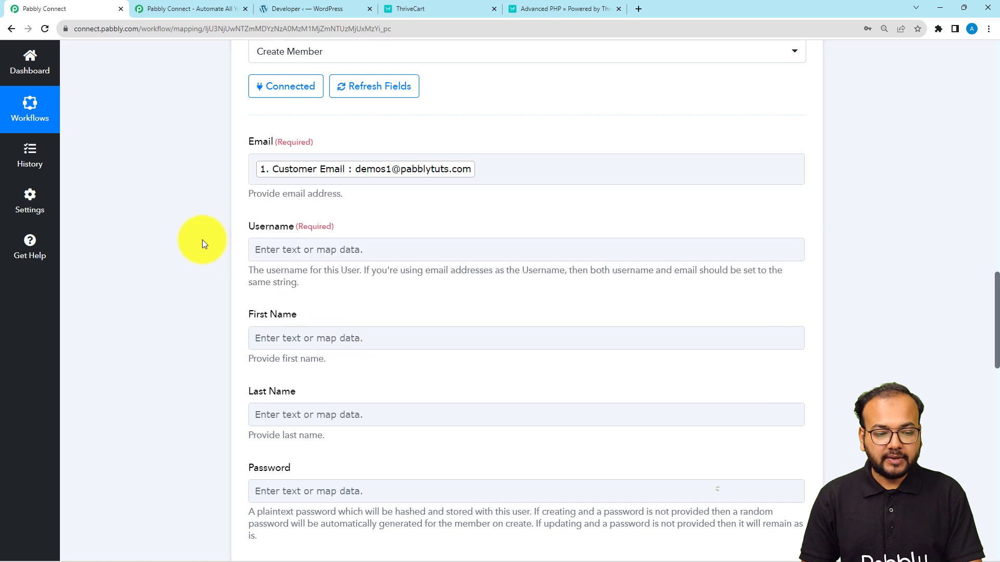
Step: Map ThriveCart's Customer Last Name into the Username field
{"action": "left_click", "coordinate": [287, 250]}
{"action": "left_click", "coordinate": [318, 355]}
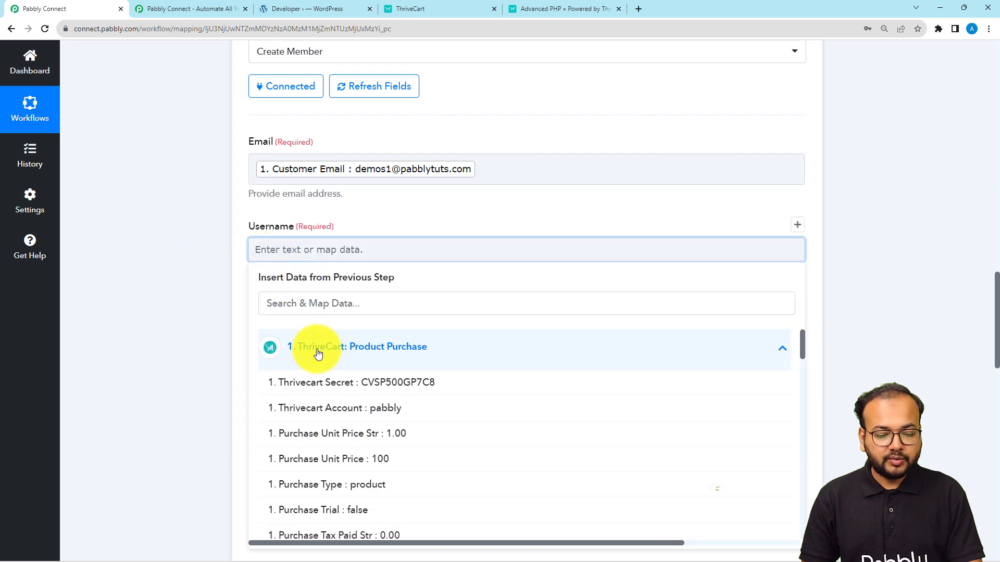
{"action": "scroll", "coordinate": [168, 280], "scroll_direction": "down", "scroll_amount": 2}
{"action": "scroll", "coordinate": [419, 385], "scroll_direction": "down", "scroll_amount": 4}
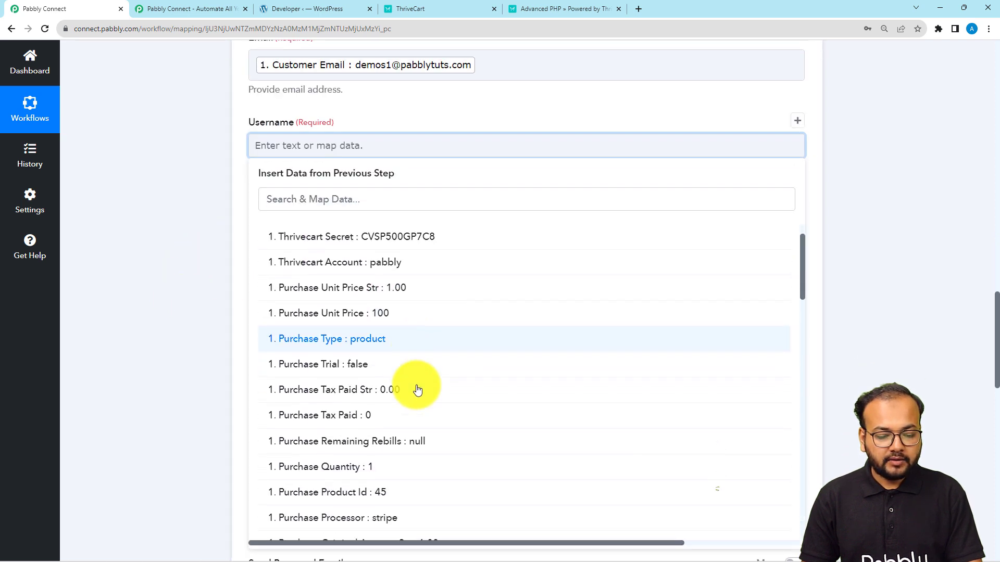
{"action": "scroll", "coordinate": [418, 390], "scroll_direction": "down", "scroll_amount": 10}
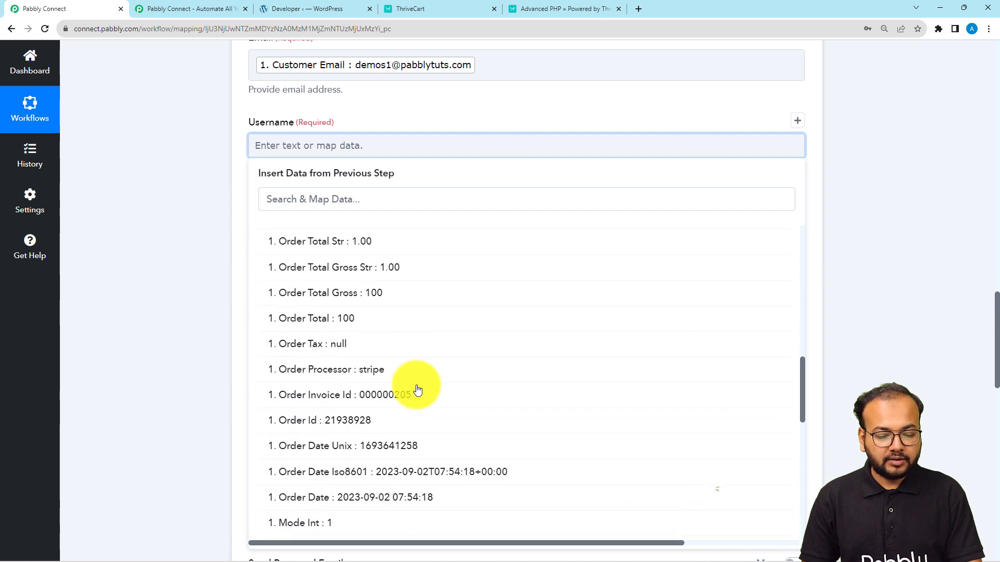
{"action": "scroll", "coordinate": [417, 390], "scroll_direction": "down", "scroll_amount": 5}
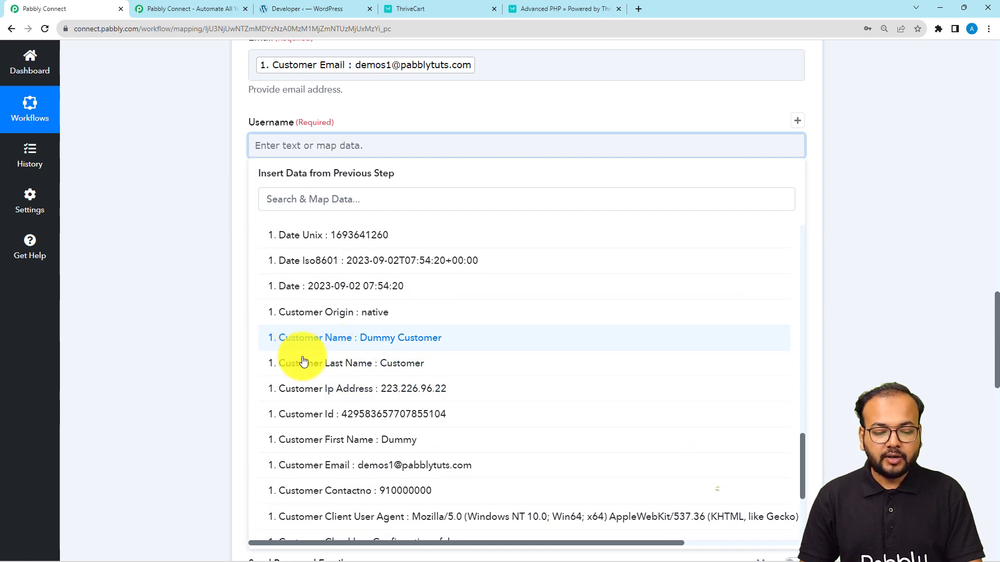
{"action": "left_click", "coordinate": [348, 367]}
{"action": "left_click", "coordinate": [163, 215]}
{"action": "scroll", "coordinate": [237, 175], "scroll_direction": "down", "scroll_amount": 2}
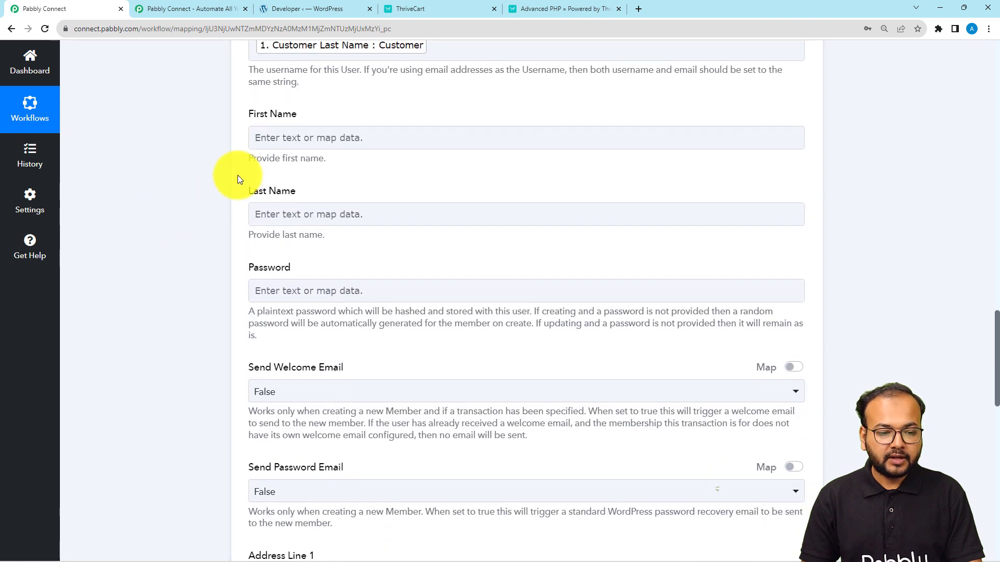
Step: Map First Name and Last Name to ThriveCart's Customer First Name and Customer Last Name
{"action": "left_click", "coordinate": [278, 139]}
{"action": "left_click", "coordinate": [312, 245]}
{"action": "scroll", "coordinate": [308, 495], "scroll_direction": "down", "scroll_amount": 5}
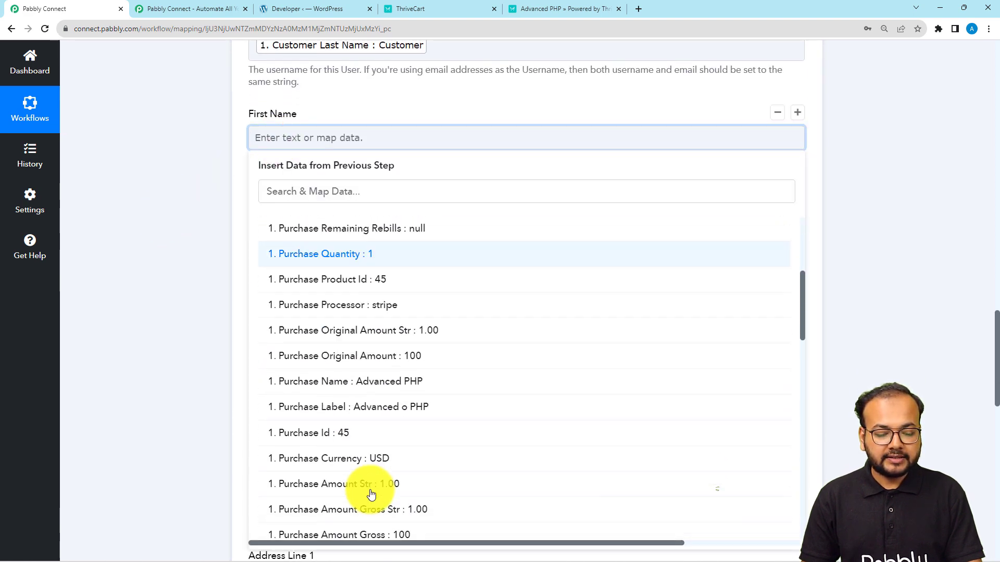
{"action": "scroll", "coordinate": [371, 495], "scroll_direction": "down", "scroll_amount": 10}
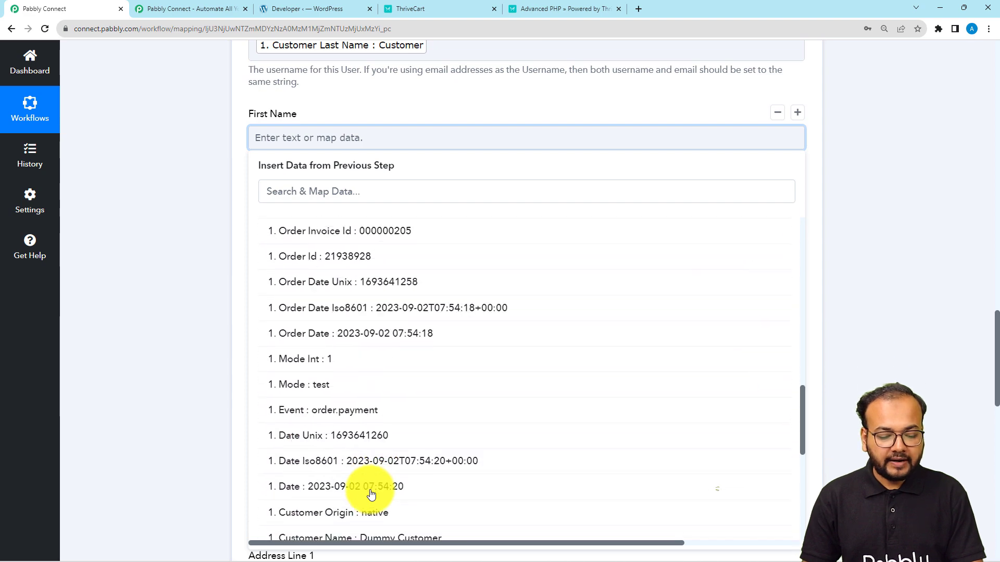
{"action": "scroll", "coordinate": [371, 495], "scroll_direction": "down", "scroll_amount": 3}
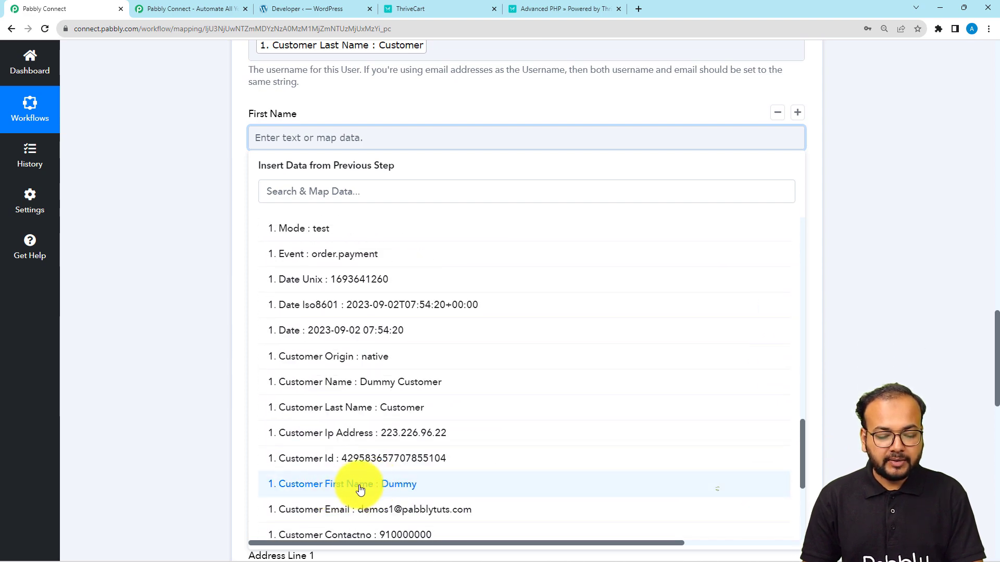
{"action": "left_click", "coordinate": [360, 489]}
{"action": "left_click", "coordinate": [224, 214]}
{"action": "scroll", "coordinate": [229, 210], "scroll_direction": "down", "scroll_amount": 1}
{"action": "left_click", "coordinate": [278, 172]}
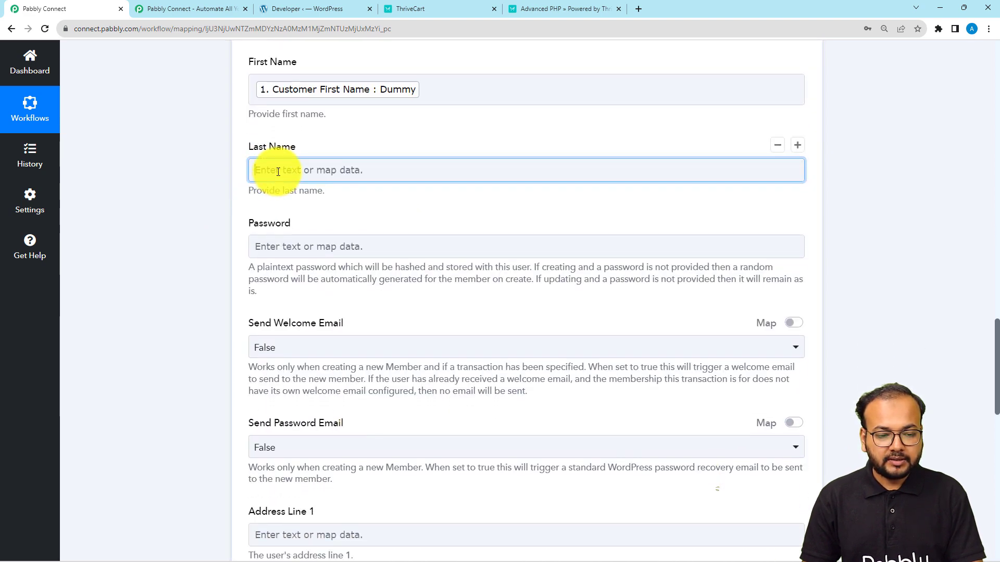
{"action": "left_click", "coordinate": [290, 269]}
{"action": "scroll", "coordinate": [374, 471], "scroll_direction": "down", "scroll_amount": 8}
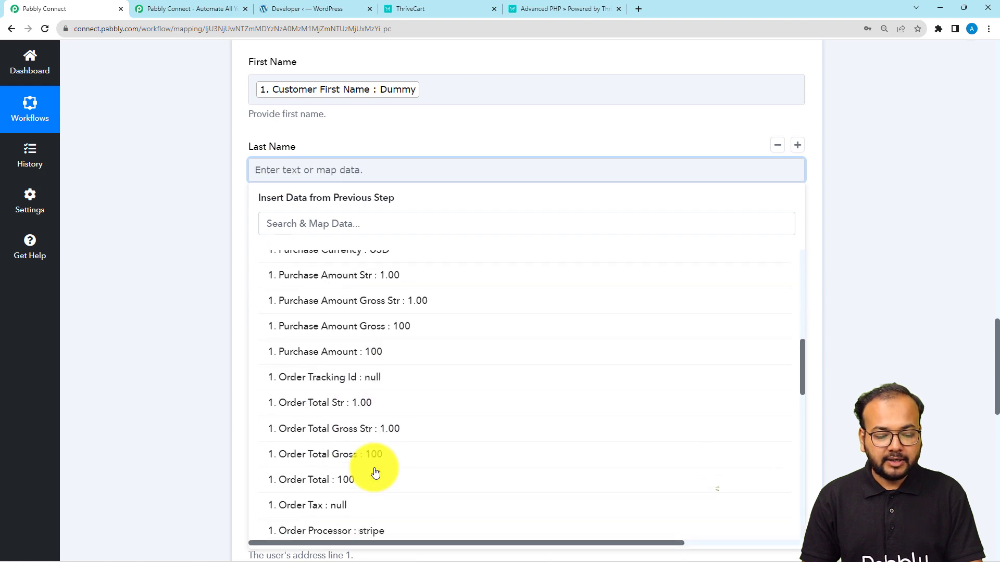
{"action": "scroll", "coordinate": [375, 471], "scroll_direction": "down", "scroll_amount": 10}
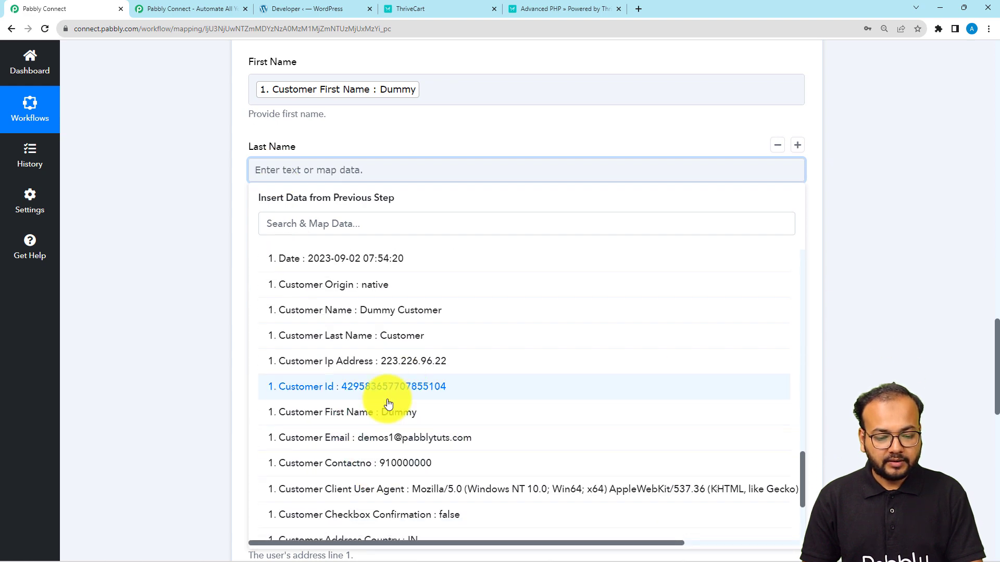
{"action": "left_click", "coordinate": [363, 338]}
{"action": "left_click", "coordinate": [190, 239]}
{"action": "left_click", "coordinate": [274, 252]}
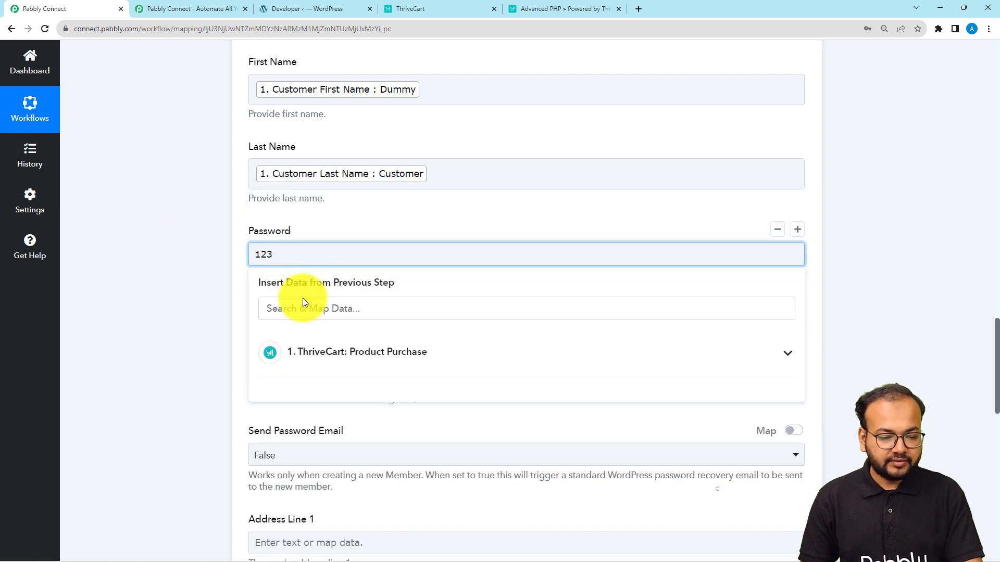
{"action": "left_click", "coordinate": [319, 358]}
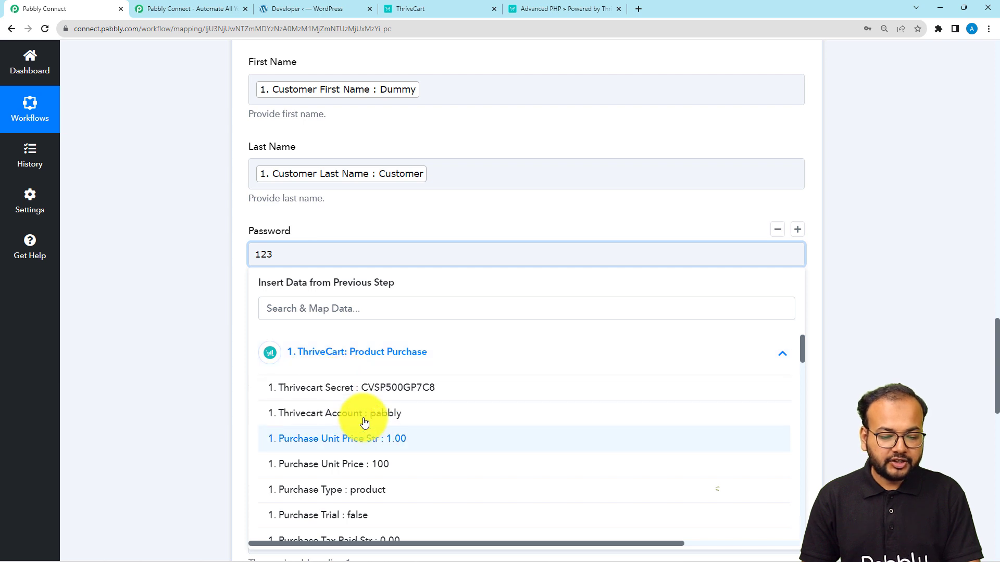
{"action": "scroll", "coordinate": [380, 475], "scroll_direction": "down", "scroll_amount": 1}
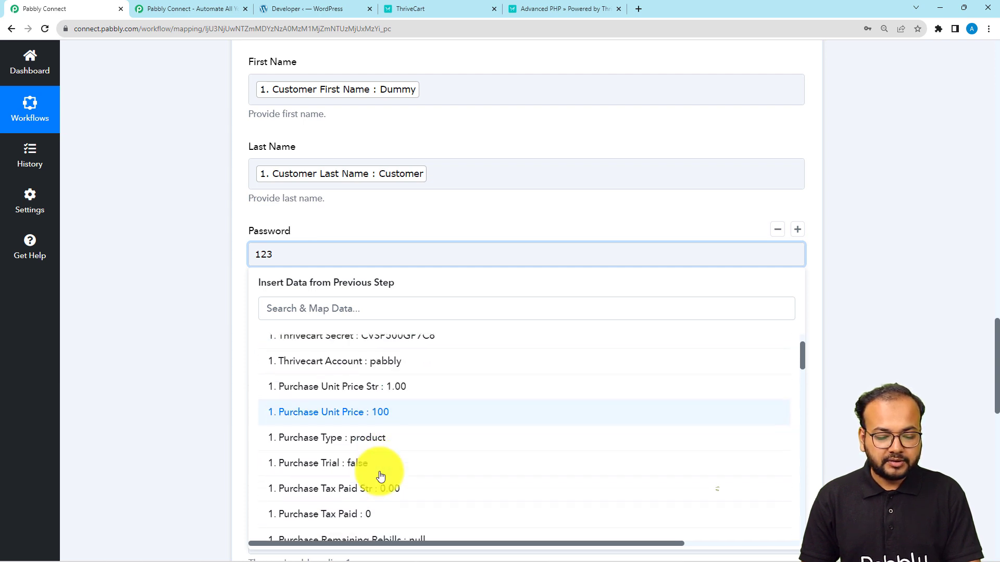
{"action": "left_click", "coordinate": [380, 414]}
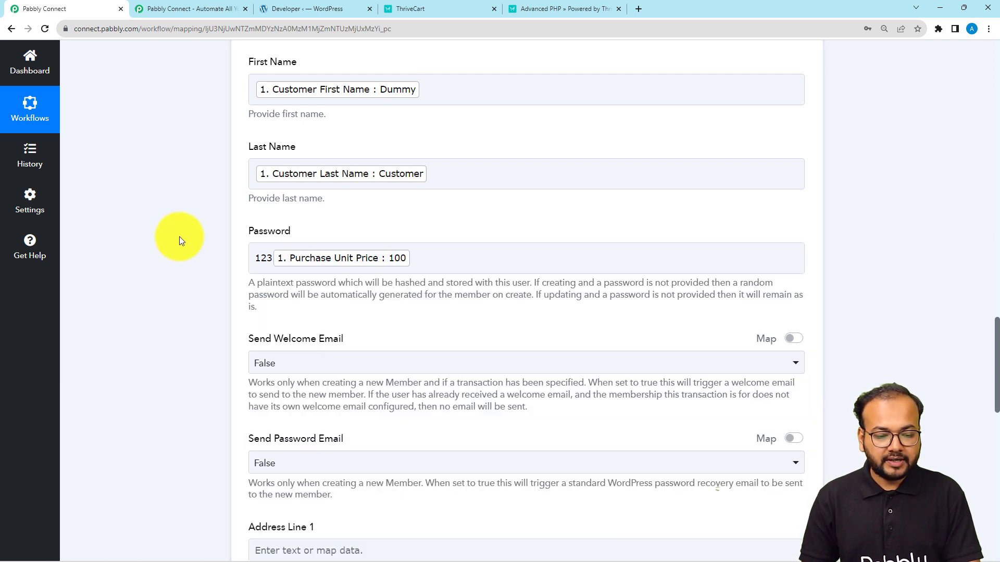
{"action": "scroll", "coordinate": [179, 236], "scroll_direction": "down", "scroll_amount": 4}
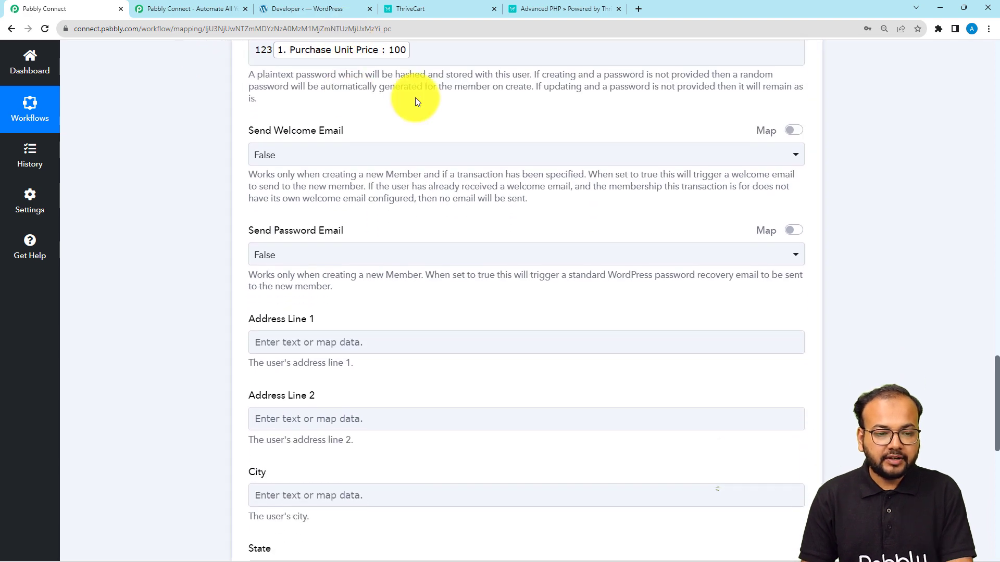
{"action": "scroll", "coordinate": [333, 97], "scroll_direction": "up", "scroll_amount": 1}
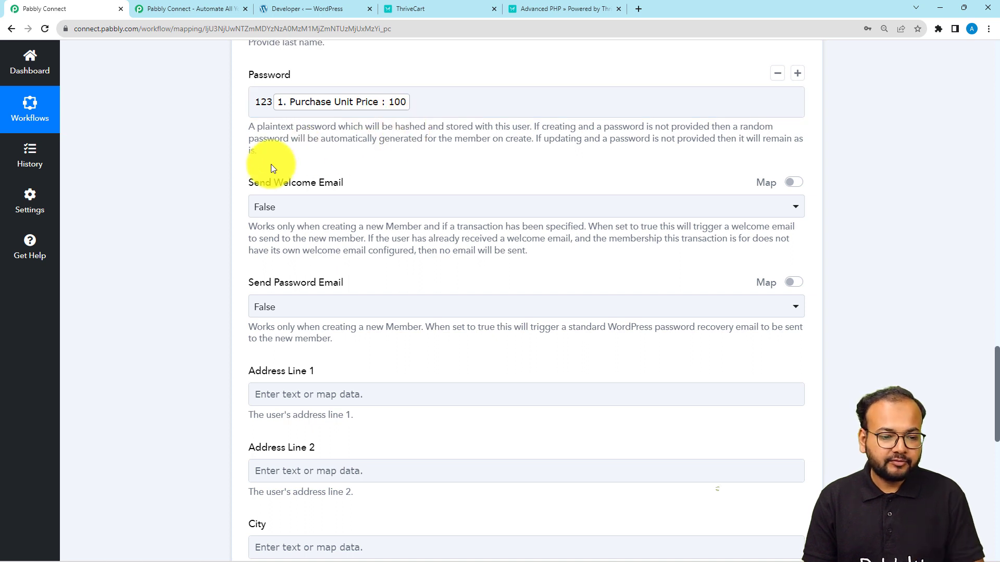
{"action": "scroll", "coordinate": [241, 188], "scroll_direction": "down", "scroll_amount": 2}
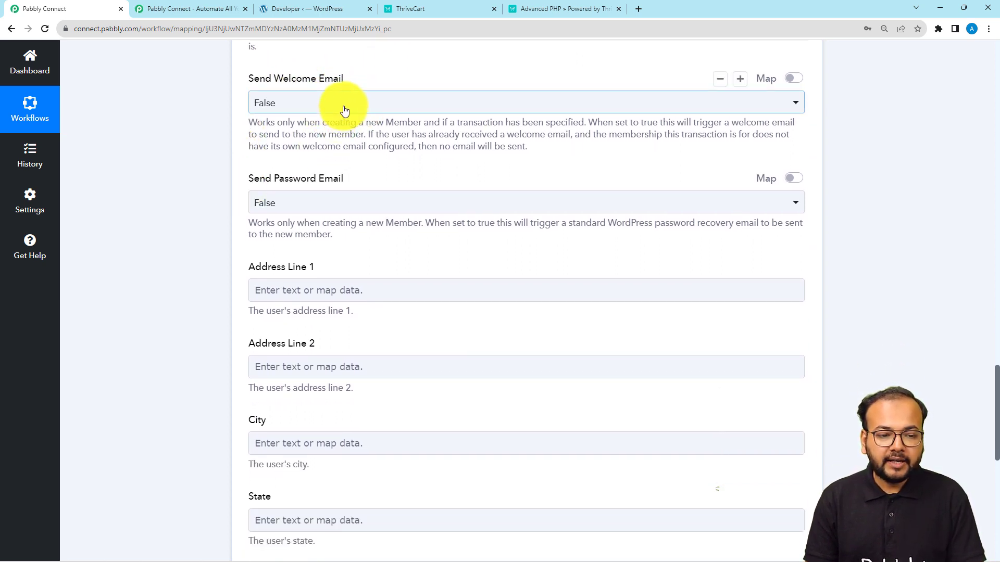
Step: Set both Send Welcome Email and Send Password Email to True
{"action": "left_click", "coordinate": [344, 110]}
{"action": "left_click", "coordinate": [276, 186]}
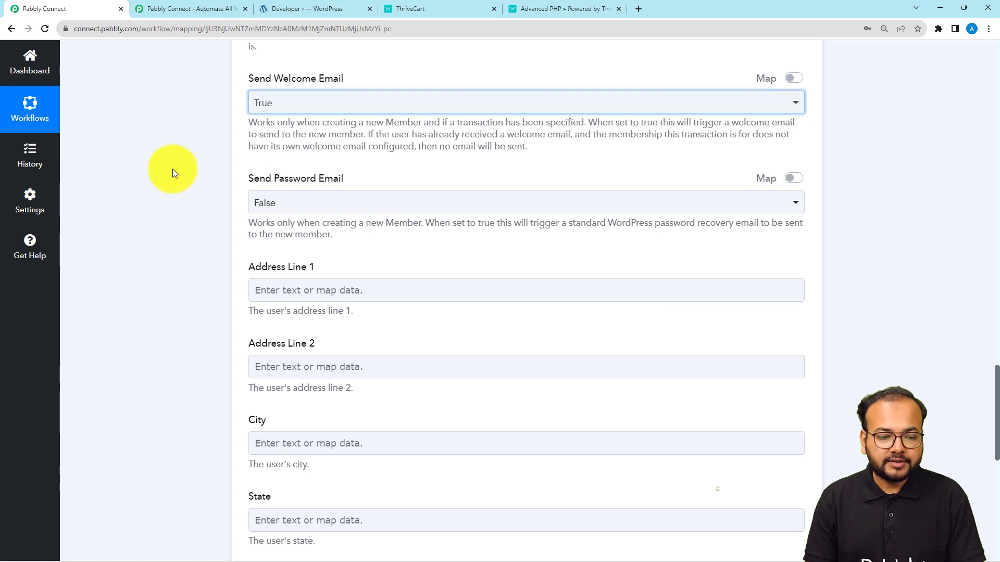
{"action": "left_click", "coordinate": [323, 206]}
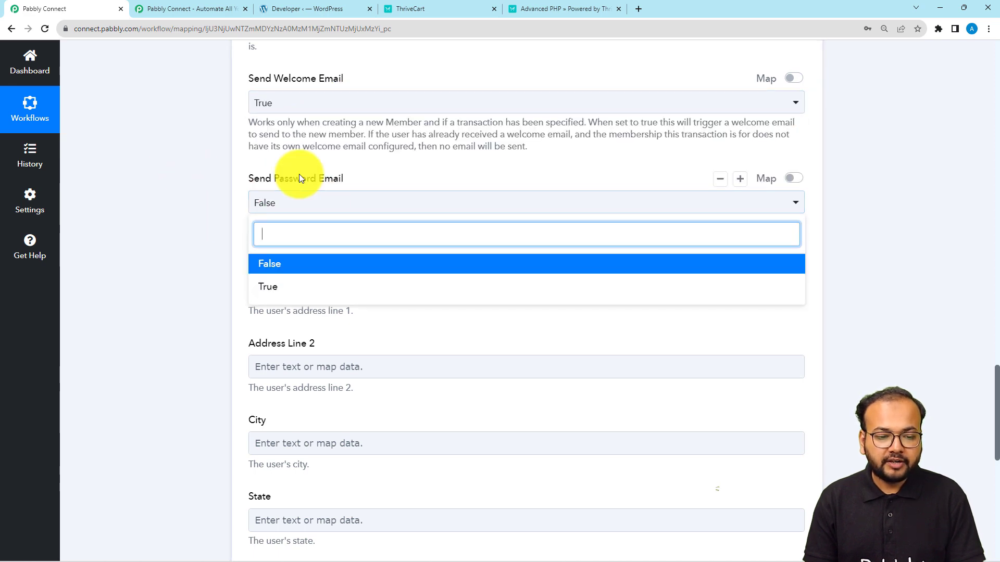
{"action": "left_click", "coordinate": [293, 297]}
{"action": "scroll", "coordinate": [189, 230], "scroll_direction": "down", "scroll_amount": 5}
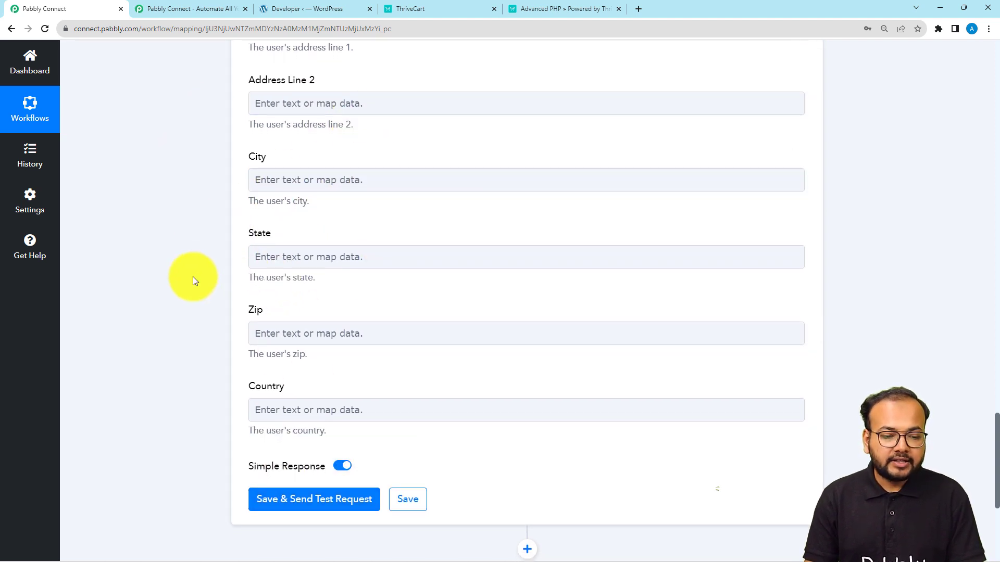
{"action": "scroll", "coordinate": [193, 280], "scroll_direction": "down", "scroll_amount": 2}
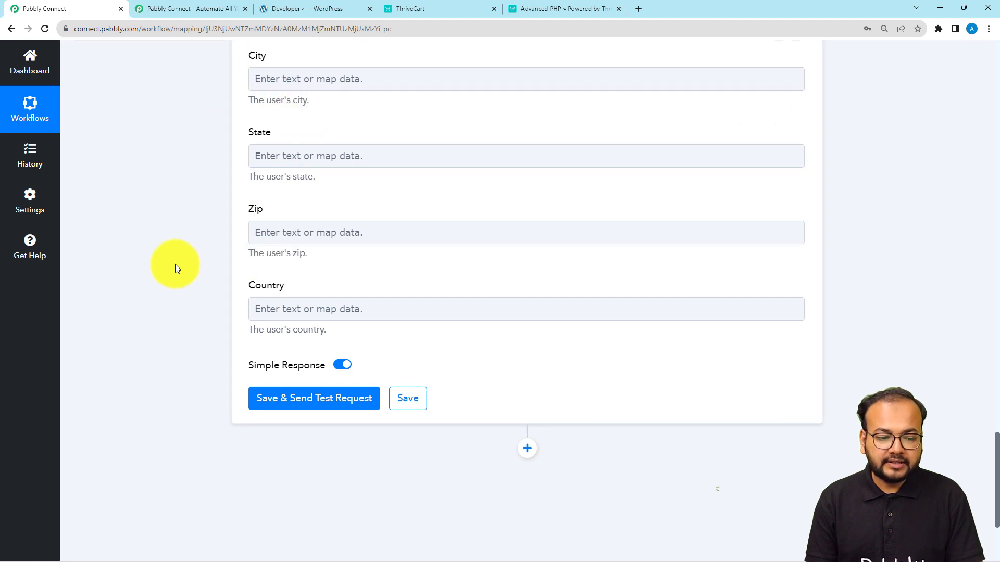
{"action": "scroll", "coordinate": [175, 270], "scroll_direction": "down", "scroll_amount": 2}
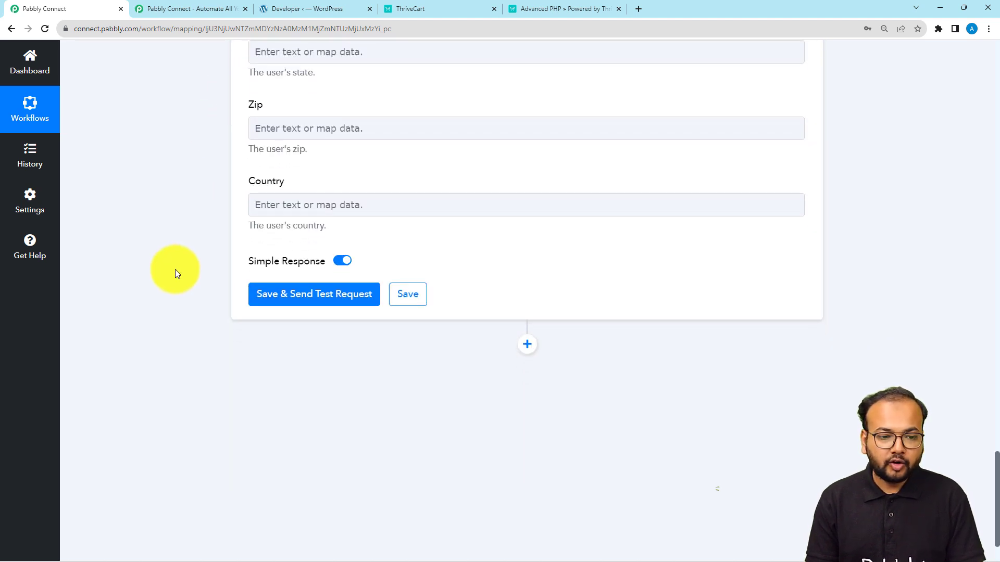
{"action": "scroll", "coordinate": [175, 270], "scroll_direction": "down", "scroll_amount": 1}
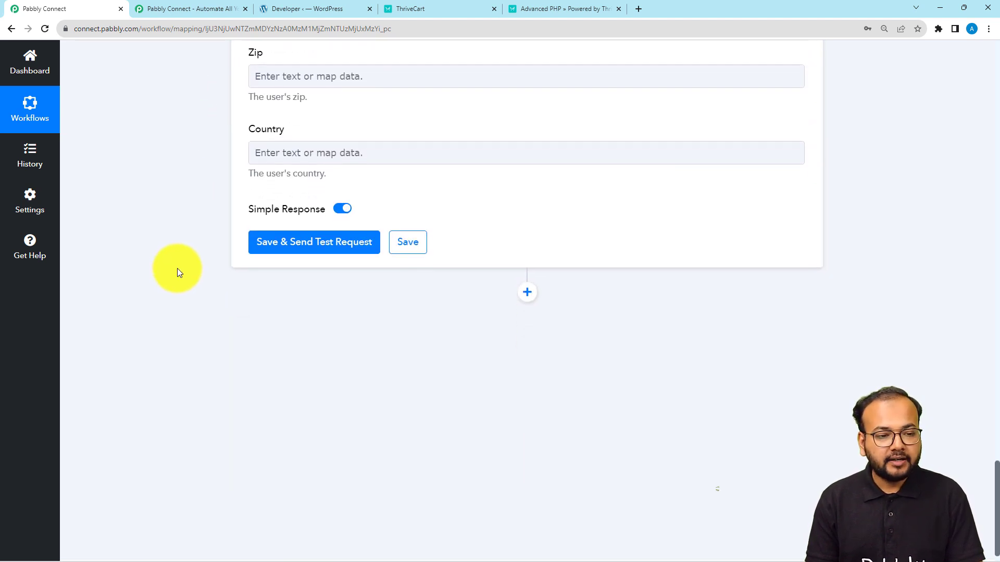
Step: Save and test Create Member, checking the response shows new member Id 969
{"action": "left_click", "coordinate": [292, 249]}
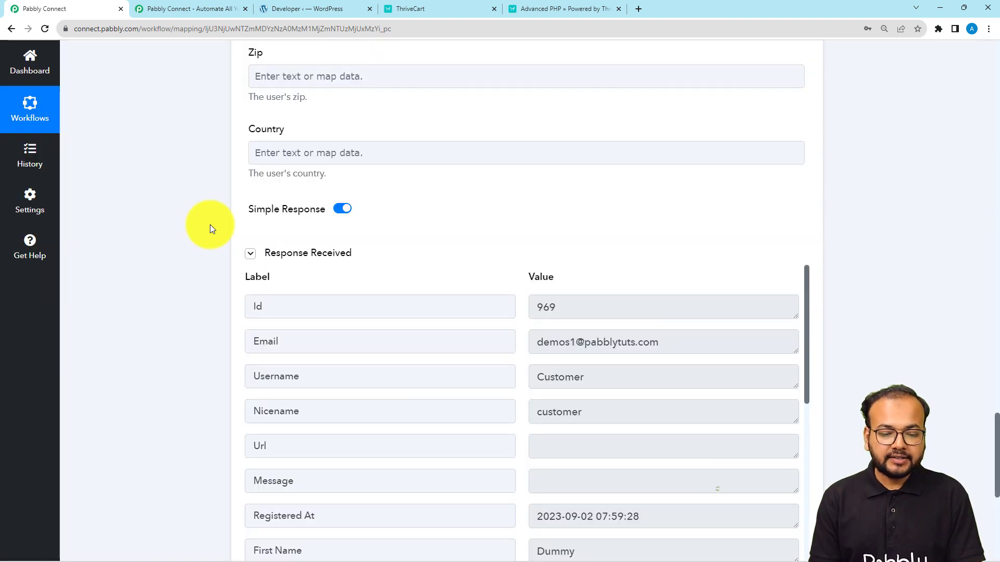
{"action": "scroll", "coordinate": [219, 234], "scroll_direction": "down", "scroll_amount": 2}
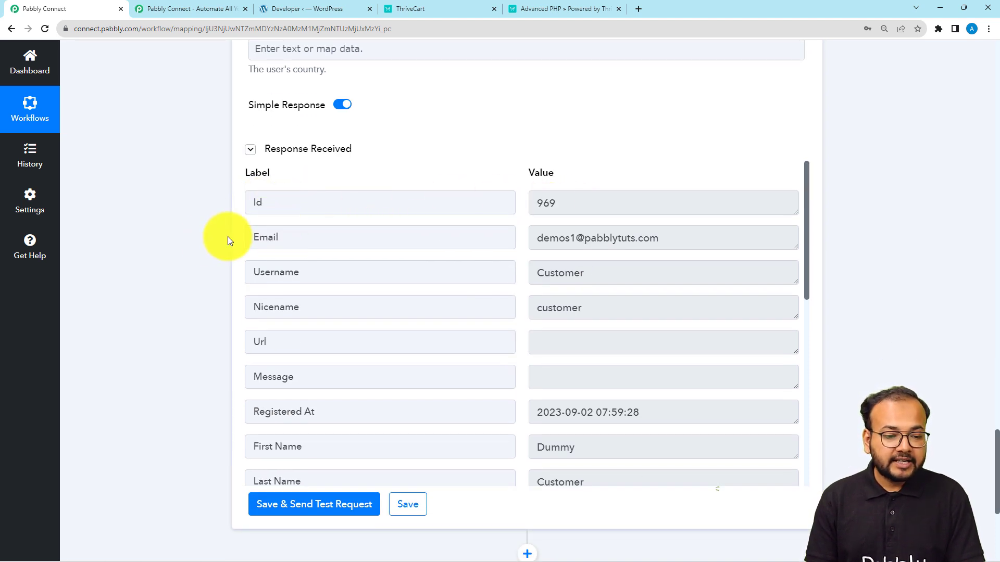
{"action": "scroll", "coordinate": [197, 244], "scroll_direction": "down", "scroll_amount": 2}
{"action": "scroll", "coordinate": [195, 276], "scroll_direction": "down", "scroll_amount": 2}
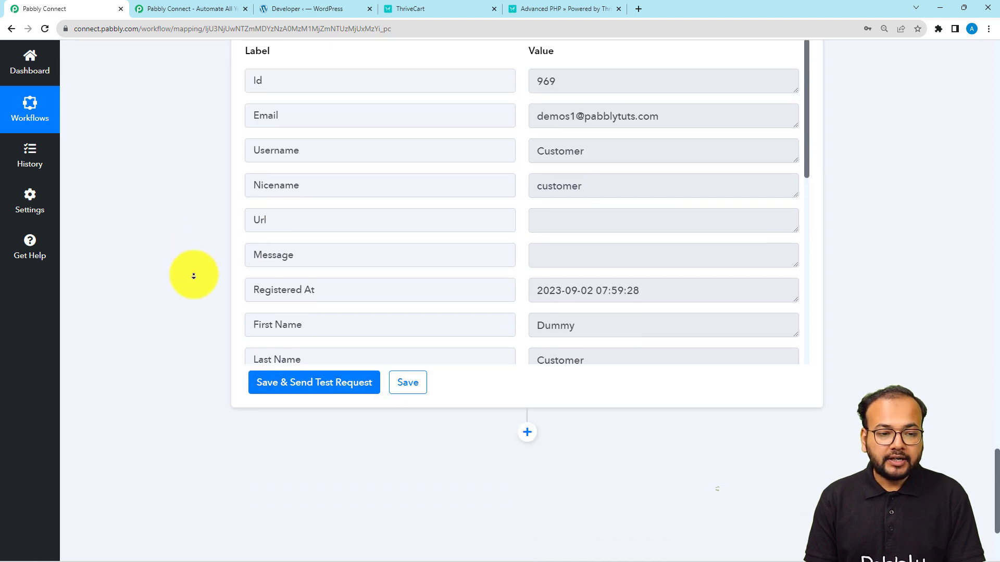
{"action": "scroll", "coordinate": [194, 279], "scroll_direction": "down", "scroll_amount": 2}
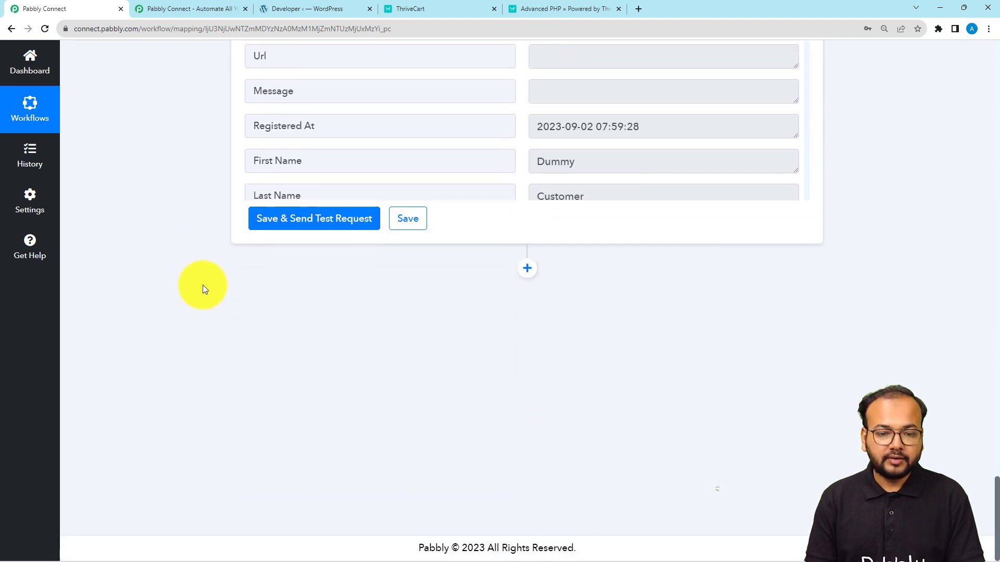
Step: Add a MemberPress Create Subscription step using the existing MemberPress connection
{"action": "left_click", "coordinate": [527, 276]}
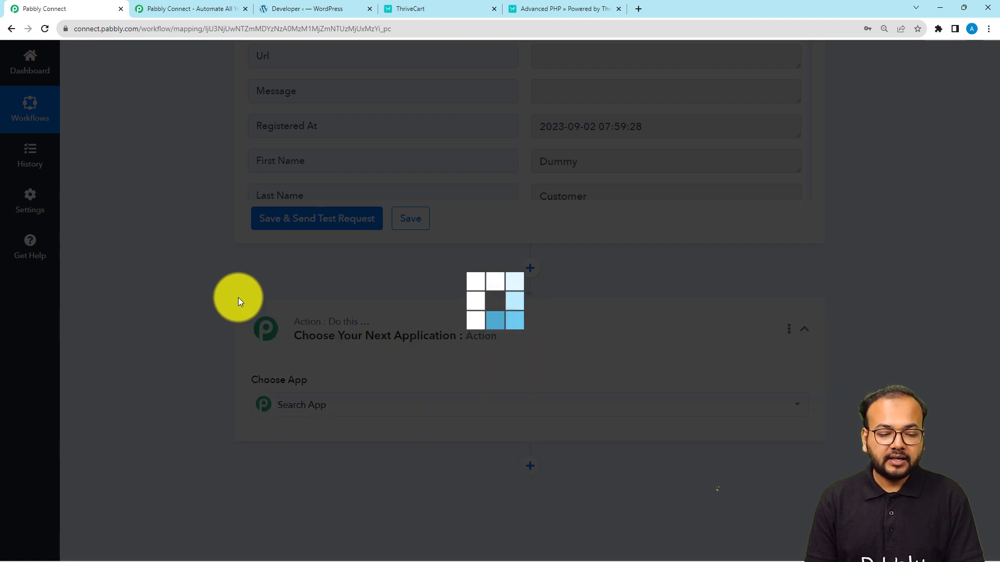
{"action": "type", "text": "membe"}
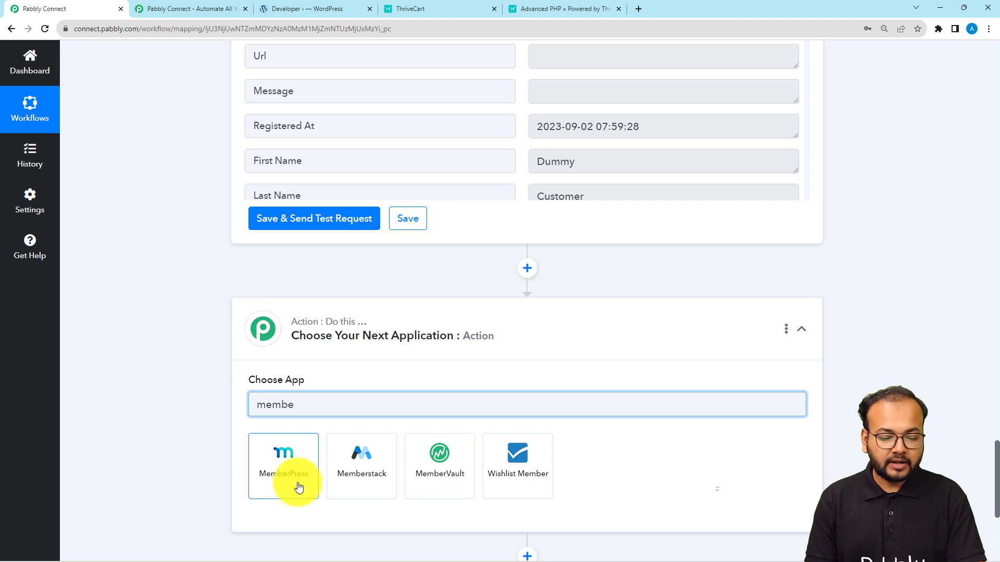
{"action": "left_click", "coordinate": [297, 484]}
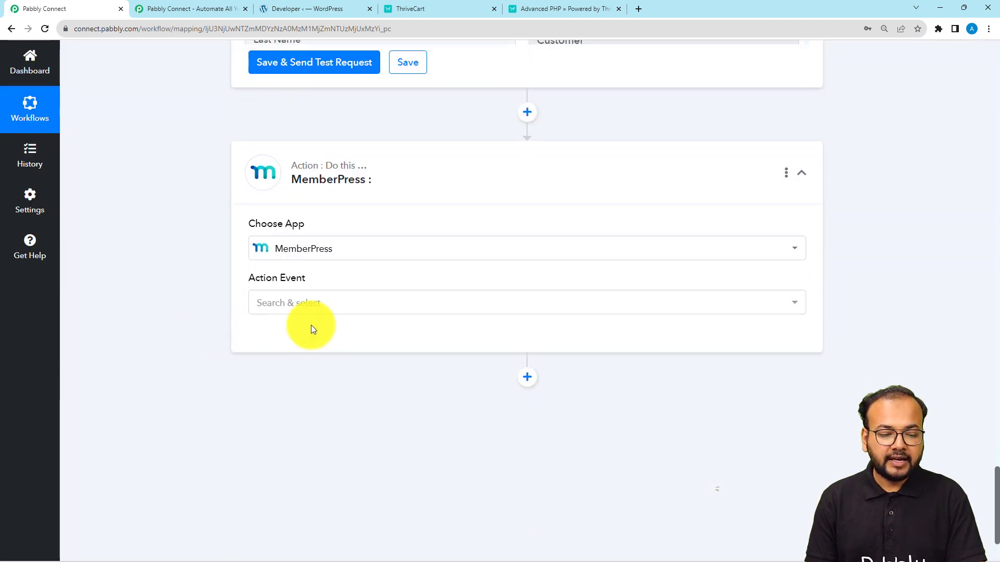
{"action": "left_click", "coordinate": [315, 303]}
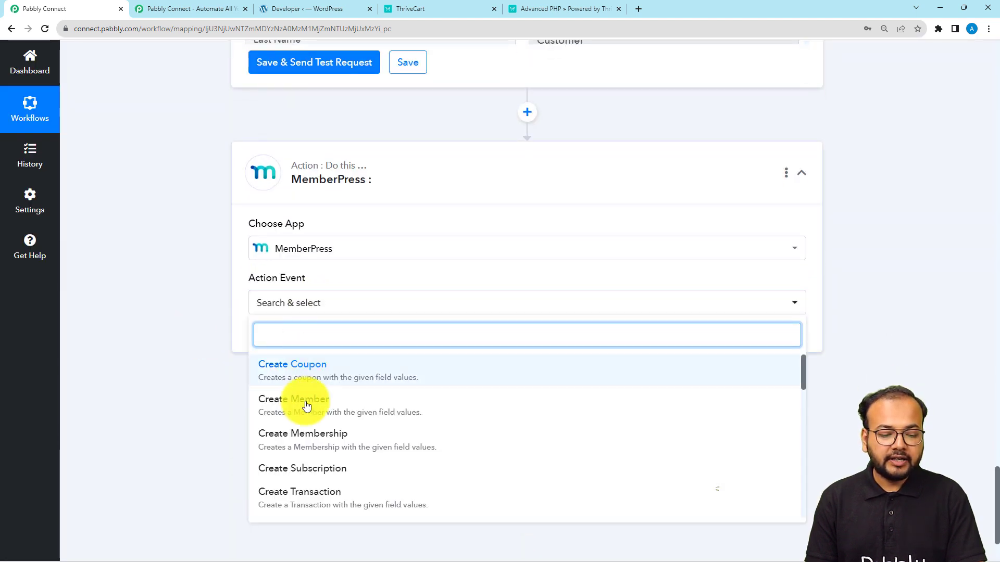
{"action": "left_click", "coordinate": [278, 474]}
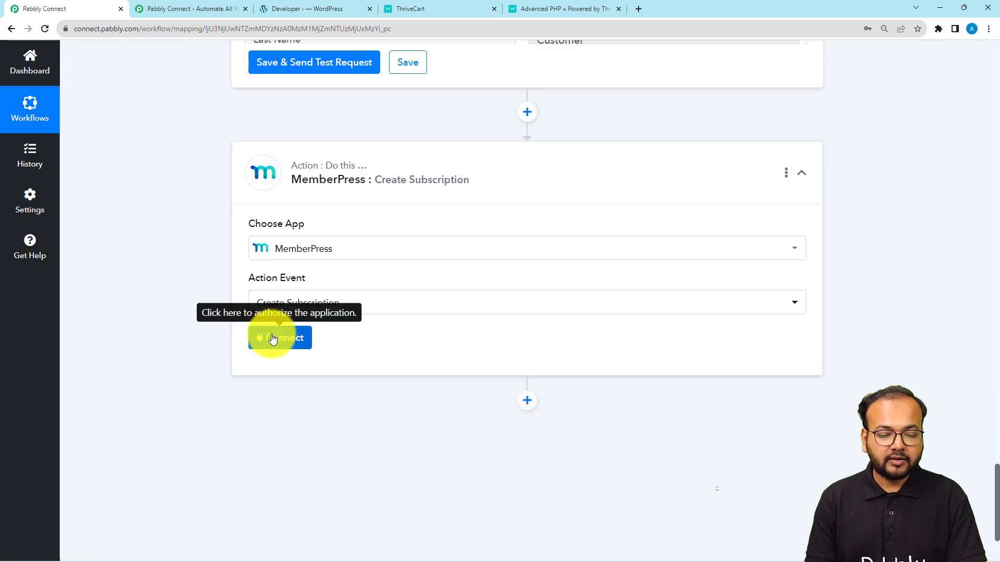
{"action": "left_click", "coordinate": [273, 338]}
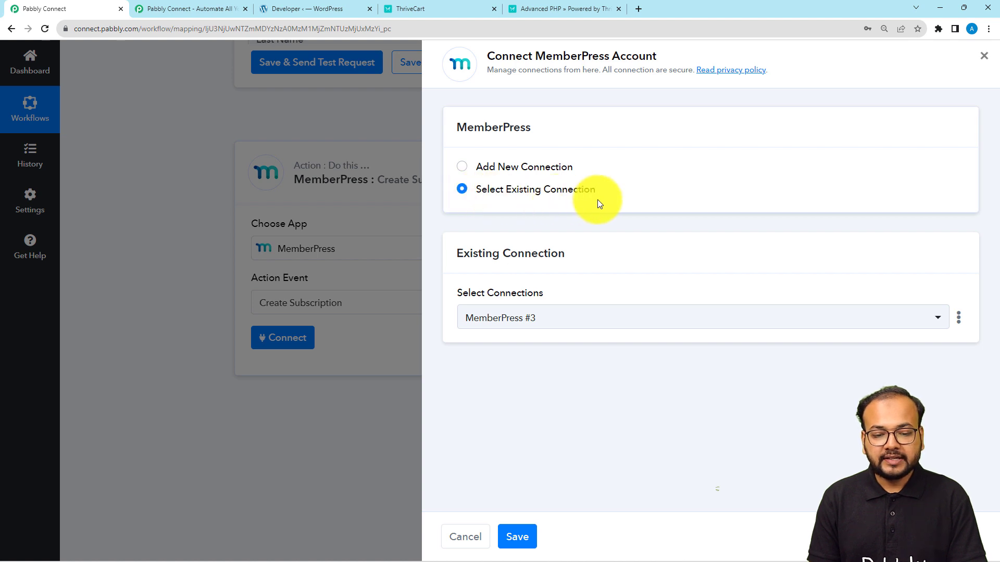
{"action": "left_click", "coordinate": [517, 539]}
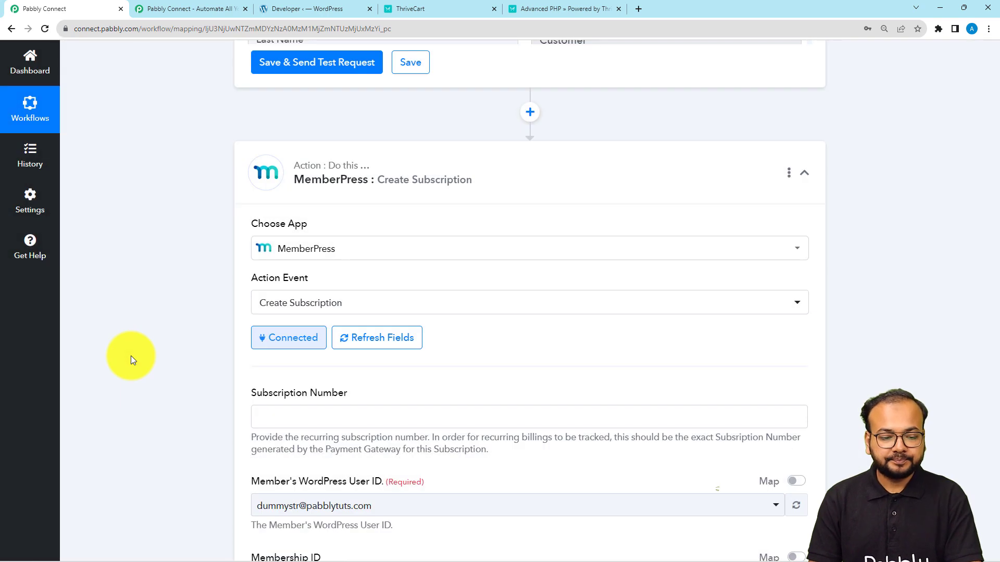
Step: Map Member's WordPress User ID to the Create Member step's Id (969)
{"action": "scroll", "coordinate": [128, 327], "scroll_direction": "down", "scroll_amount": 5}
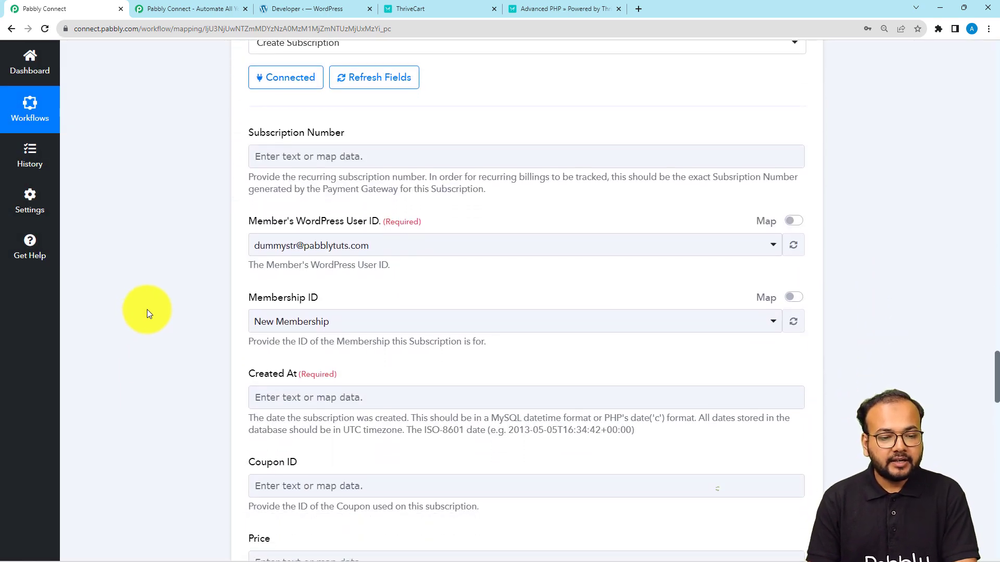
{"action": "scroll", "coordinate": [220, 185], "scroll_direction": "down", "scroll_amount": 1}
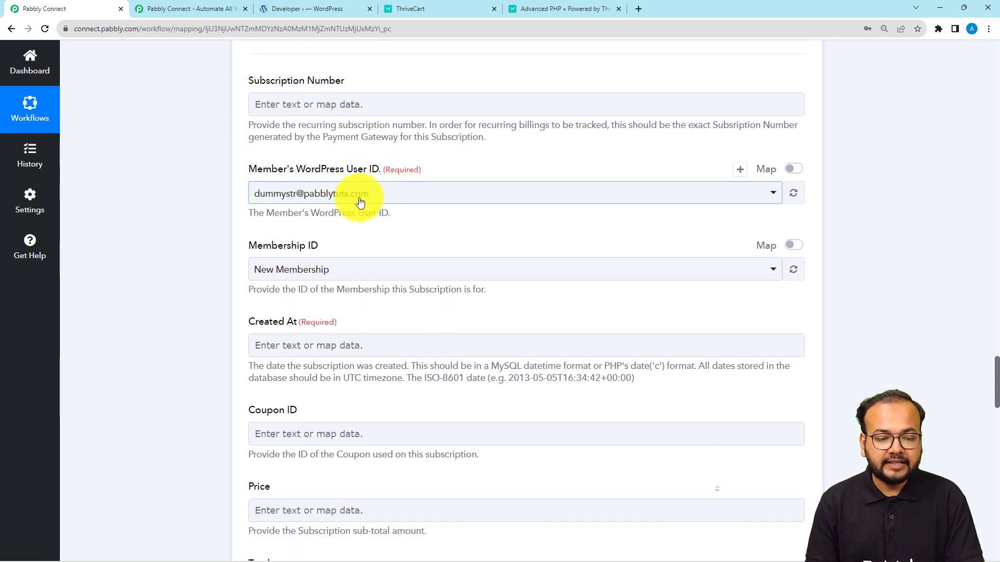
{"action": "scroll", "coordinate": [244, 230], "scroll_direction": "down", "scroll_amount": 1}
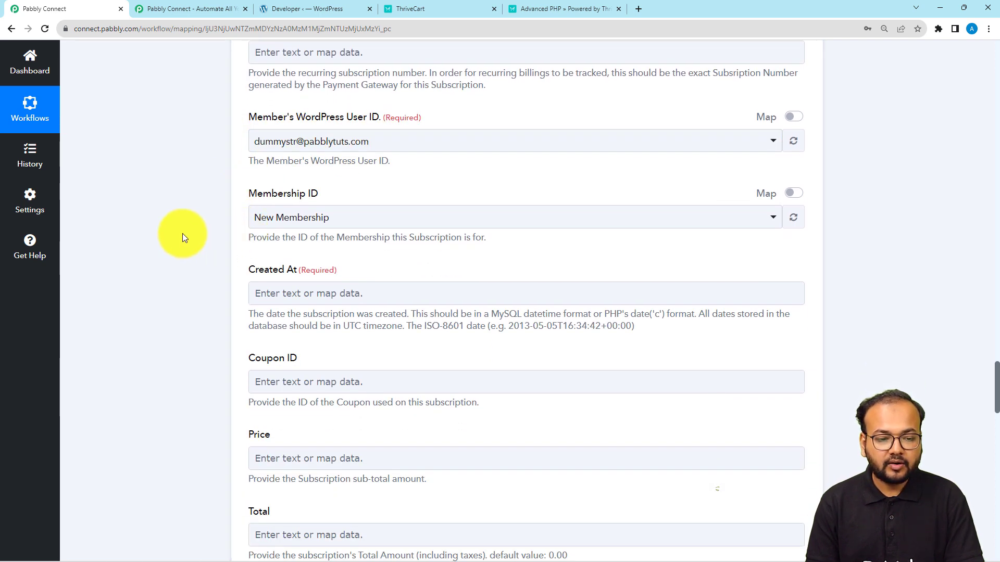
{"action": "scroll", "coordinate": [182, 238], "scroll_direction": "up", "scroll_amount": 1}
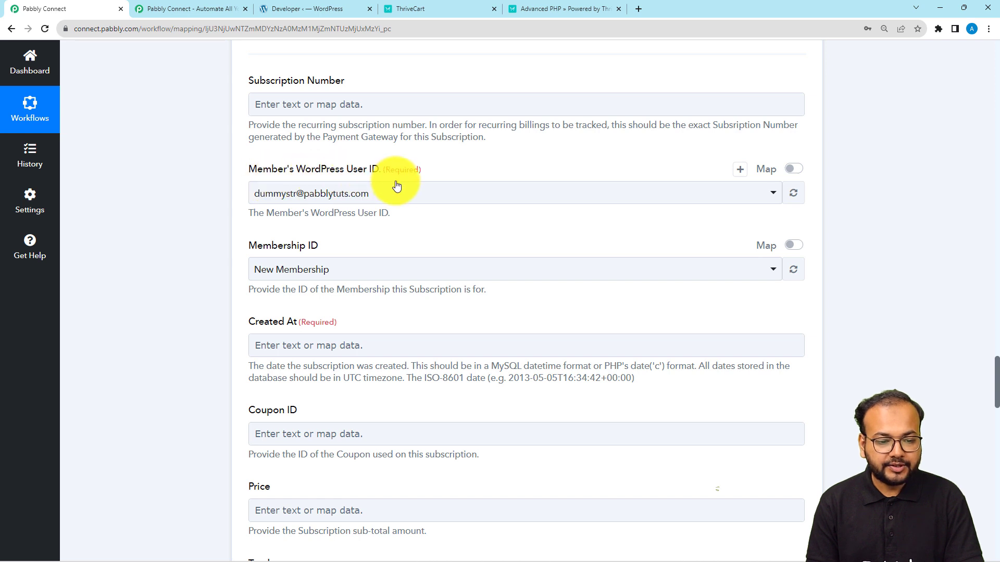
{"action": "left_click", "coordinate": [798, 175]}
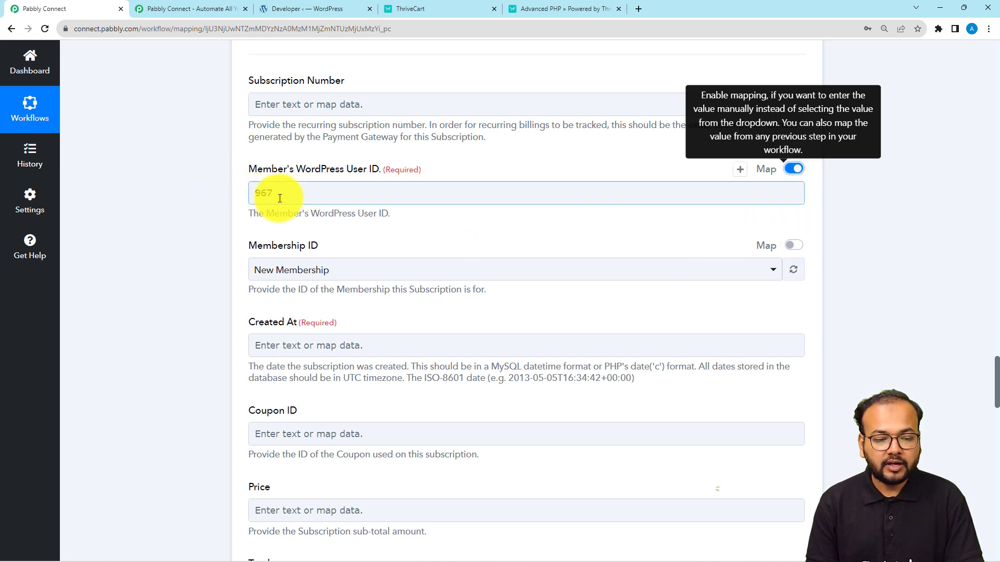
{"action": "scroll", "coordinate": [205, 245], "scroll_direction": "up", "scroll_amount": 6}
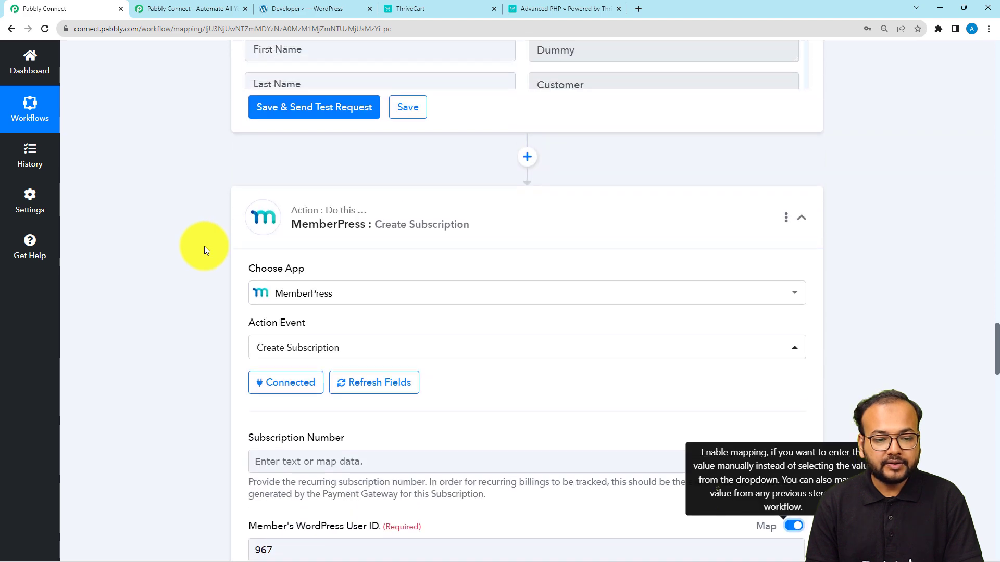
{"action": "scroll", "coordinate": [204, 245], "scroll_direction": "up", "scroll_amount": 5}
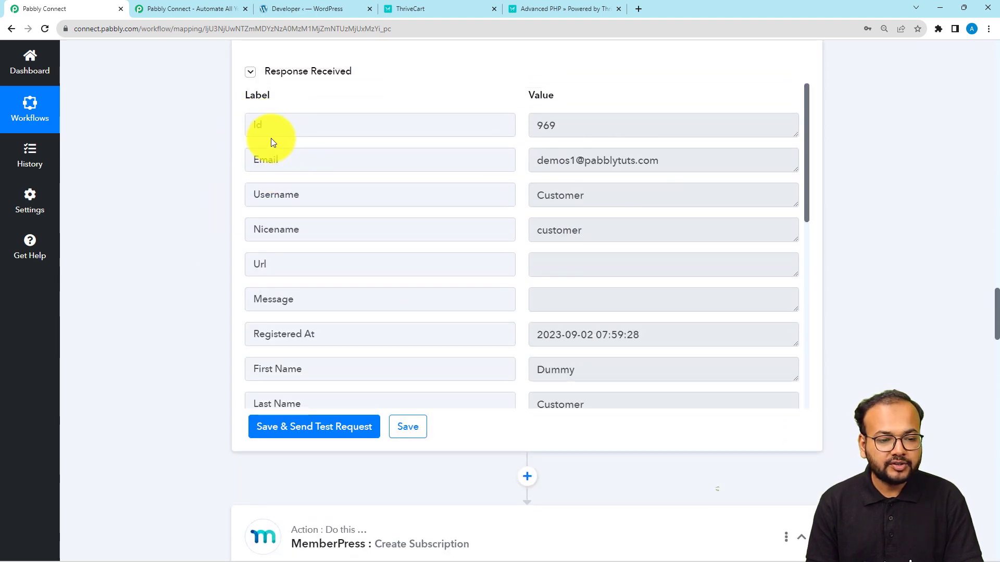
{"action": "scroll", "coordinate": [221, 208], "scroll_direction": "down", "scroll_amount": 10}
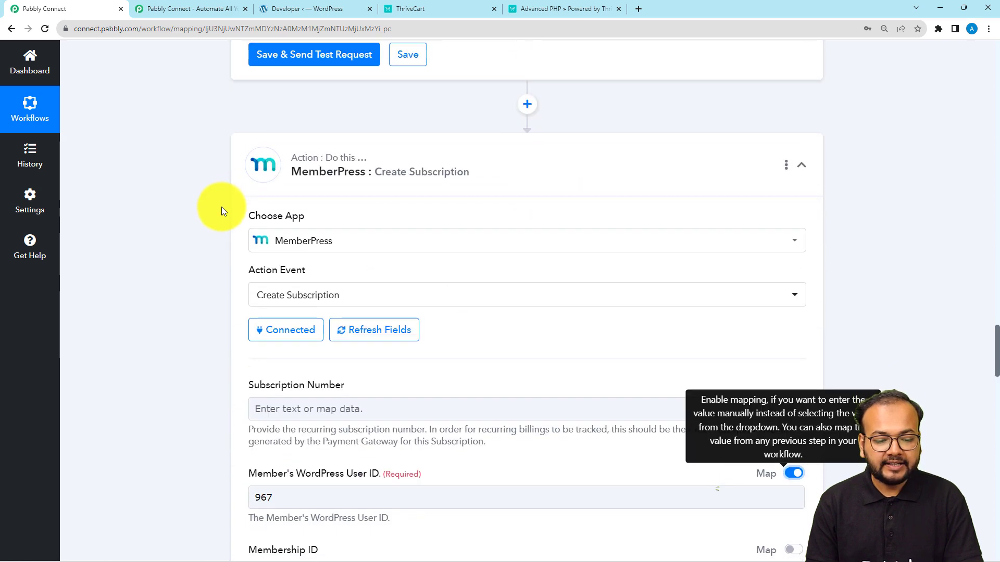
{"action": "left_click", "coordinate": [265, 243]}
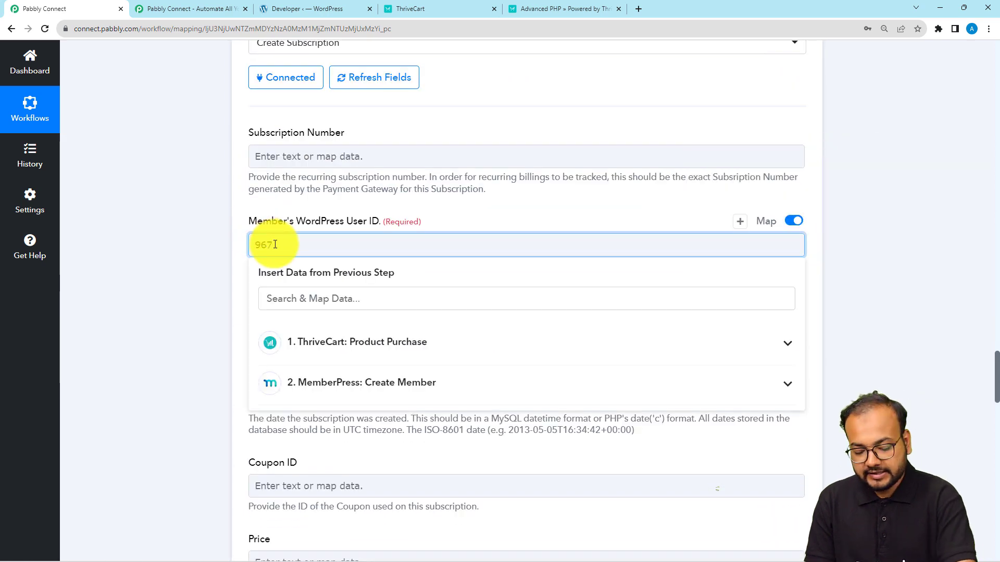
{"action": "scroll", "coordinate": [270, 351], "scroll_direction": "down", "scroll_amount": 2}
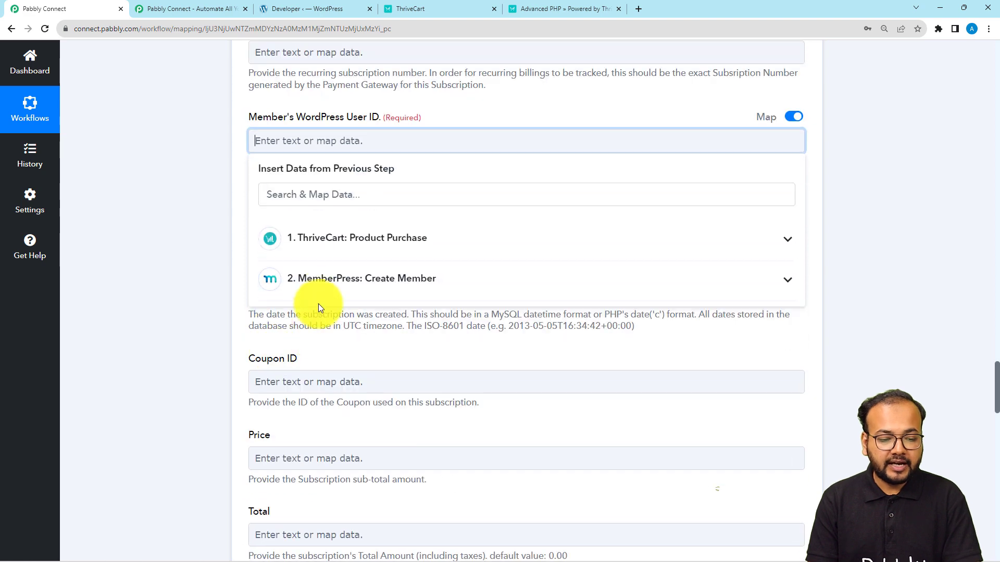
{"action": "left_click", "coordinate": [323, 281]}
{"action": "left_click", "coordinate": [290, 324]}
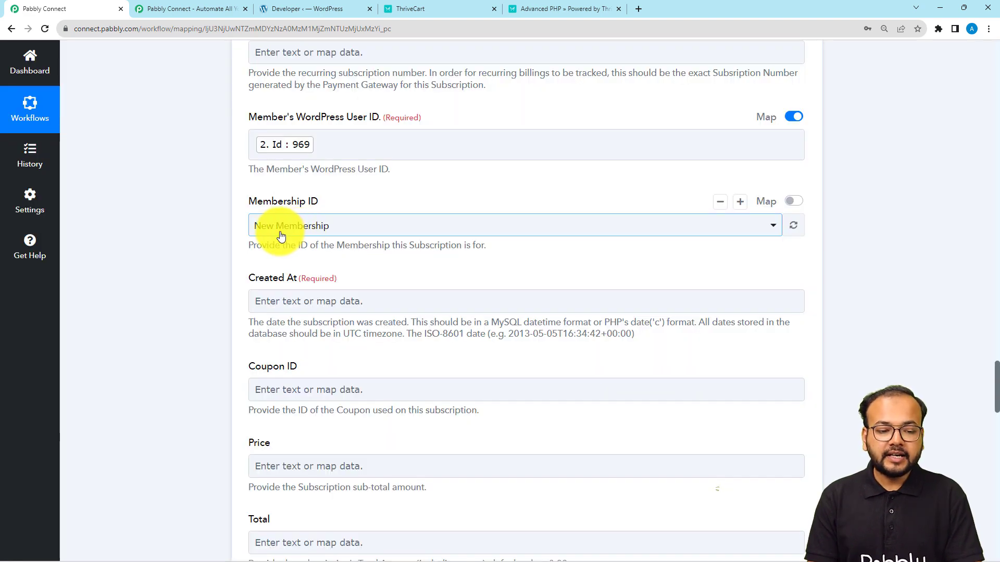
Step: Set the subscription's Membership ID to Lifetime Membership
{"action": "left_click", "coordinate": [322, 234]}
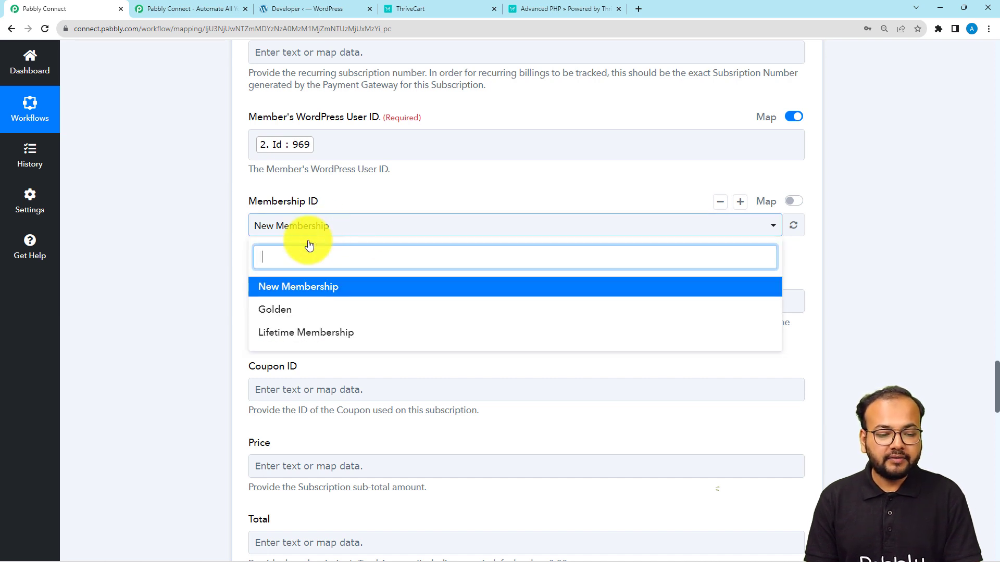
{"action": "left_click", "coordinate": [275, 340]}
{"action": "scroll", "coordinate": [186, 266], "scroll_direction": "down", "scroll_amount": 3}
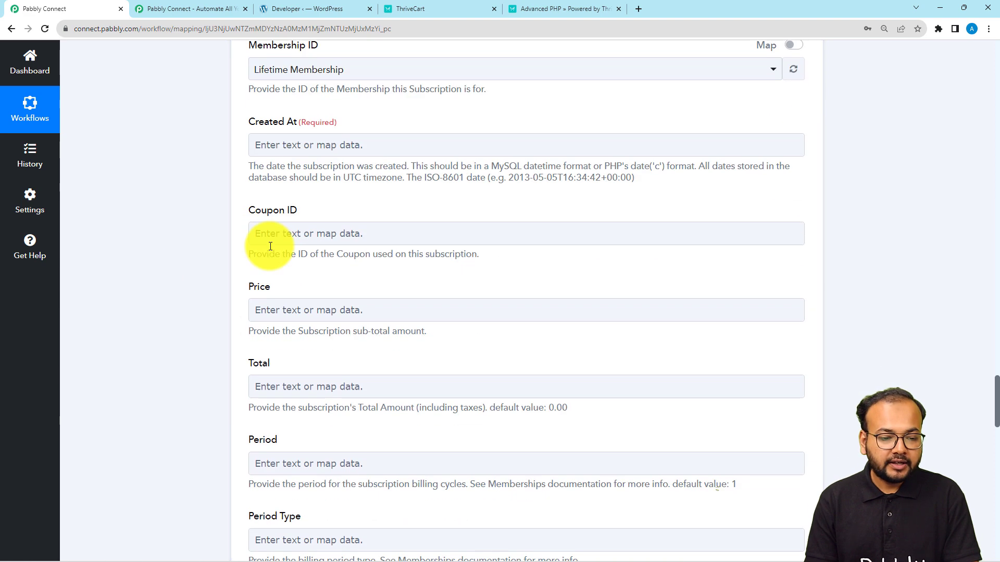
Step: Map ThriveCart's Order Date Iso8601 into the Created At field
{"action": "left_click", "coordinate": [290, 145]}
{"action": "left_click", "coordinate": [195, 164]}
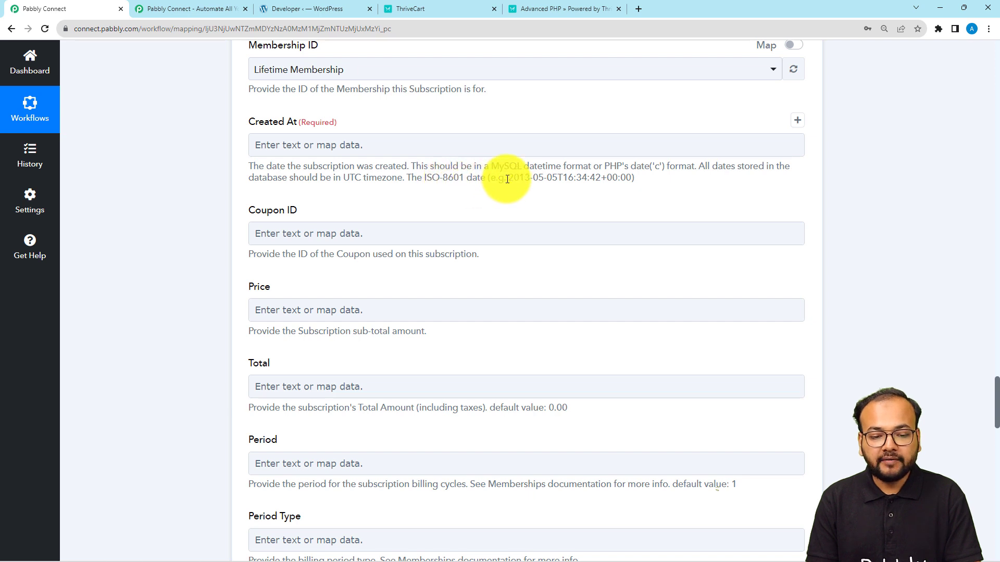
{"action": "left_click_drag", "start_coordinate": [514, 176], "coordinate": [572, 174]}
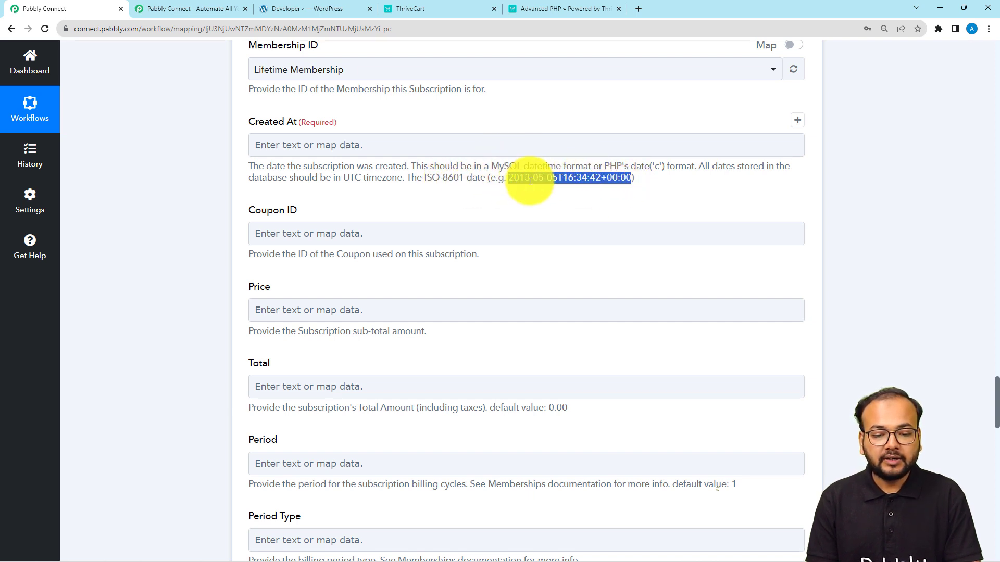
{"action": "left_click", "coordinate": [295, 150]}
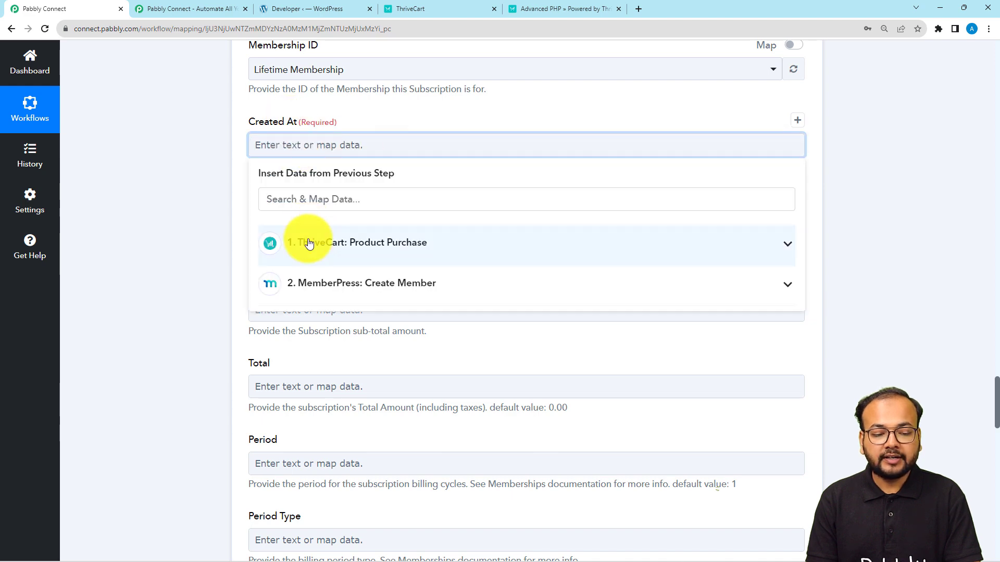
{"action": "left_click", "coordinate": [308, 243]}
{"action": "scroll", "coordinate": [365, 396], "scroll_direction": "down", "scroll_amount": 2}
{"action": "scroll", "coordinate": [376, 421], "scroll_direction": "down", "scroll_amount": 15}
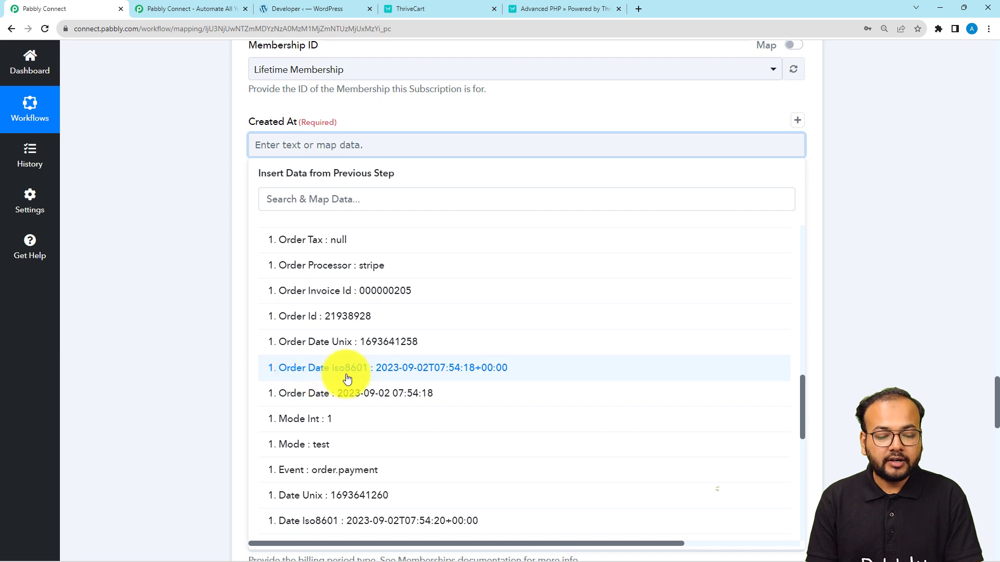
{"action": "left_click", "coordinate": [399, 370]}
{"action": "left_click", "coordinate": [218, 249]}
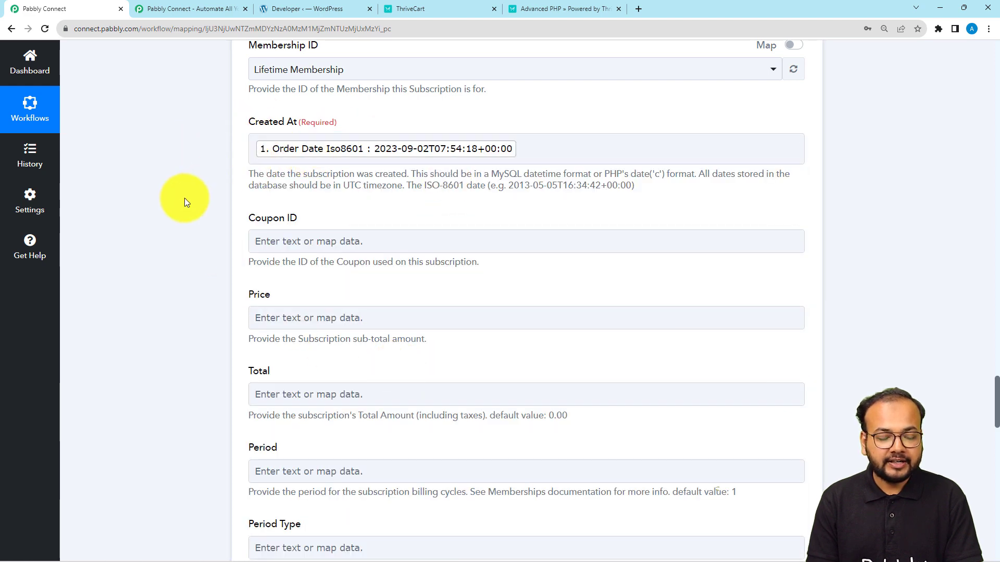
{"action": "scroll", "coordinate": [157, 231], "scroll_direction": "down", "scroll_amount": 3}
Step: Map ThriveCart's Order Total Str (1.00) into the Total field
{"action": "left_click", "coordinate": [268, 162]}
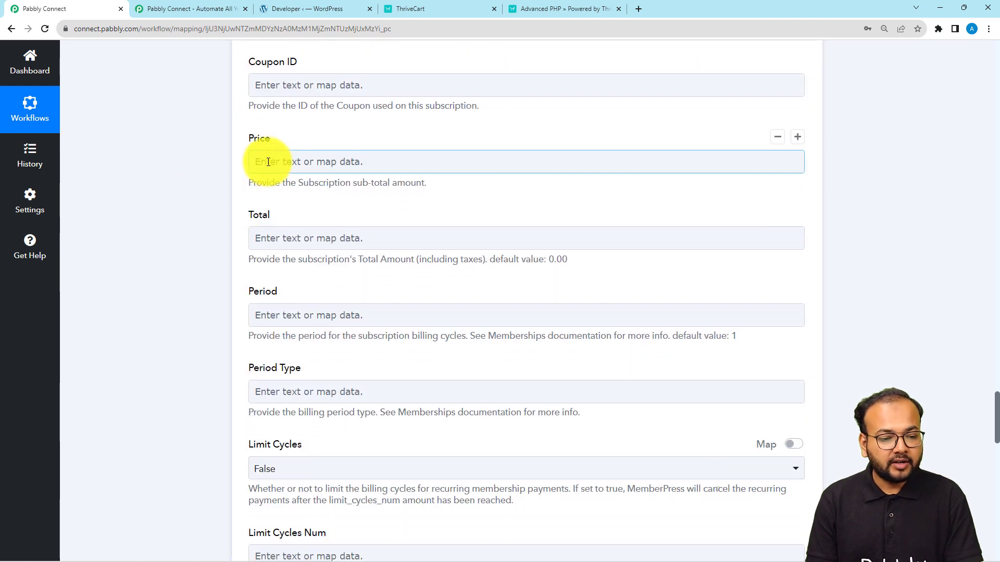
{"action": "left_click", "coordinate": [279, 235]}
{"action": "left_click", "coordinate": [323, 348]}
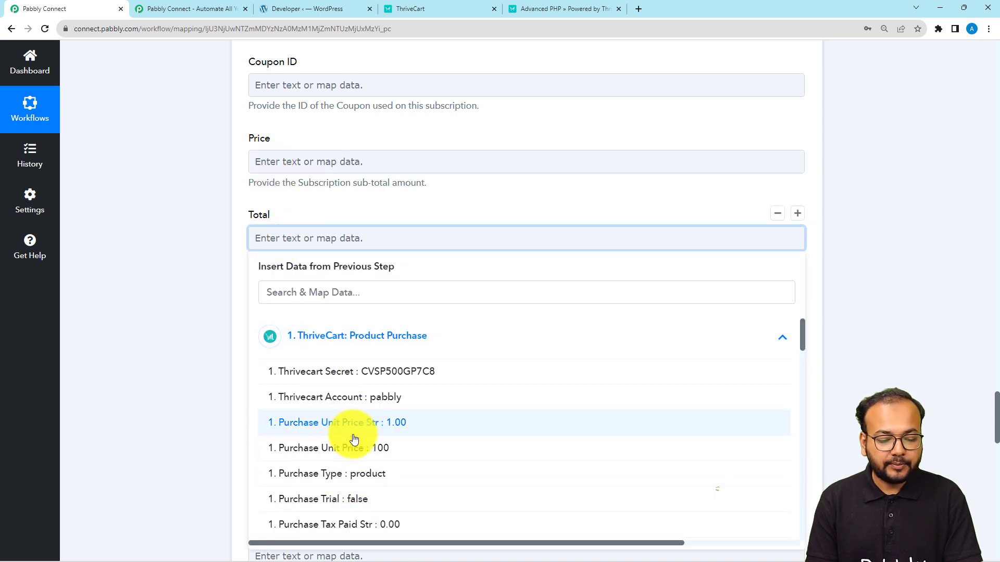
{"action": "scroll", "coordinate": [354, 440], "scroll_direction": "down", "scroll_amount": 4}
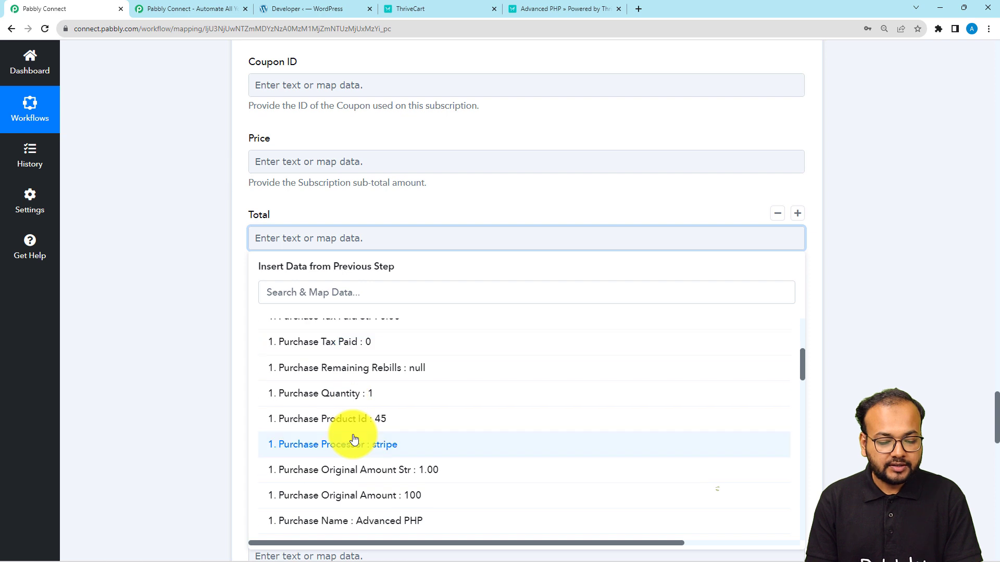
{"action": "scroll", "coordinate": [354, 440], "scroll_direction": "down", "scroll_amount": 2}
{"action": "scroll", "coordinate": [354, 440], "scroll_direction": "down", "scroll_amount": 1}
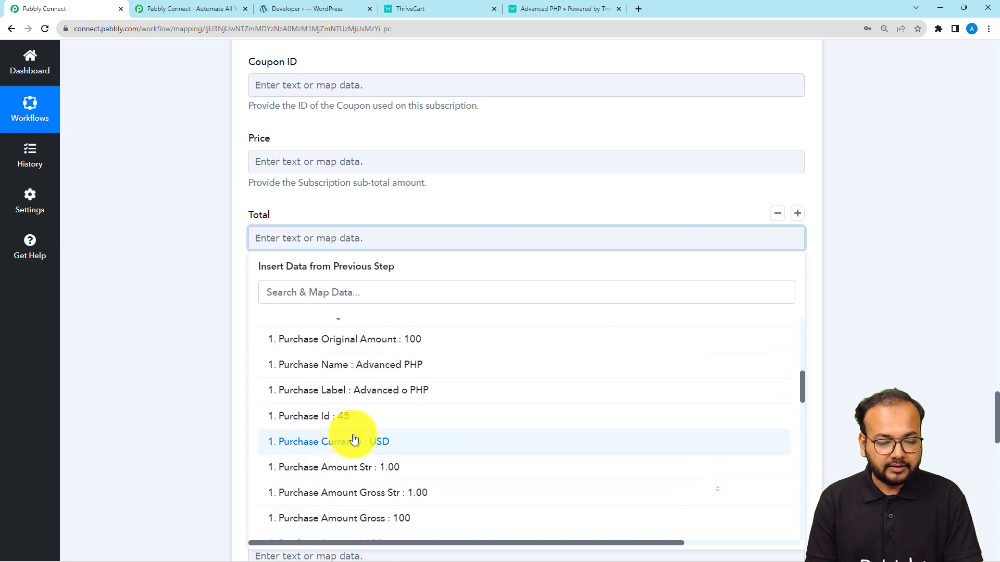
{"action": "left_click", "coordinate": [336, 287]}
{"action": "type", "text": "t"}
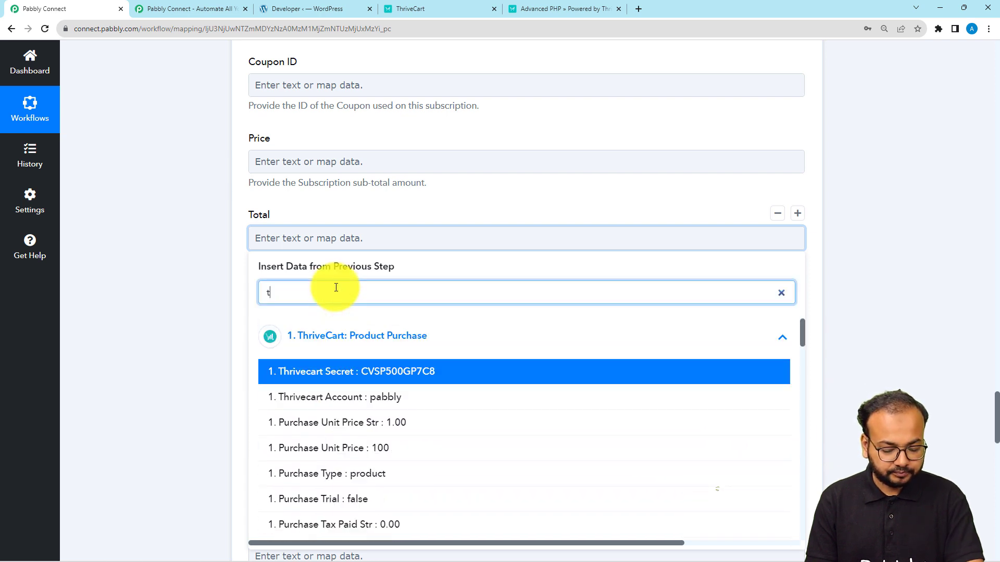
{"action": "type", "text": "o"}
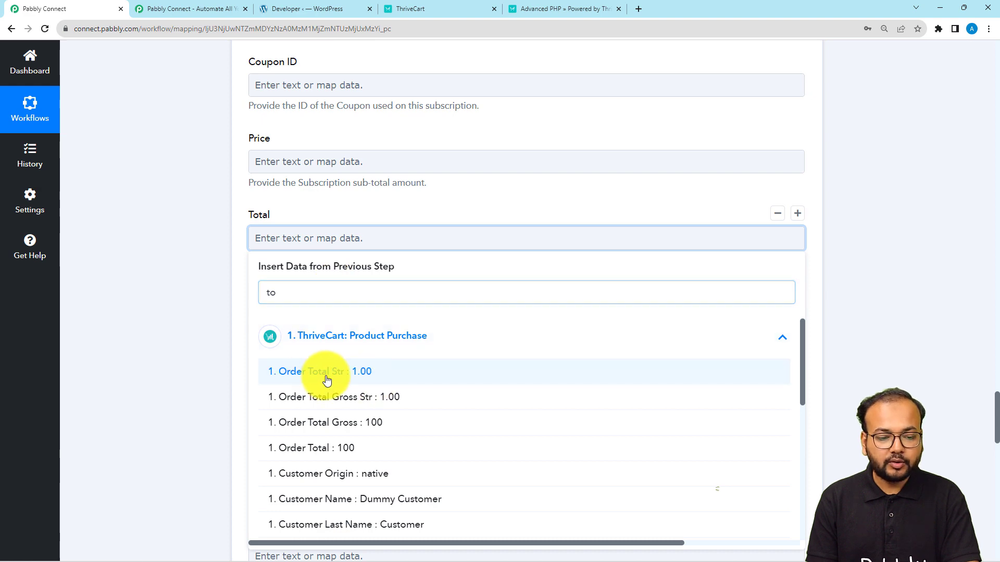
{"action": "left_click", "coordinate": [326, 381]}
{"action": "left_click", "coordinate": [196, 267]}
{"action": "scroll", "coordinate": [196, 267], "scroll_direction": "down", "scroll_amount": 3}
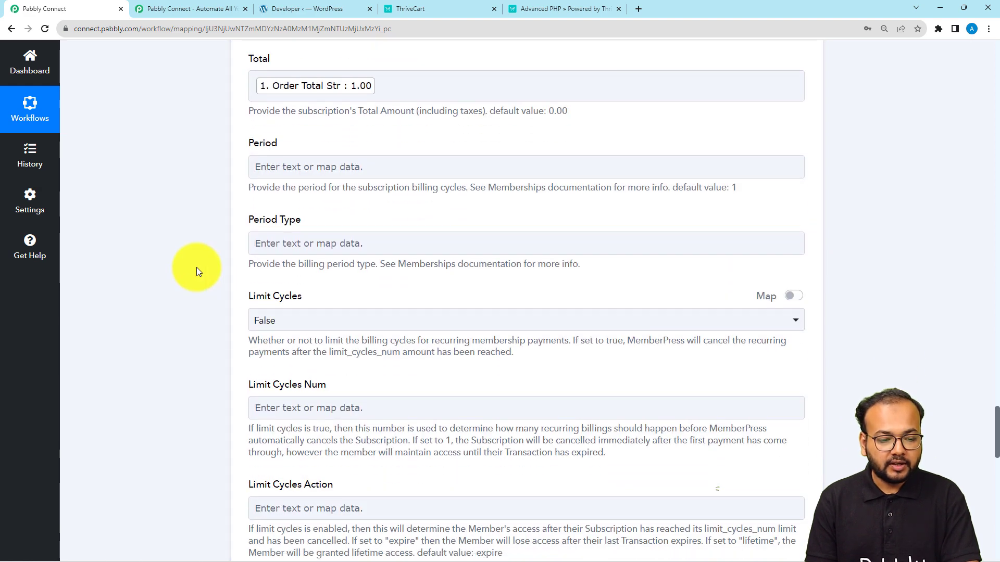
{"action": "scroll", "coordinate": [196, 268], "scroll_direction": "down", "scroll_amount": 7}
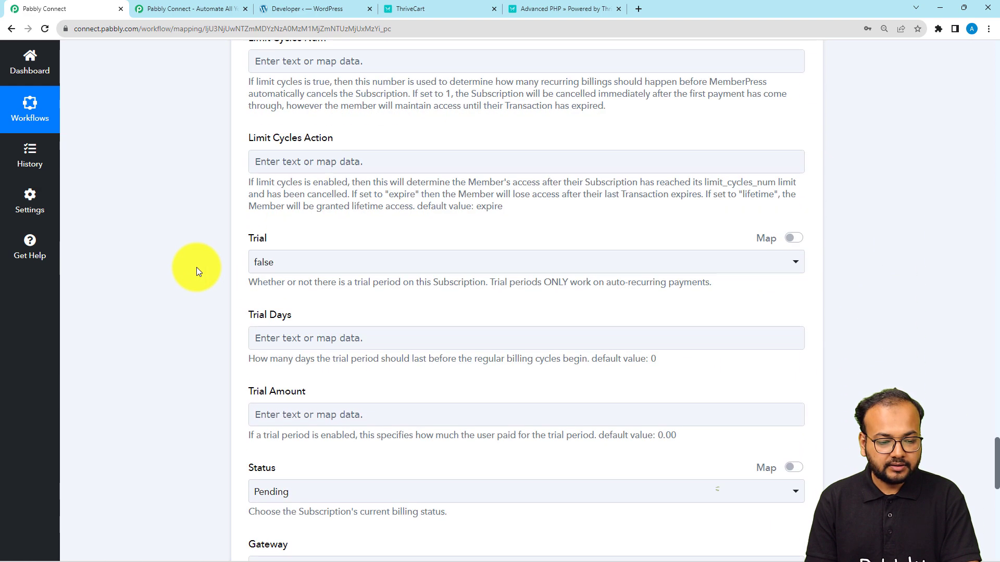
{"action": "scroll", "coordinate": [196, 267], "scroll_direction": "down", "scroll_amount": 5}
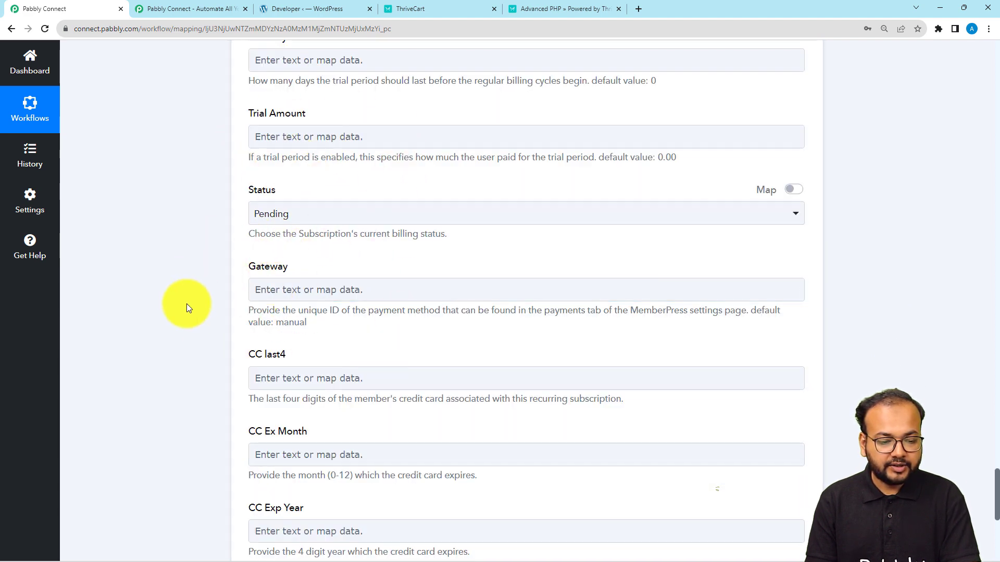
Step: Set the subscription Status to Active
{"action": "left_click", "coordinate": [281, 215]}
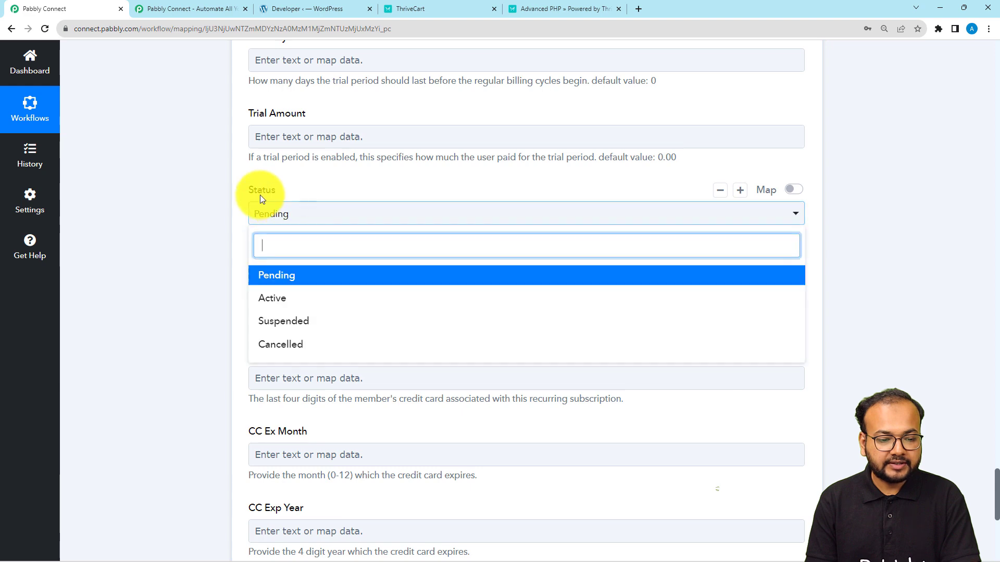
{"action": "left_click", "coordinate": [287, 301]}
{"action": "scroll", "coordinate": [201, 286], "scroll_direction": "down", "scroll_amount": 2}
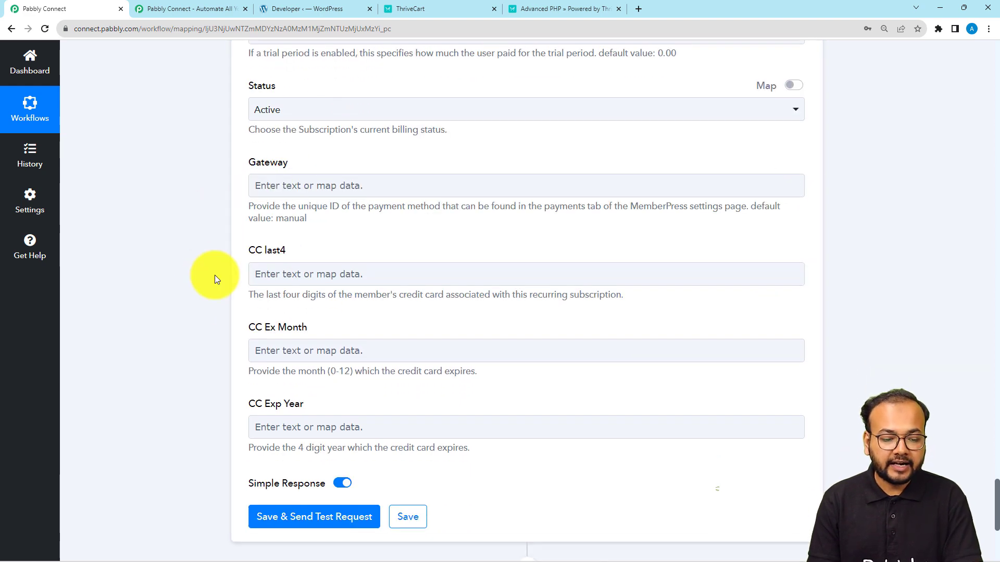
{"action": "scroll", "coordinate": [215, 277], "scroll_direction": "down", "scroll_amount": 5}
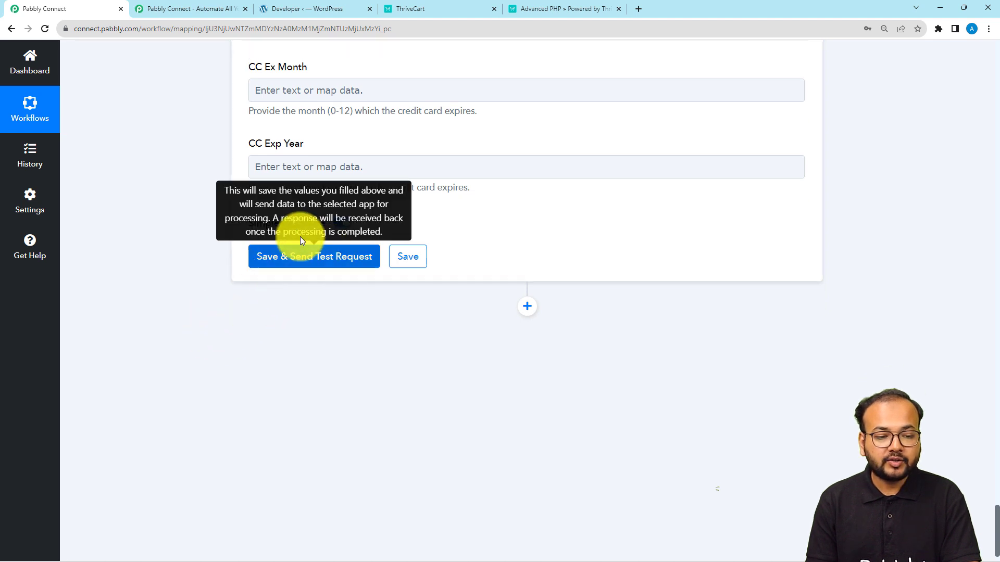
Step: Try the subscription test, then view MemberPress Subscriptions in WordPress (11 recurring) and return to Pabbly
{"action": "left_click", "coordinate": [284, 262]}
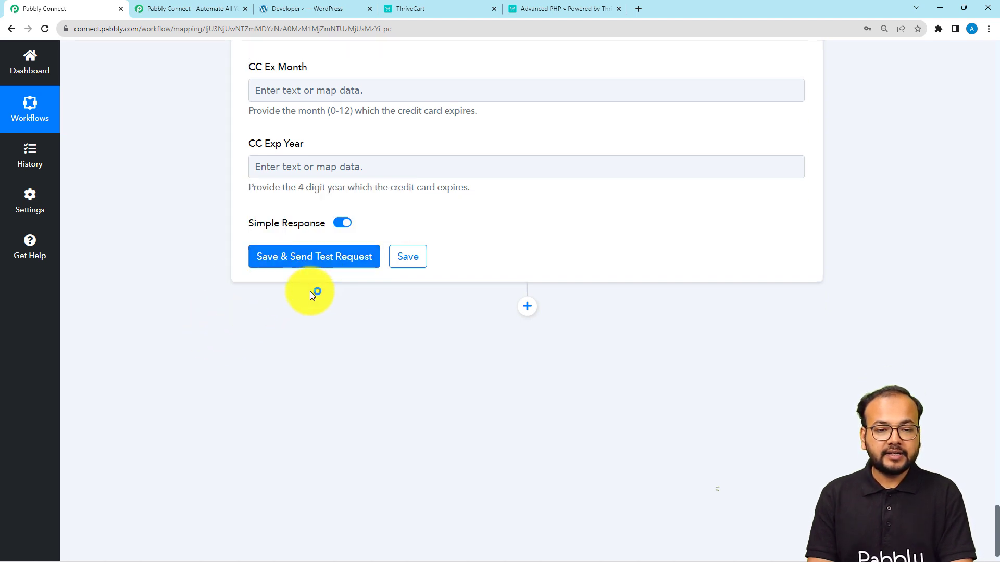
{"action": "left_click", "coordinate": [306, 8]}
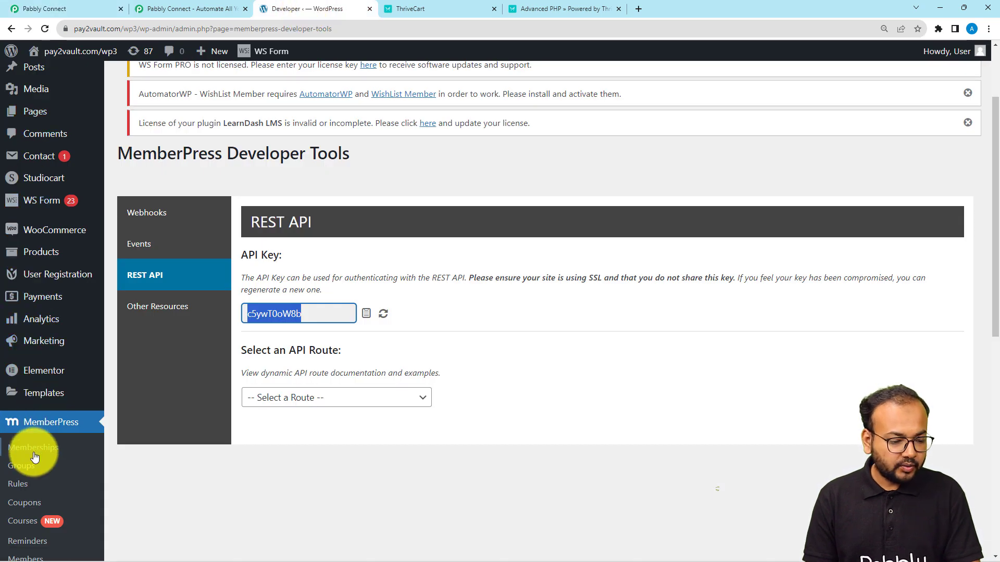
{"action": "scroll", "coordinate": [35, 457], "scroll_direction": "down", "scroll_amount": 2}
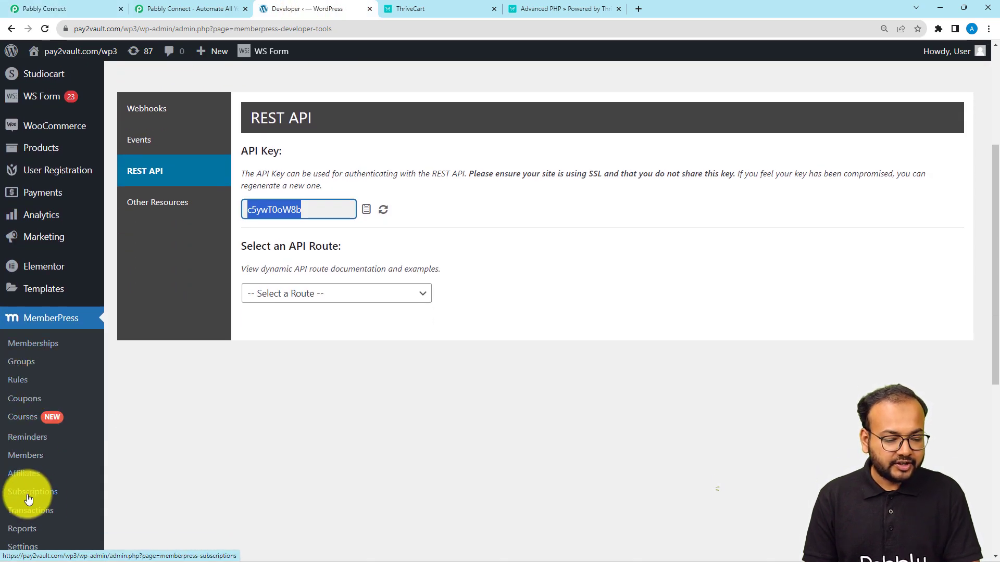
{"action": "left_click", "coordinate": [28, 495]}
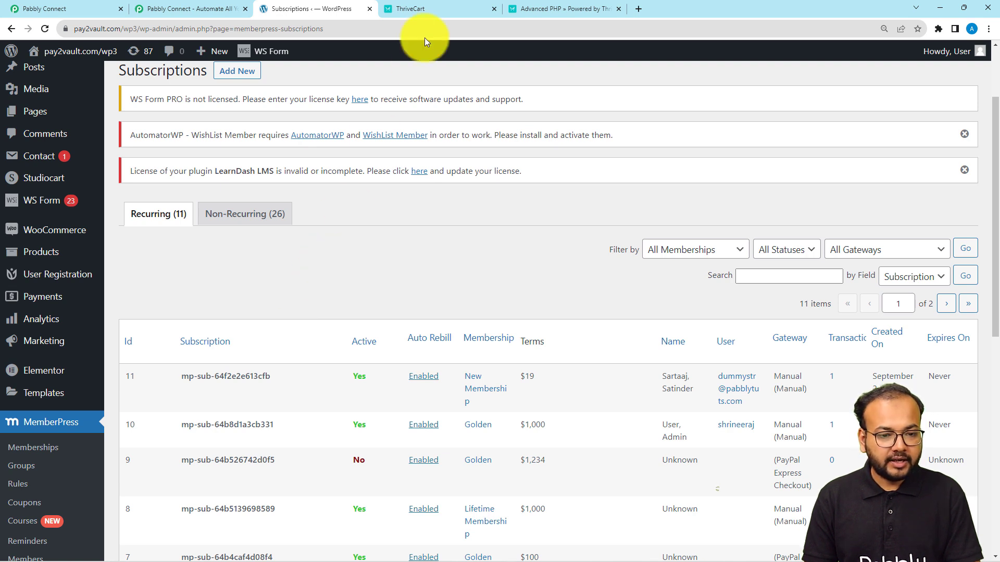
{"action": "left_click", "coordinate": [89, 9]}
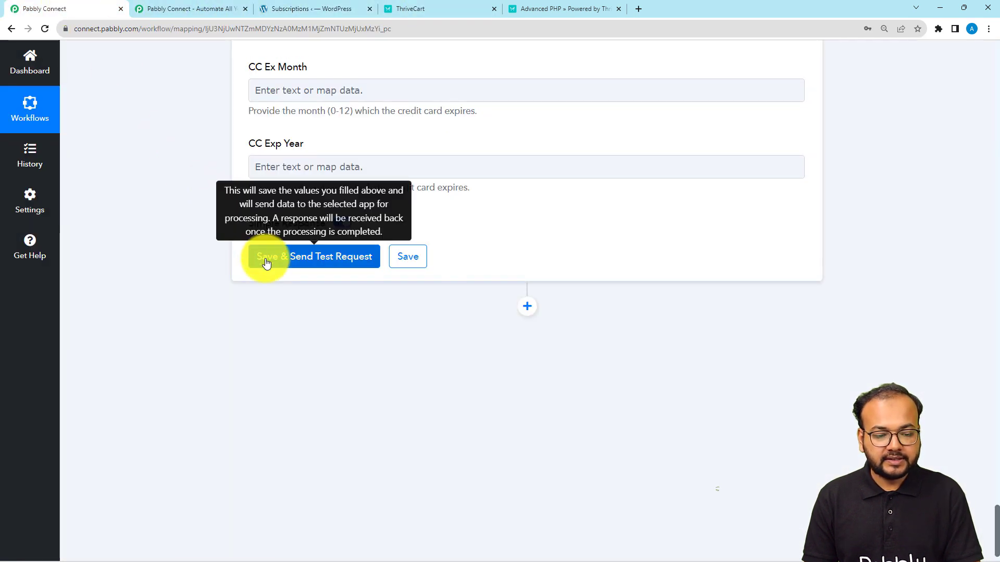
Step: Test the Create Subscription step and review its Lifetime Membership response before going back to WordPress
{"action": "left_click", "coordinate": [262, 256]}
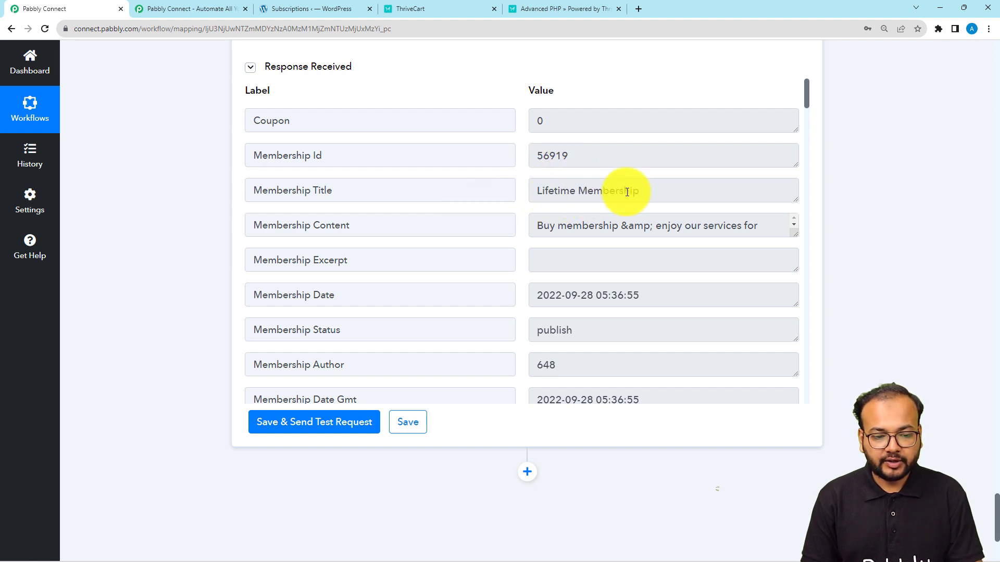
{"action": "scroll", "coordinate": [459, 227], "scroll_direction": "down", "scroll_amount": 3}
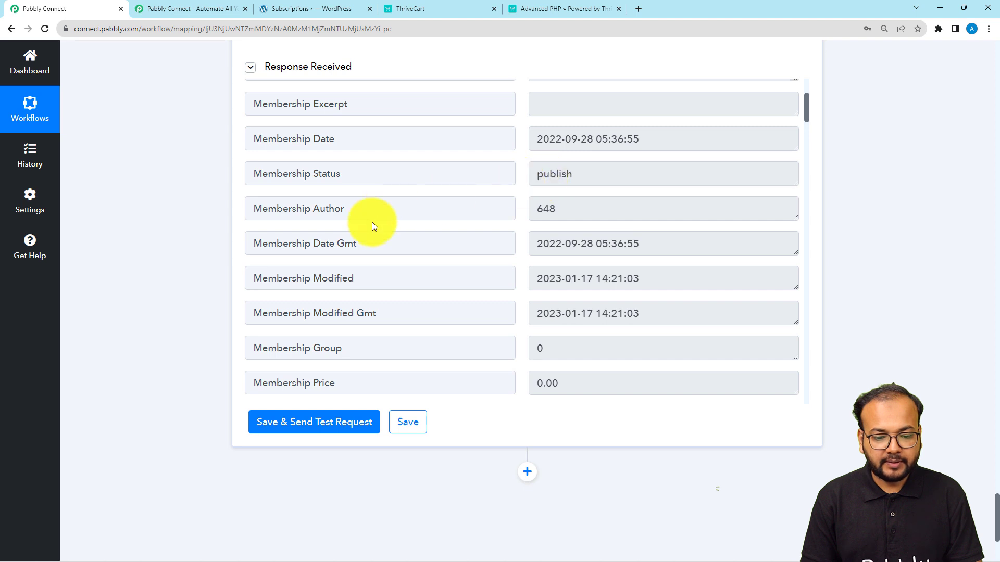
{"action": "scroll", "coordinate": [373, 225], "scroll_direction": "down", "scroll_amount": 6}
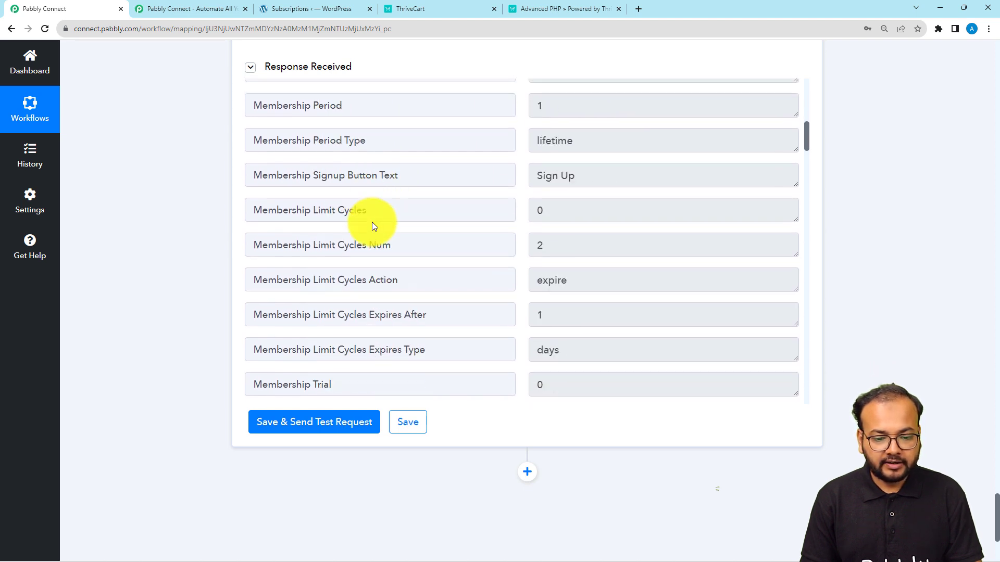
{"action": "scroll", "coordinate": [372, 222], "scroll_direction": "down", "scroll_amount": 5}
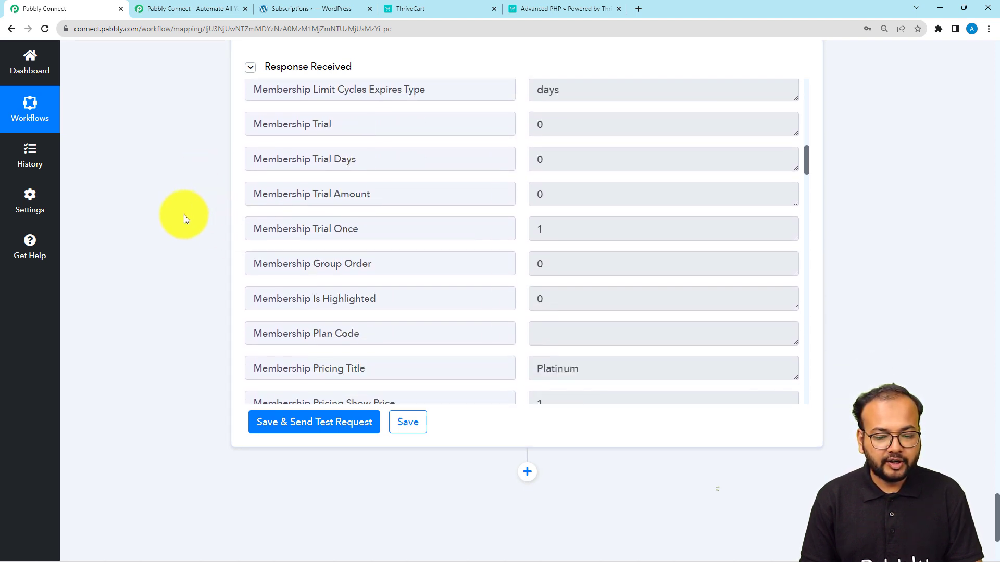
{"action": "scroll", "coordinate": [263, 217], "scroll_direction": "down", "scroll_amount": 4}
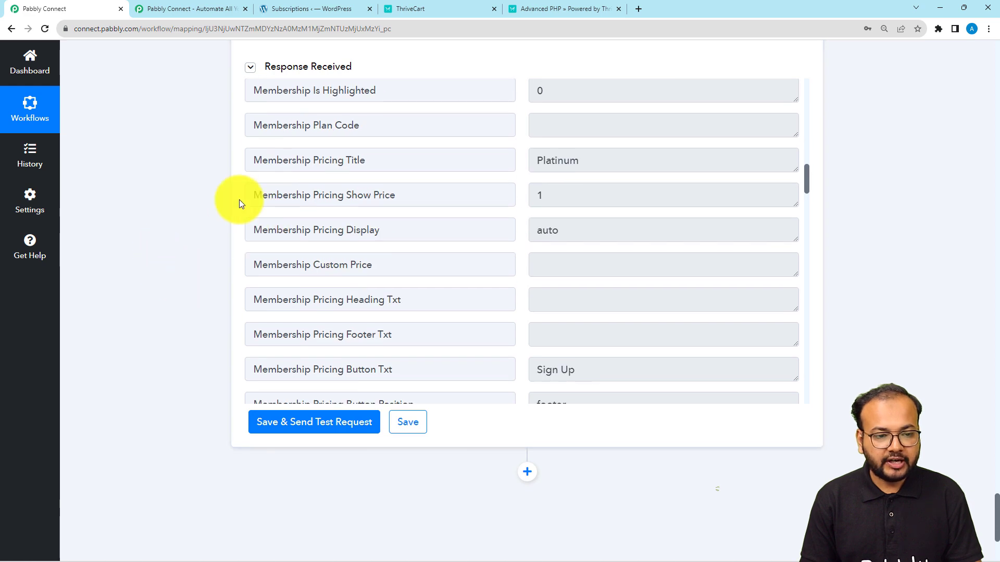
{"action": "left_click", "coordinate": [346, 8]}
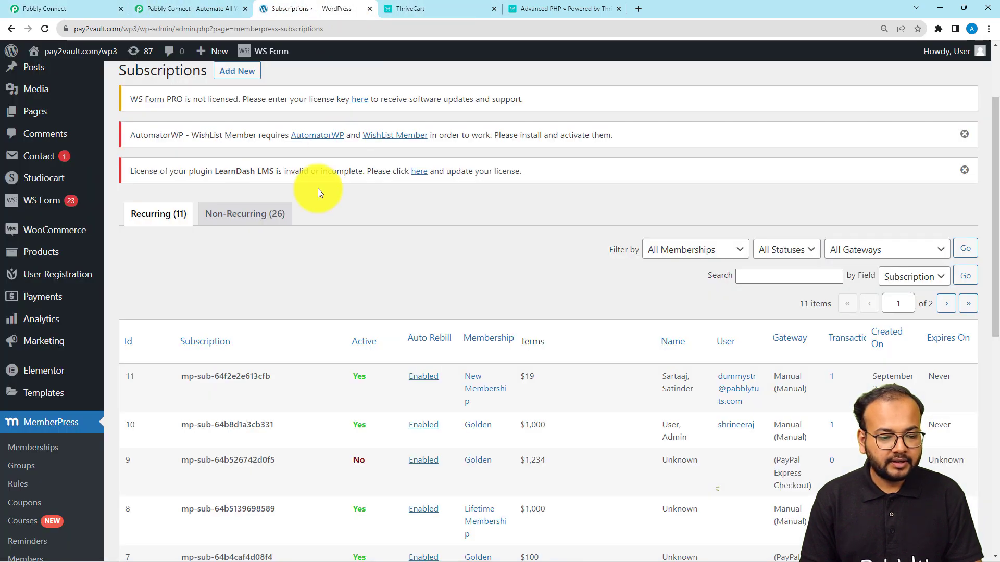
Step: Reload the Subscriptions list to find the new $1 Lifetime Membership subscription as row 12
{"action": "left_click", "coordinate": [45, 29]}
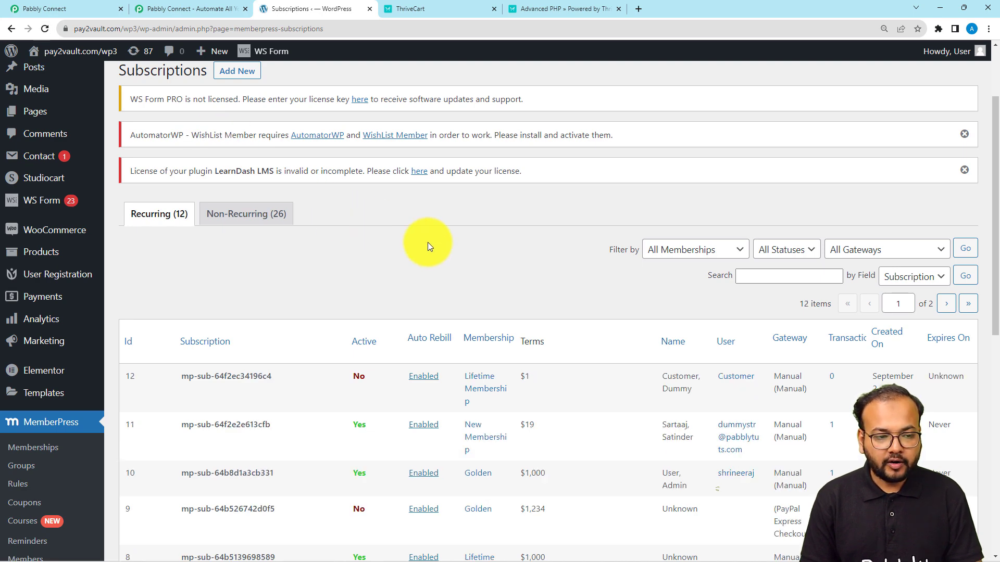
{"action": "scroll", "coordinate": [427, 242], "scroll_direction": "down", "scroll_amount": 2}
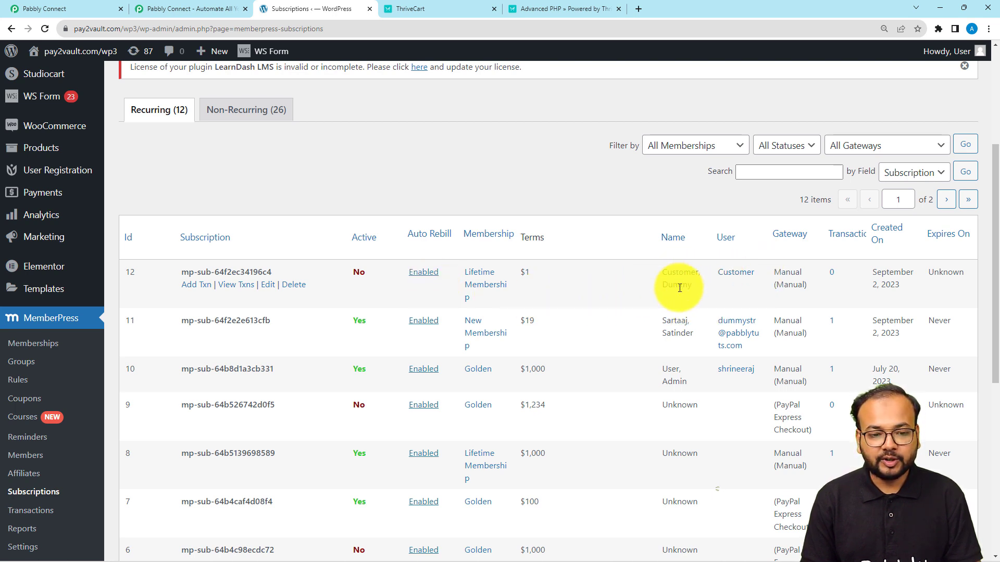
Step: Scroll back up through the Pabbly Connect workflow steps
{"action": "left_click", "coordinate": [83, 5]}
{"action": "scroll", "coordinate": [126, 203], "scroll_direction": "up", "scroll_amount": 15}
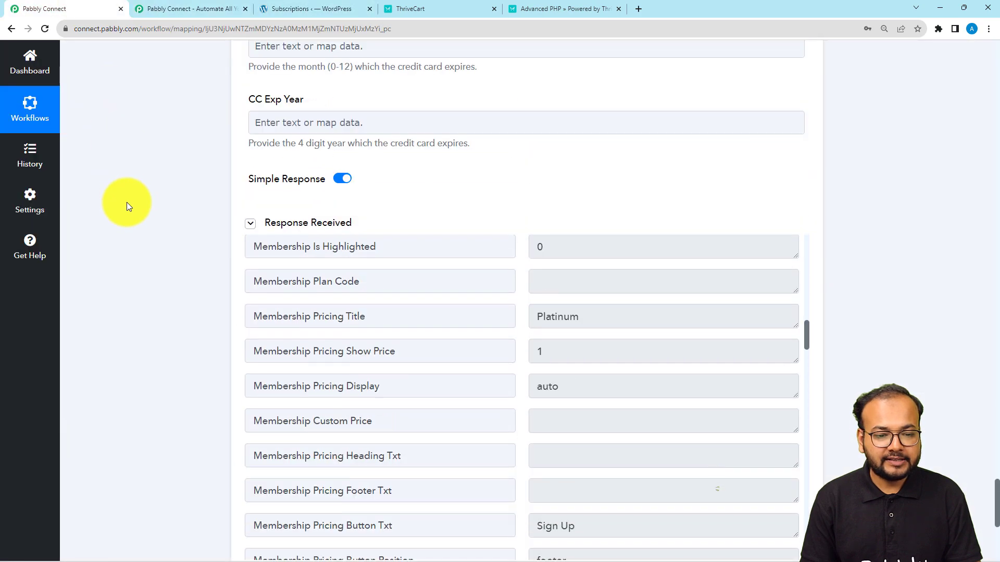
{"action": "scroll", "coordinate": [126, 202], "scroll_direction": "up", "scroll_amount": 20}
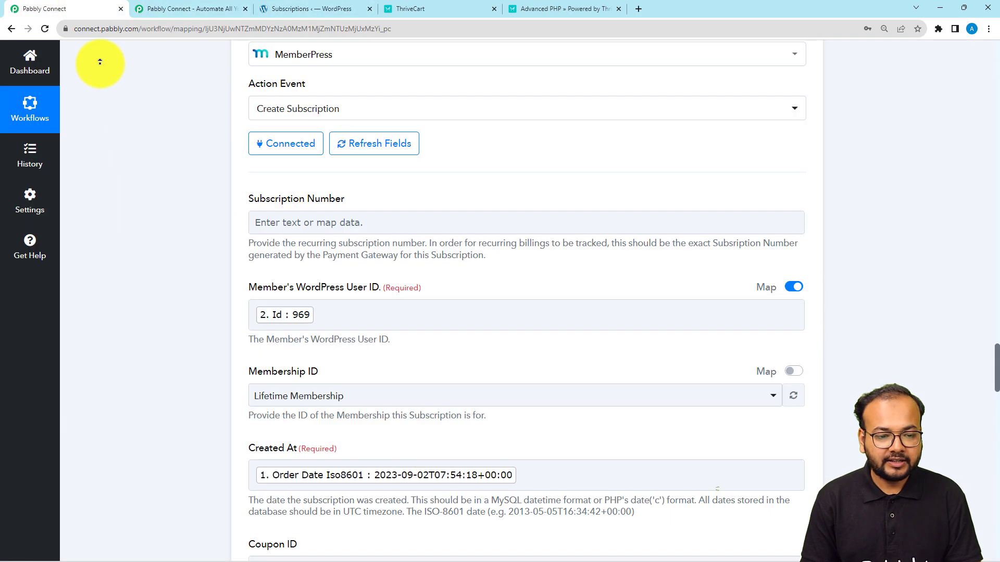
{"action": "scroll", "coordinate": [123, 123], "scroll_direction": "down", "scroll_amount": 15}
{"action": "scroll", "coordinate": [127, 175], "scroll_direction": "up", "scroll_amount": 3}
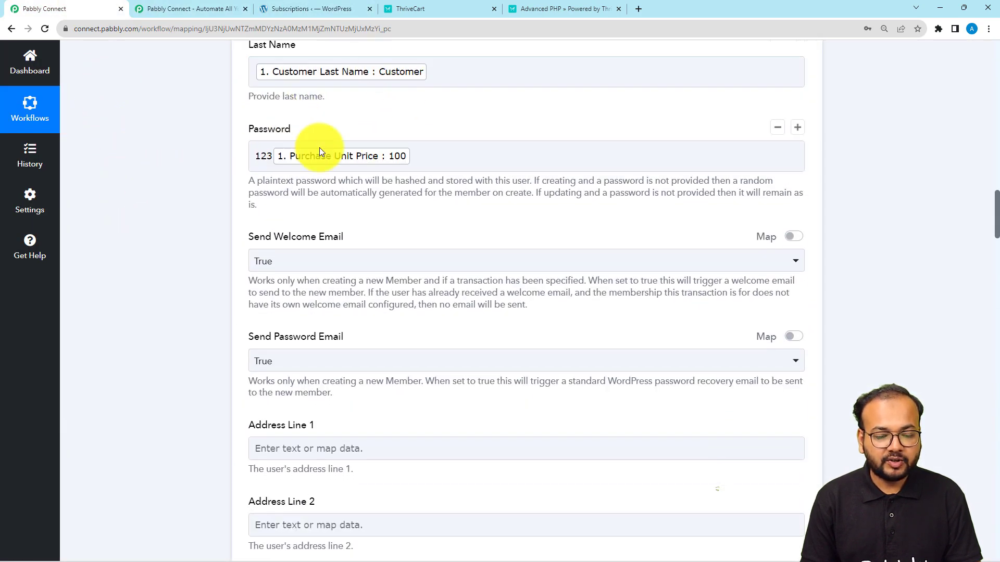
{"action": "scroll", "coordinate": [287, 175], "scroll_direction": "up", "scroll_amount": 2}
{"action": "scroll", "coordinate": [252, 160], "scroll_direction": "up", "scroll_amount": 3}
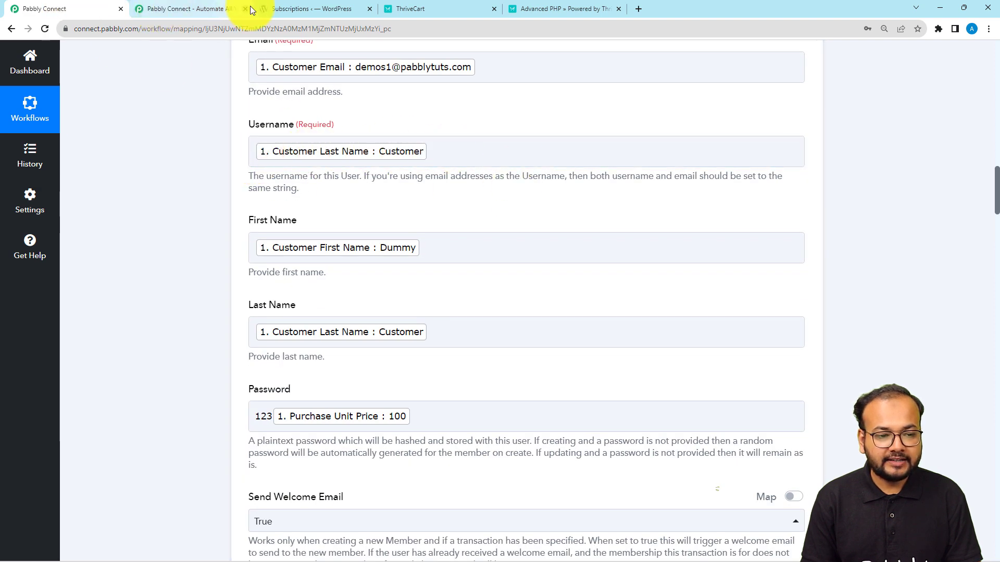
Step: Confirm WordPress lists the $1 Lifetime Membership subscription as inactive, then scroll to the workflow's end
{"action": "left_click", "coordinate": [273, 8]}
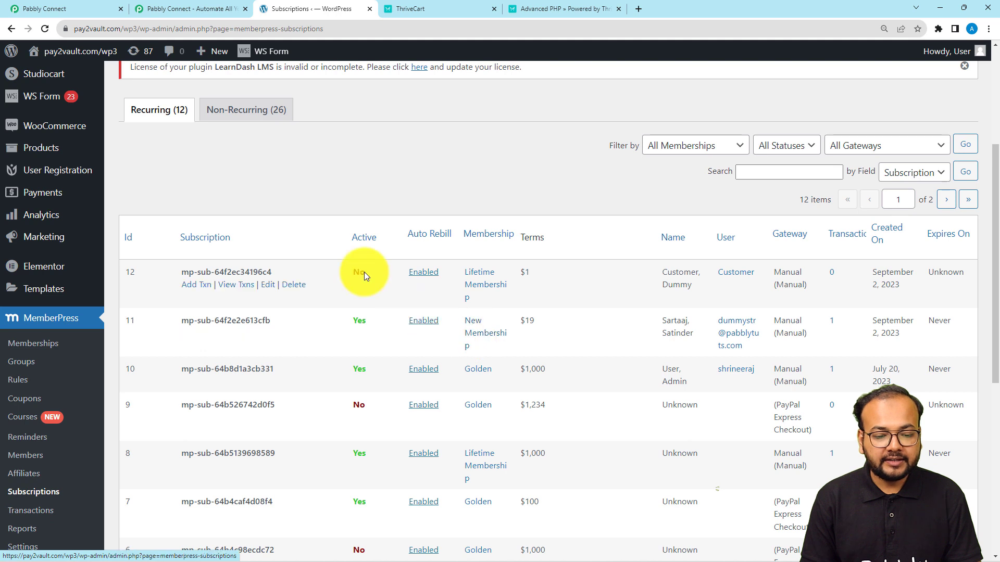
{"action": "mouse_move", "coordinate": [354, 280]}
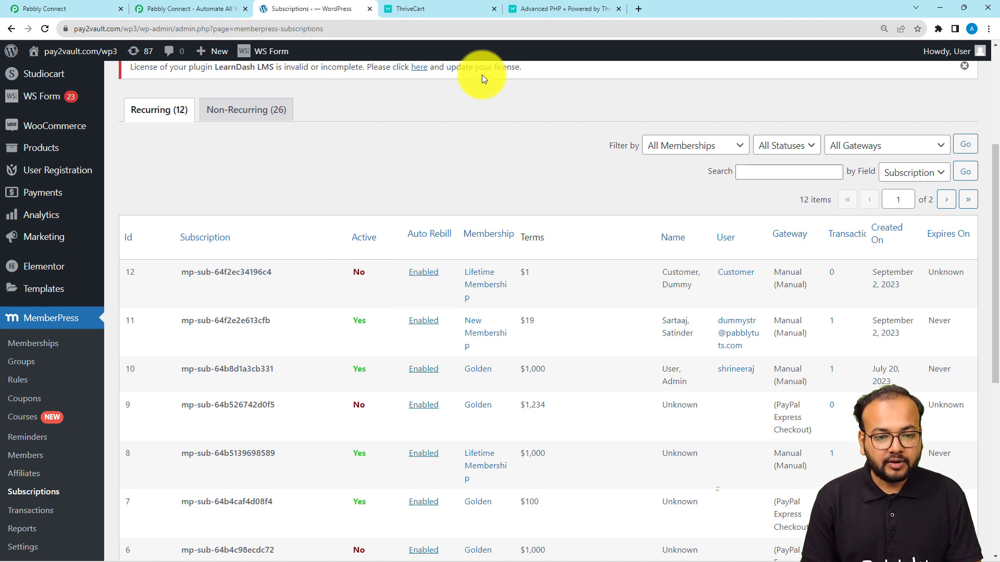
{"action": "left_click", "coordinate": [107, 13]}
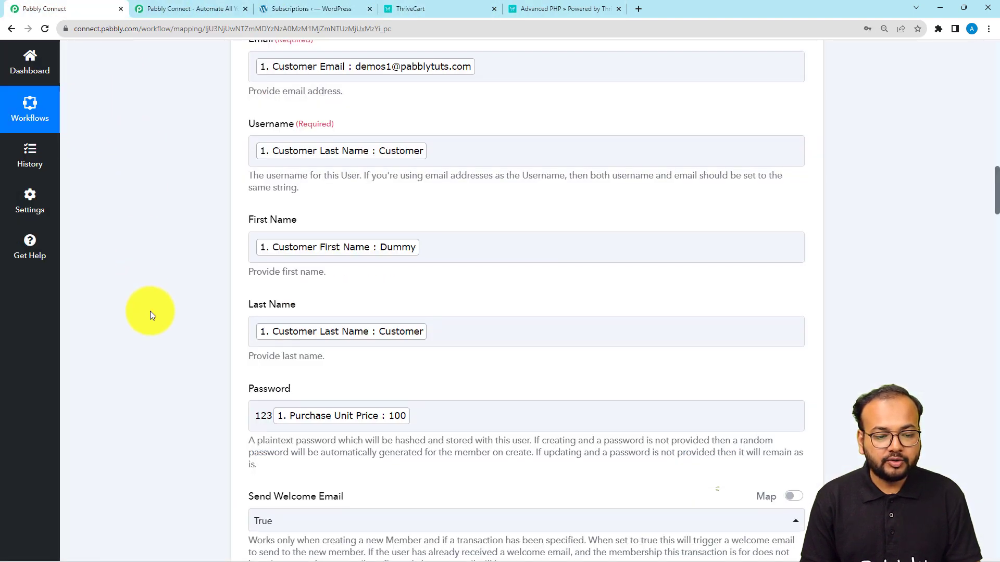
{"action": "scroll", "coordinate": [150, 311], "scroll_direction": "down", "scroll_amount": 10}
{"action": "scroll", "coordinate": [158, 525], "scroll_direction": "down", "scroll_amount": 15}
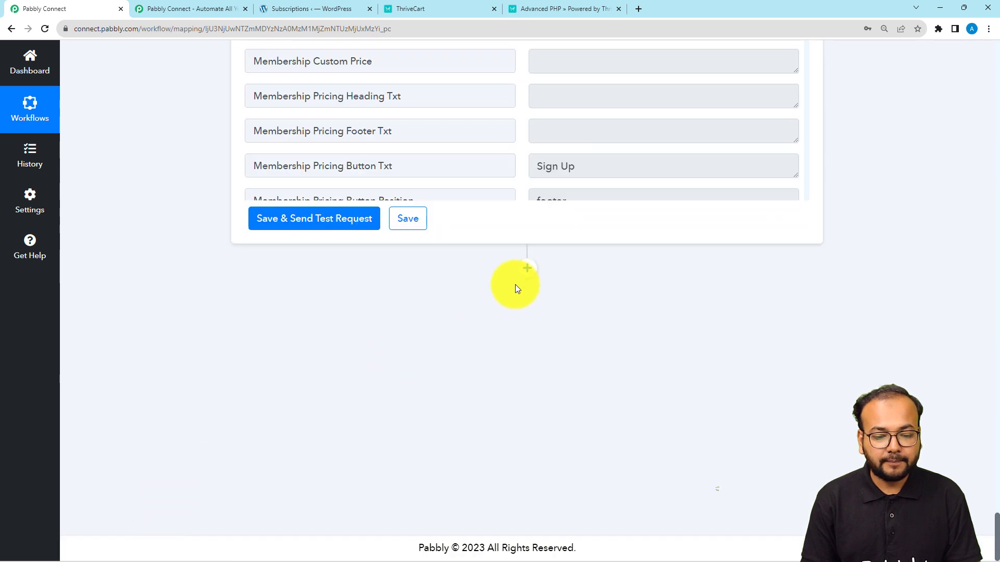
Step: Add a MemberPress action step with Create Transaction as its event and begin connecting the account
{"action": "left_click", "coordinate": [527, 268]}
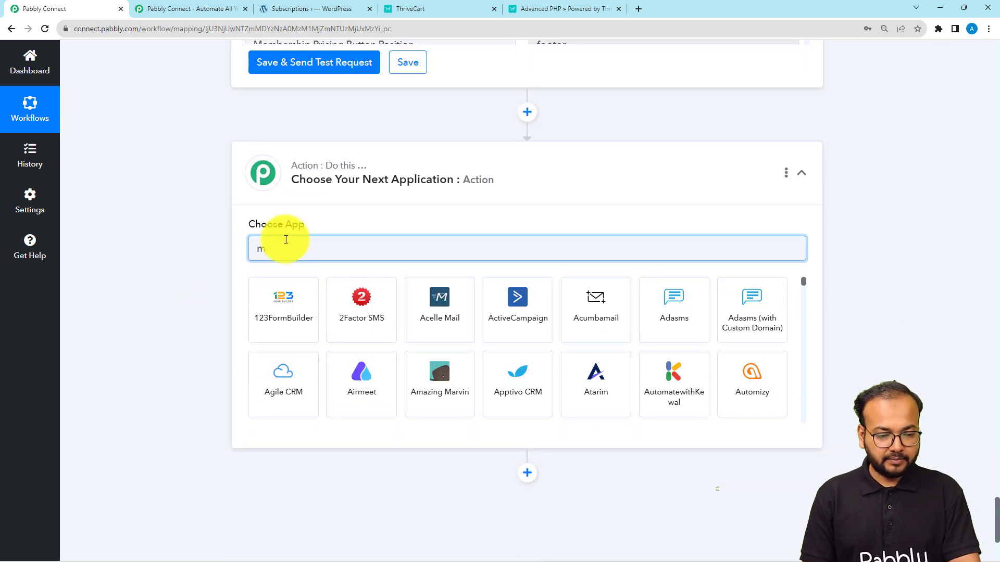
{"action": "type", "text": "em"}
{"action": "left_click", "coordinate": [284, 305]}
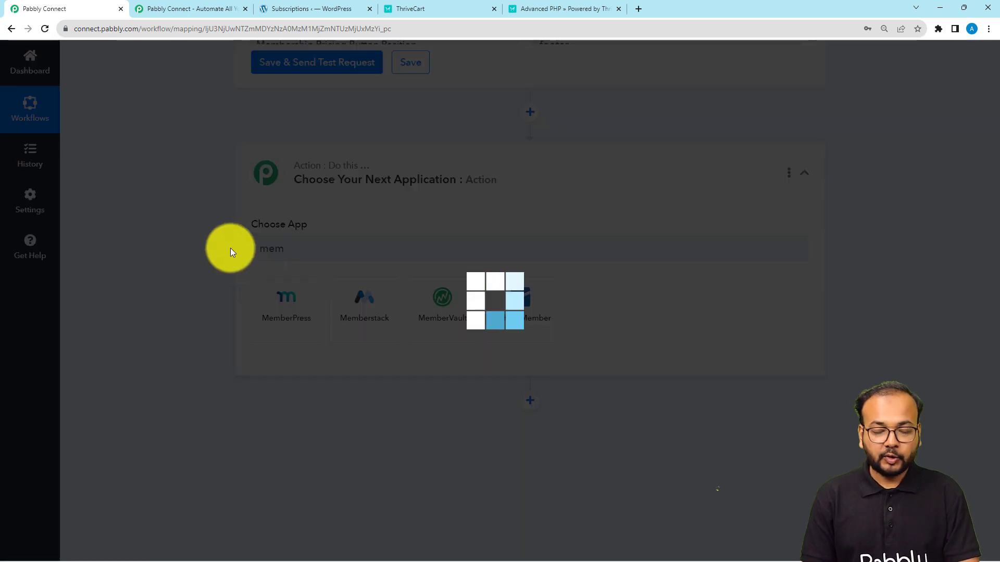
{"action": "scroll", "coordinate": [230, 248], "scroll_direction": "down", "scroll_amount": 2}
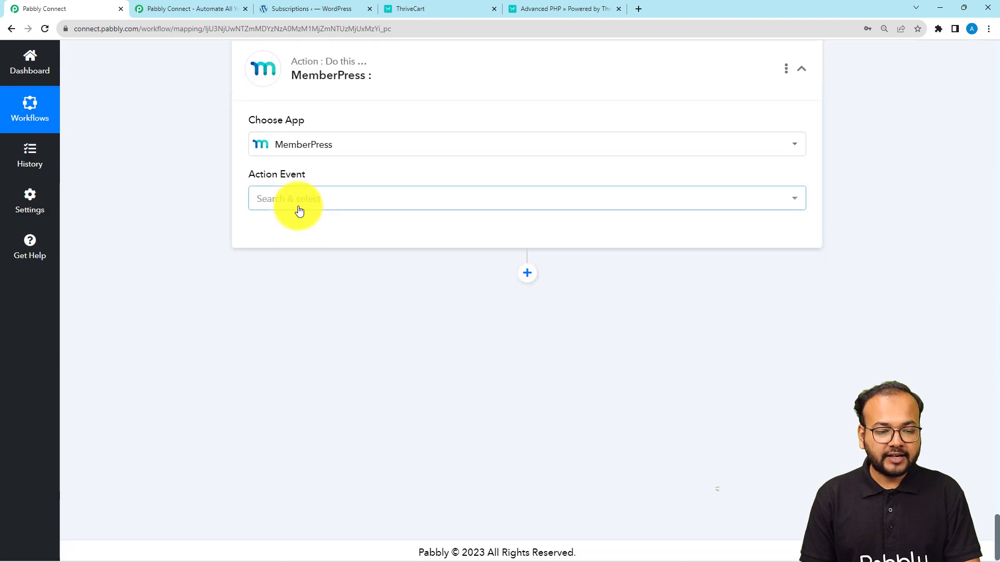
{"action": "left_click", "coordinate": [299, 210]}
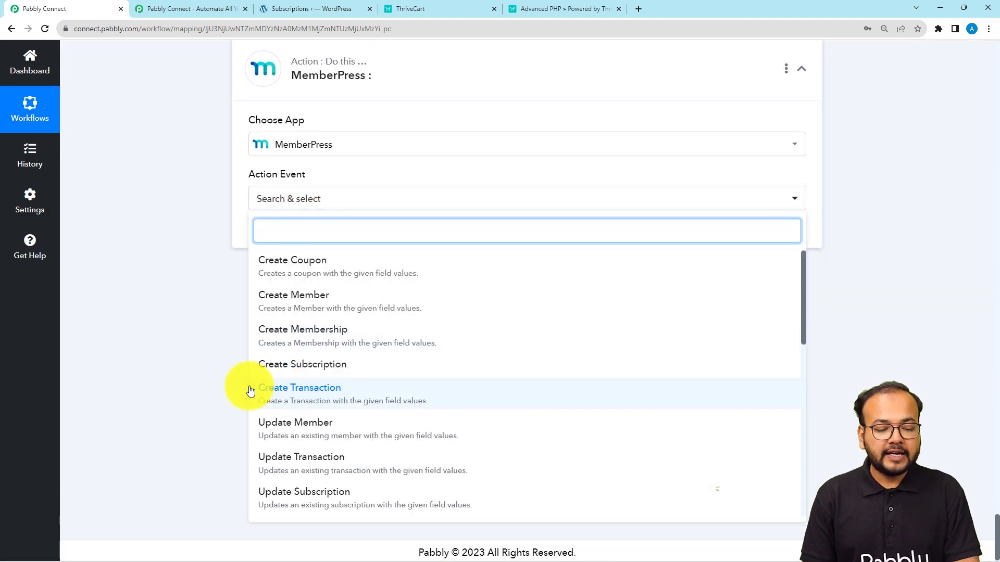
{"action": "left_click", "coordinate": [291, 398]}
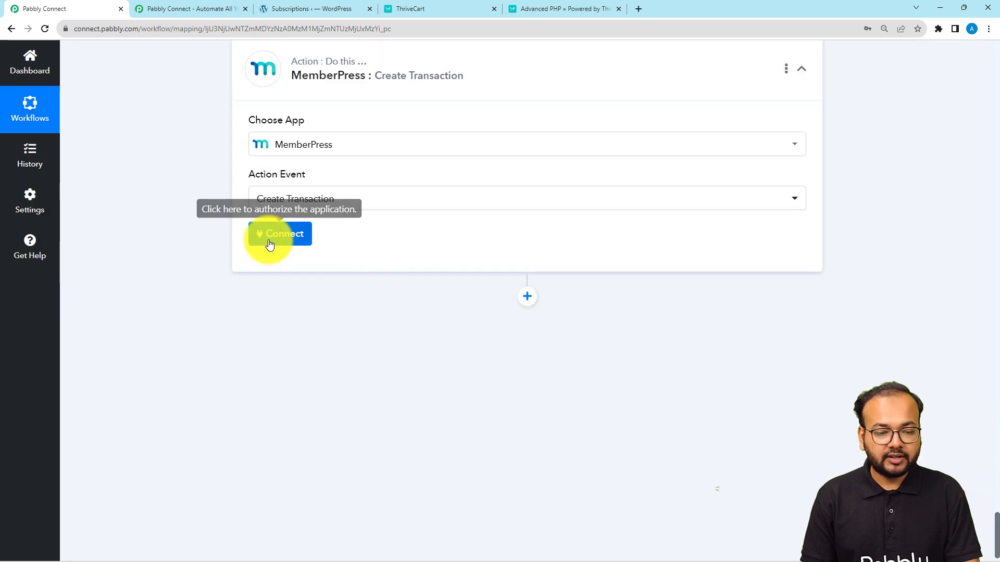
{"action": "left_click", "coordinate": [272, 238]}
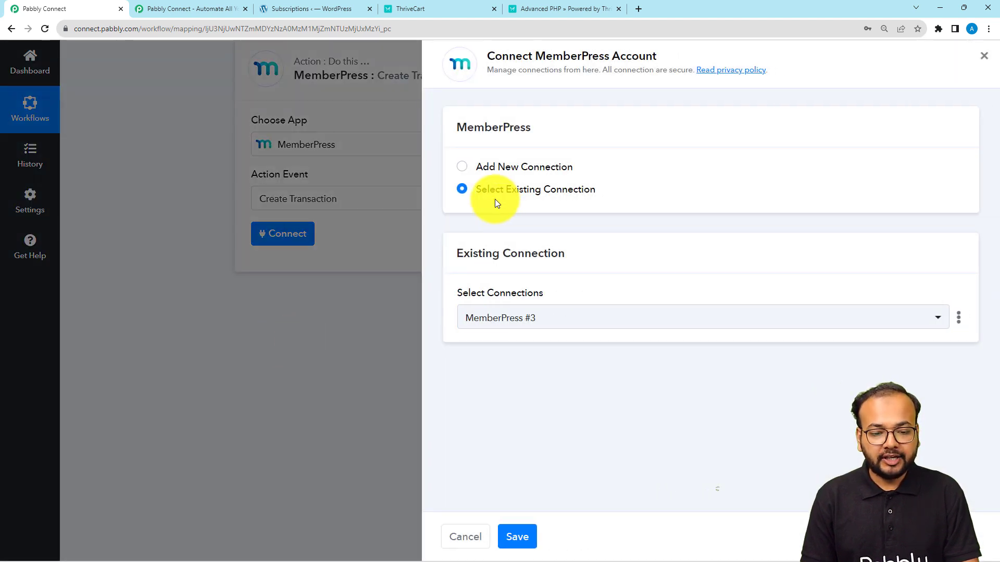
Step: Save the existing MemberPress connection and map Transaction Number to ThriveCart's Order Invoice Id
{"action": "left_click", "coordinate": [505, 536]}
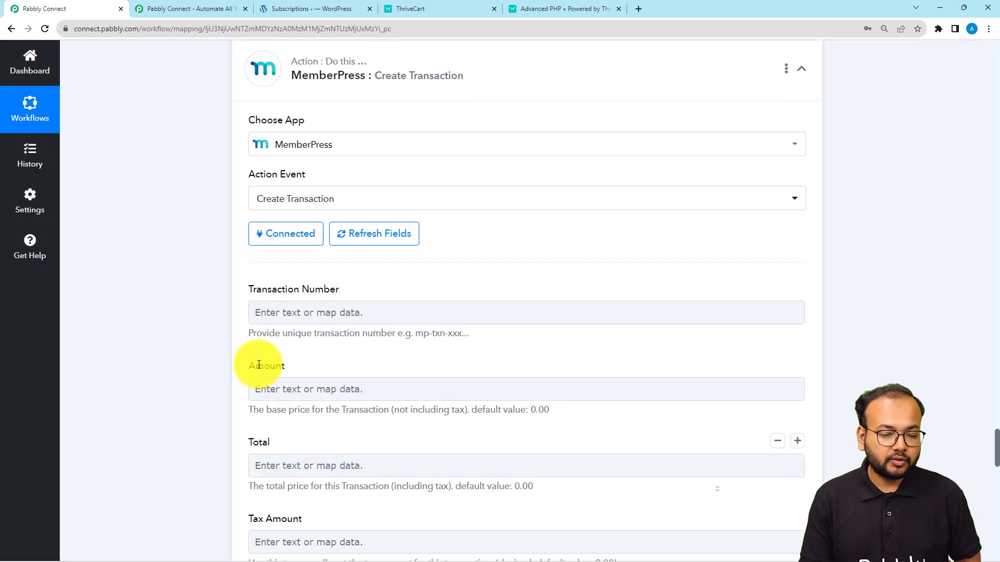
{"action": "scroll", "coordinate": [181, 306], "scroll_direction": "down", "scroll_amount": 1}
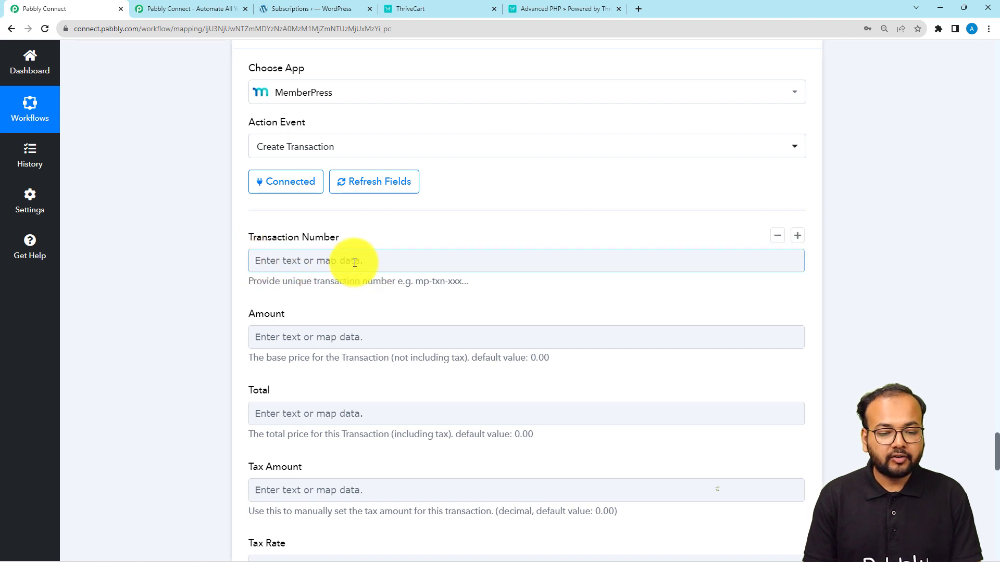
{"action": "left_click", "coordinate": [373, 265]}
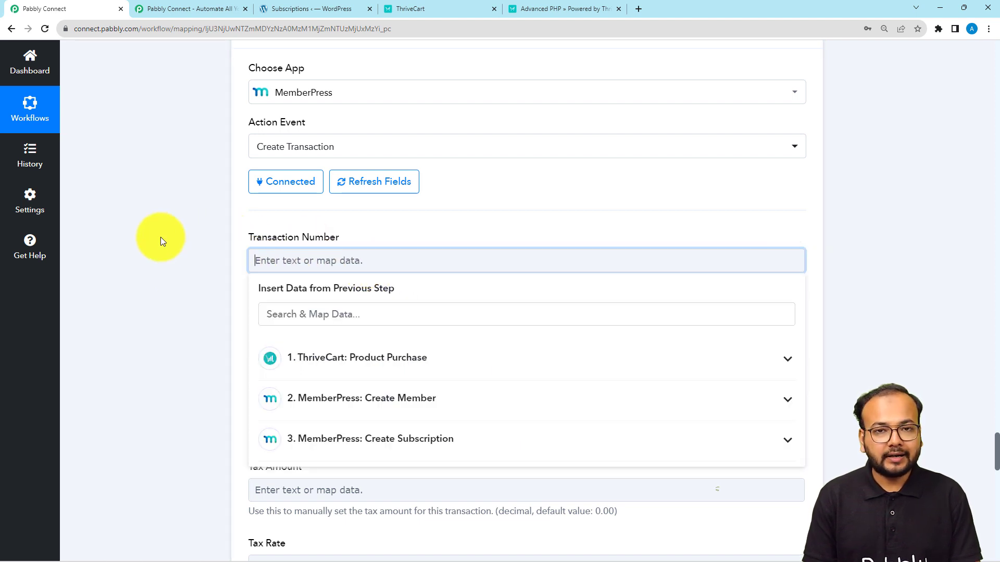
{"action": "scroll", "coordinate": [160, 236], "scroll_direction": "down", "scroll_amount": 2}
{"action": "left_click", "coordinate": [384, 259]}
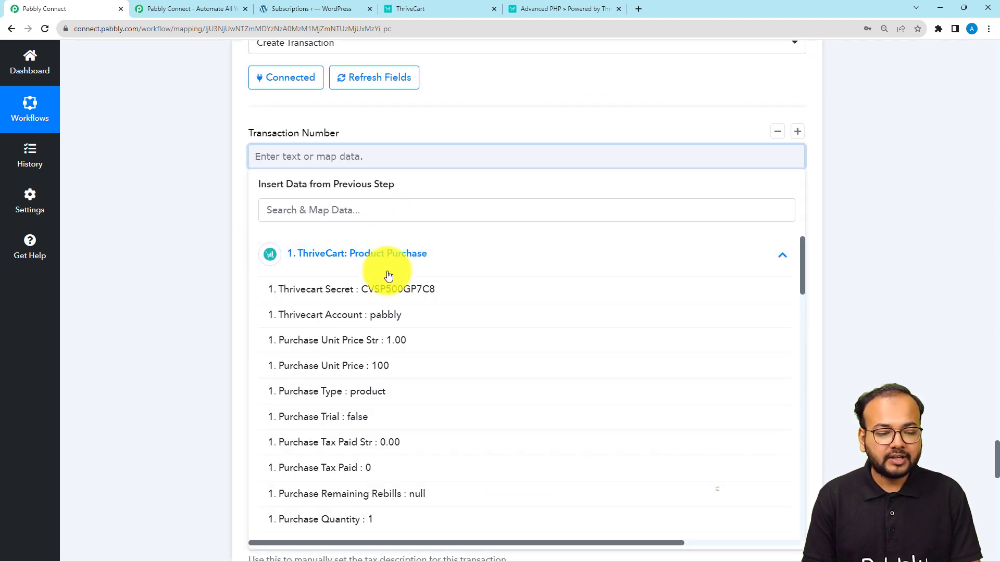
{"action": "scroll", "coordinate": [368, 358], "scroll_direction": "down", "scroll_amount": 3}
{"action": "scroll", "coordinate": [369, 360], "scroll_direction": "down", "scroll_amount": 8}
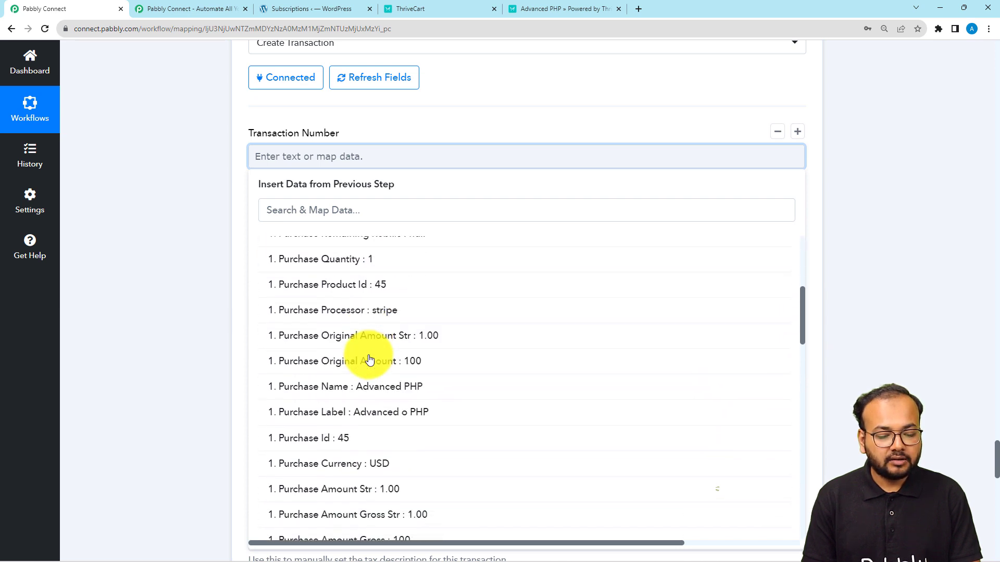
{"action": "scroll", "coordinate": [369, 359], "scroll_direction": "down", "scroll_amount": 2}
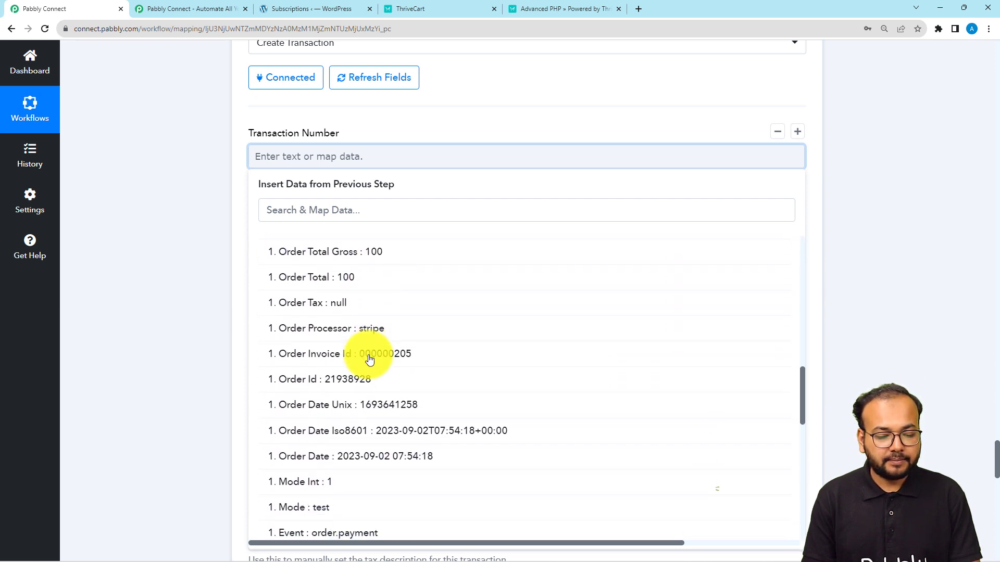
{"action": "left_click", "coordinate": [367, 364]}
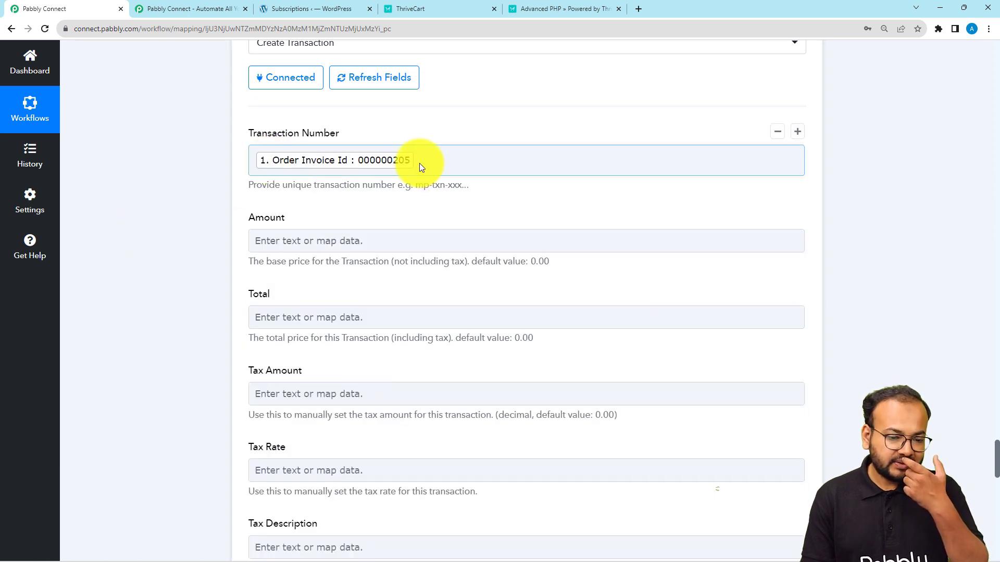
Step: Map the Total field to Order Total Str, found by searching 'tot'
{"action": "scroll", "coordinate": [290, 197], "scroll_direction": "down", "scroll_amount": 1}
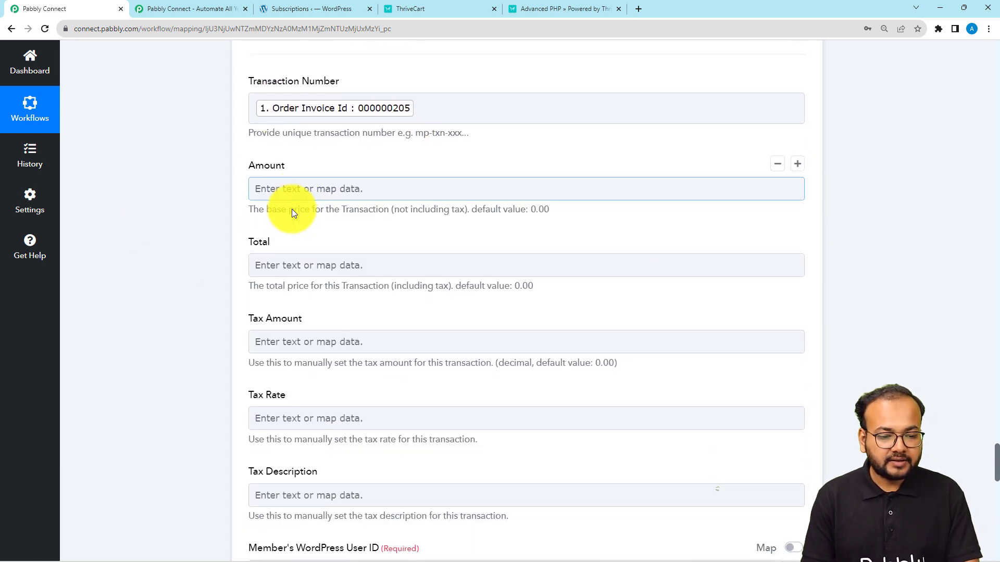
{"action": "left_click", "coordinate": [278, 269]}
{"action": "scroll", "coordinate": [277, 271], "scroll_direction": "down", "scroll_amount": 1}
{"action": "left_click", "coordinate": [306, 311]}
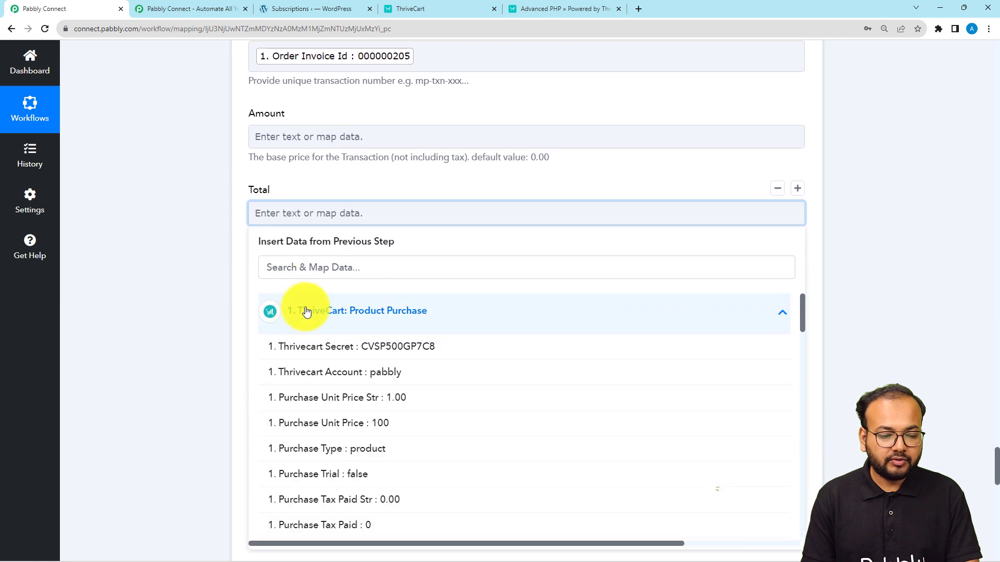
{"action": "left_click", "coordinate": [312, 260]}
{"action": "type", "text": "tota"}
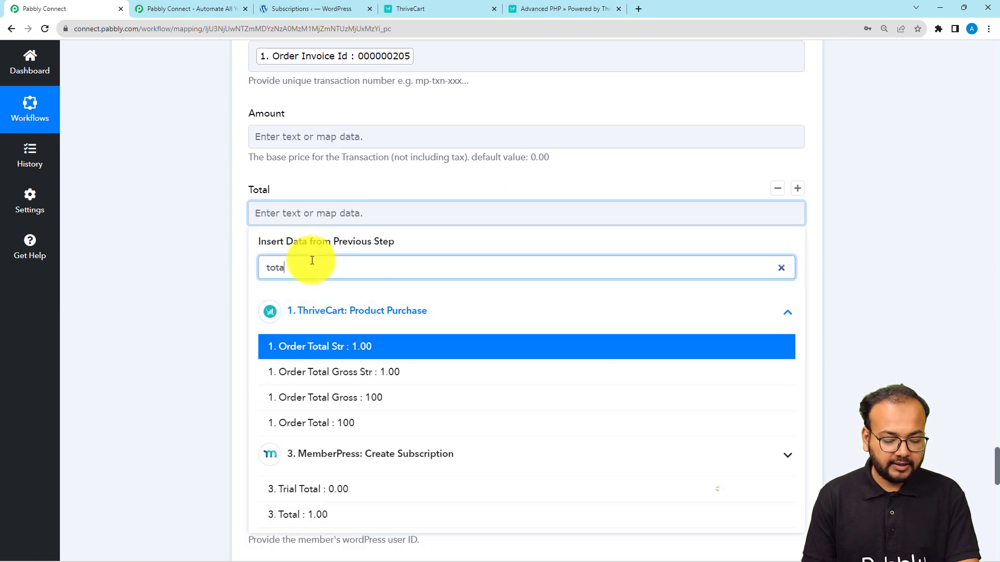
{"action": "left_click", "coordinate": [329, 356]}
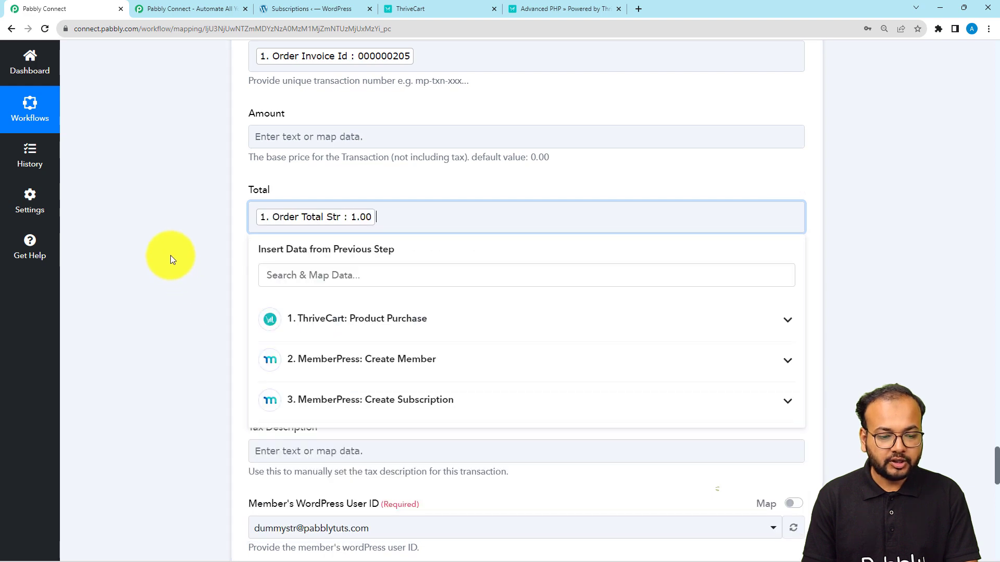
{"action": "scroll", "coordinate": [170, 255], "scroll_direction": "down", "scroll_amount": 5}
{"action": "scroll", "coordinate": [220, 265], "scroll_direction": "down", "scroll_amount": 1}
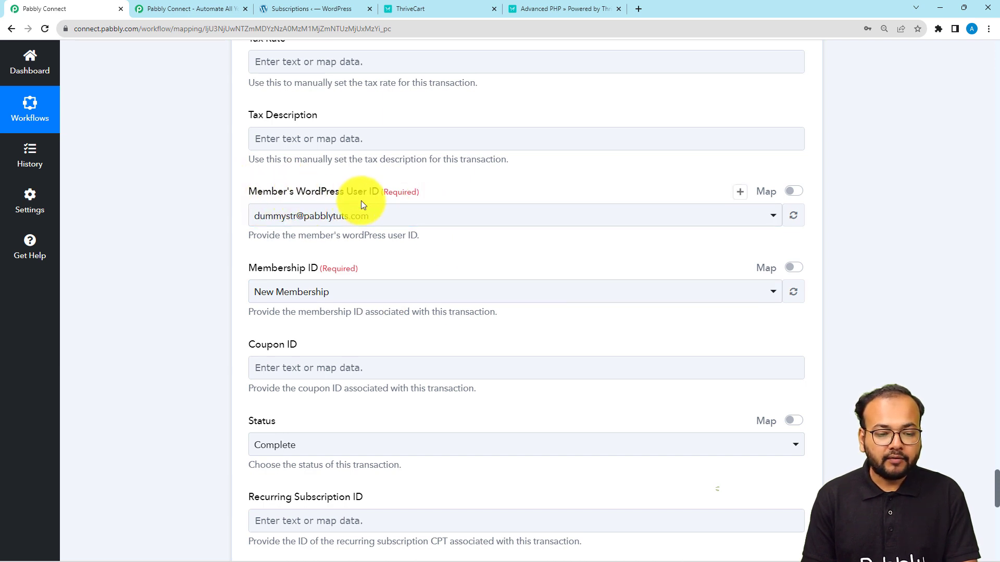
Step: Map Member's WordPress User ID to the Create Member step's Id 969
{"action": "left_click", "coordinate": [792, 192]}
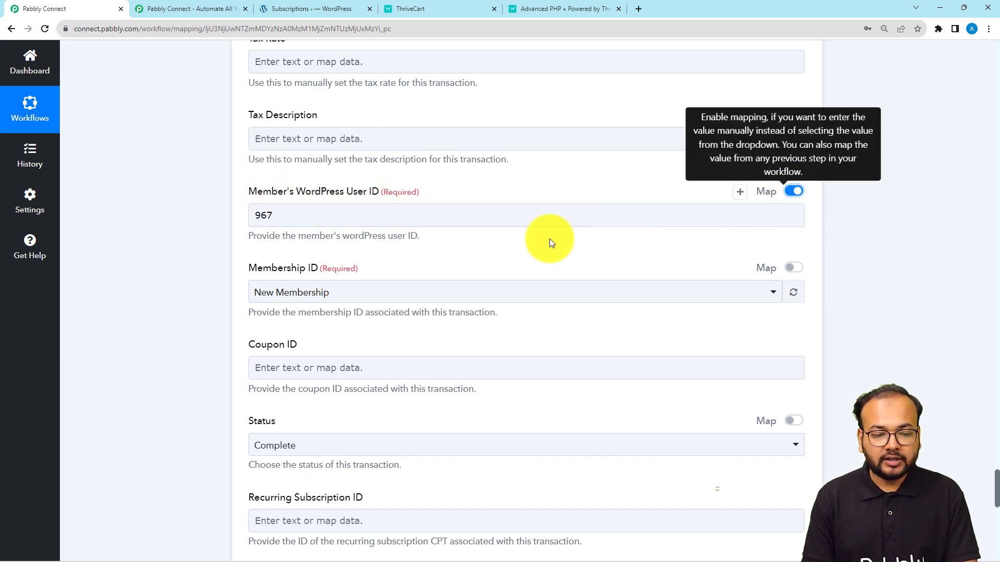
{"action": "left_click", "coordinate": [481, 222]}
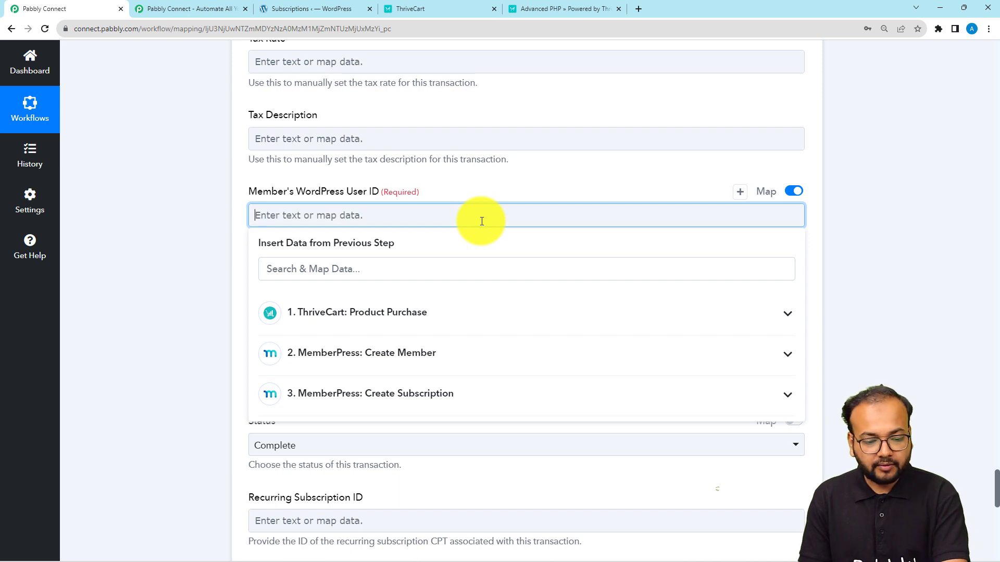
{"action": "left_click", "coordinate": [402, 352]}
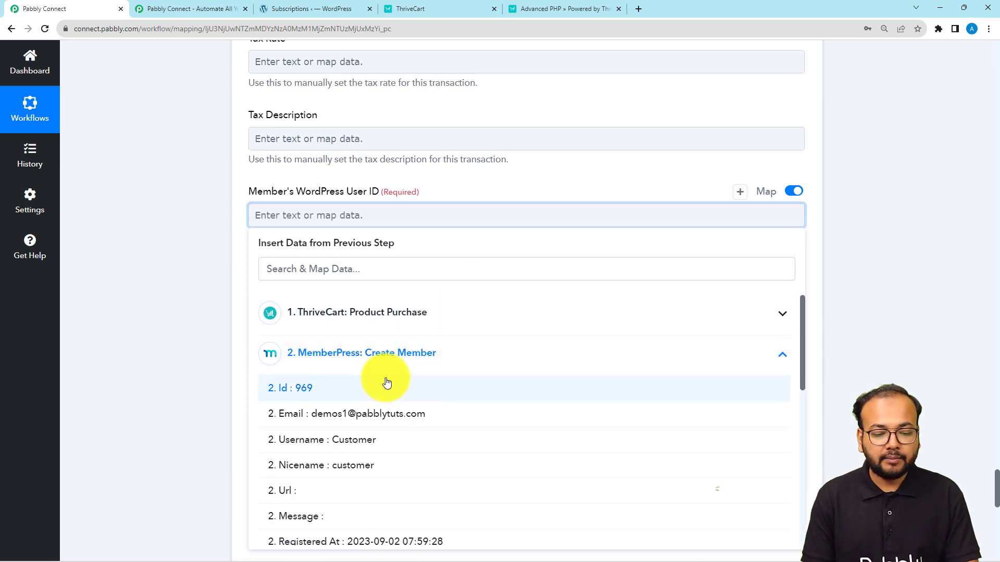
{"action": "left_click", "coordinate": [308, 388]}
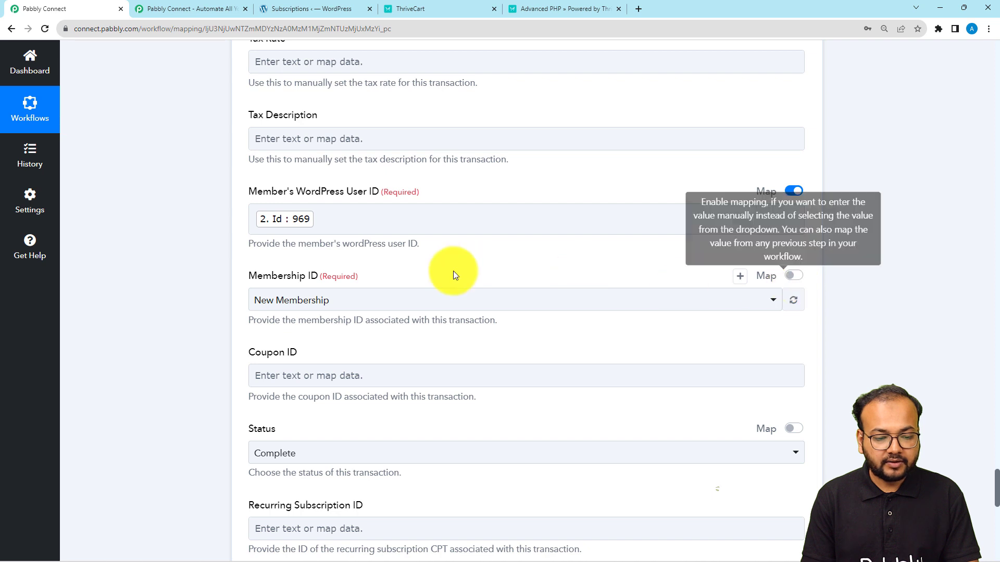
Step: Map Membership ID to the Create Subscription step's Membership Id 56919
{"action": "left_click", "coordinate": [792, 276]}
{"action": "left_click", "coordinate": [521, 296]}
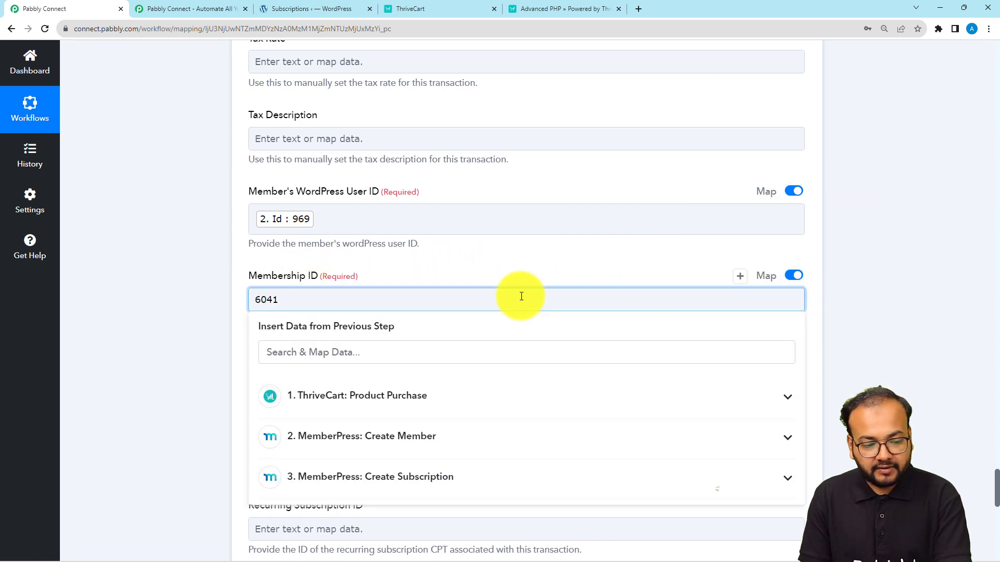
{"action": "scroll", "coordinate": [521, 296], "scroll_direction": "down", "scroll_amount": 2}
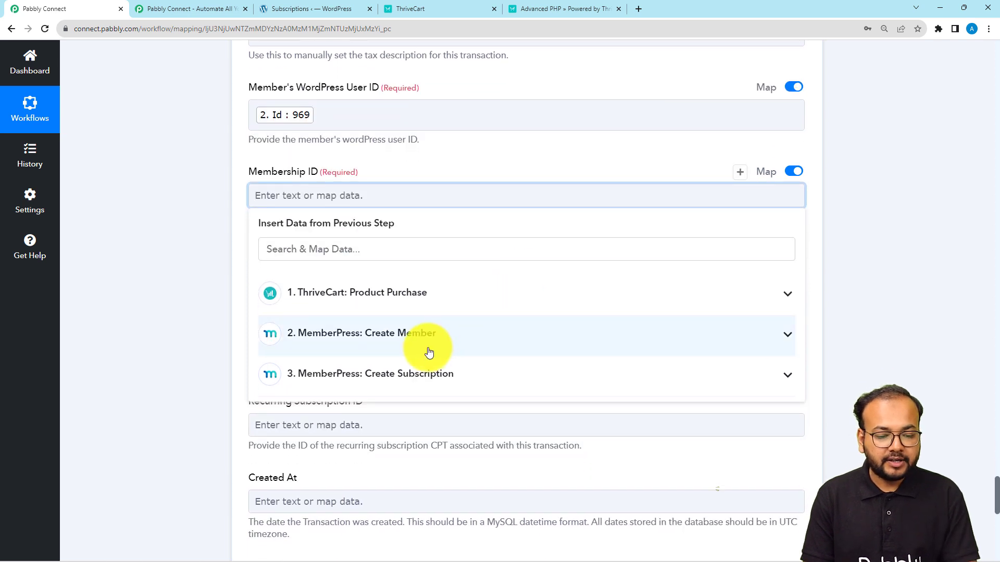
{"action": "left_click", "coordinate": [429, 348]}
{"action": "left_click", "coordinate": [404, 334]}
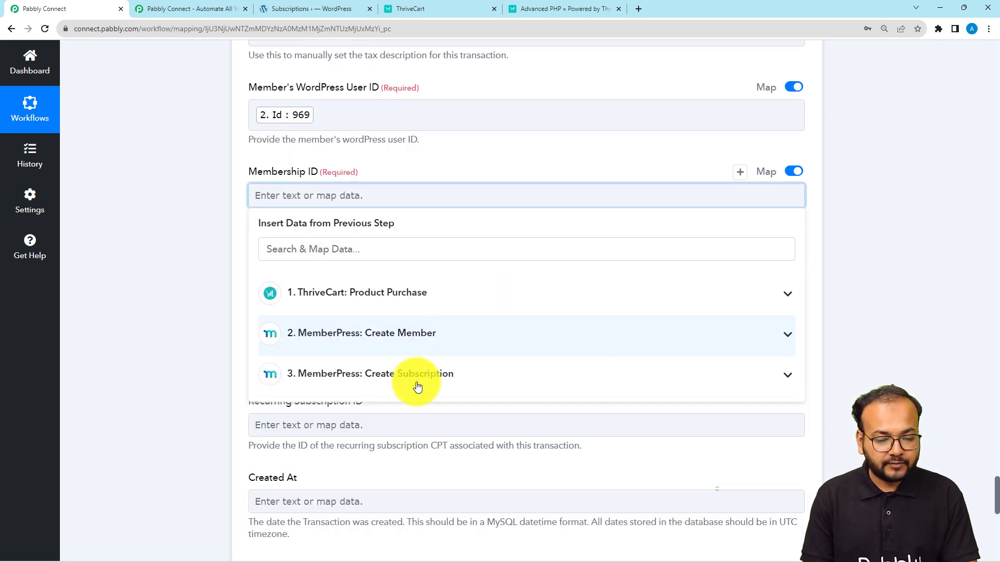
{"action": "left_click", "coordinate": [403, 393]}
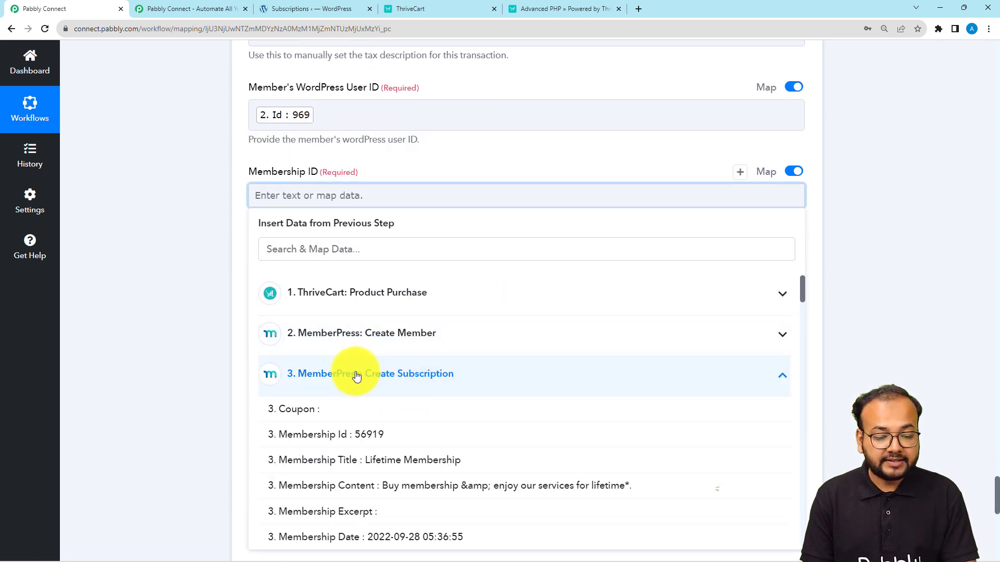
{"action": "left_click", "coordinate": [321, 436]}
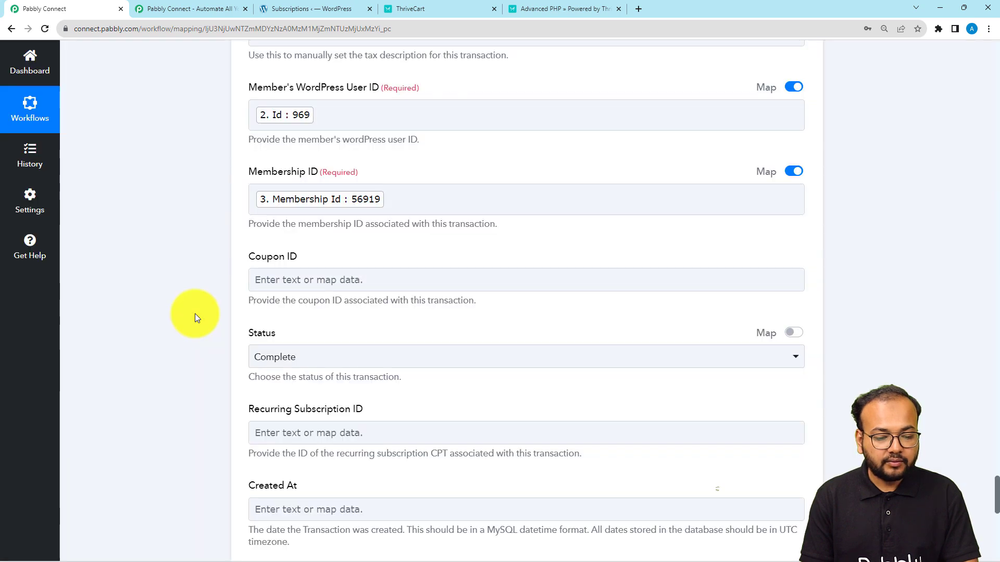
{"action": "scroll", "coordinate": [364, 262], "scroll_direction": "down", "scroll_amount": 2}
Step: Keep the transaction Status set to Complete
{"action": "left_click", "coordinate": [365, 262]}
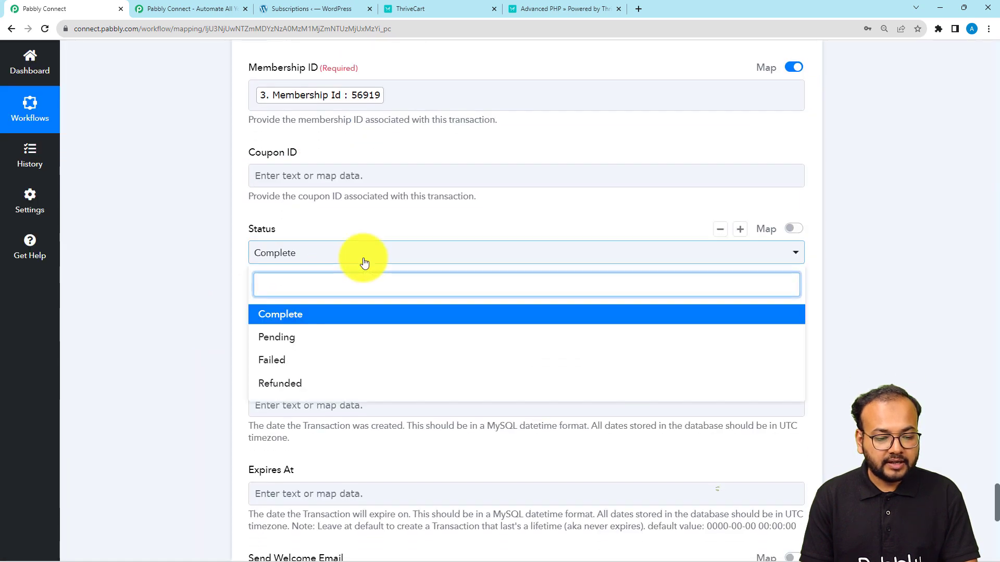
{"action": "left_click", "coordinate": [223, 243]}
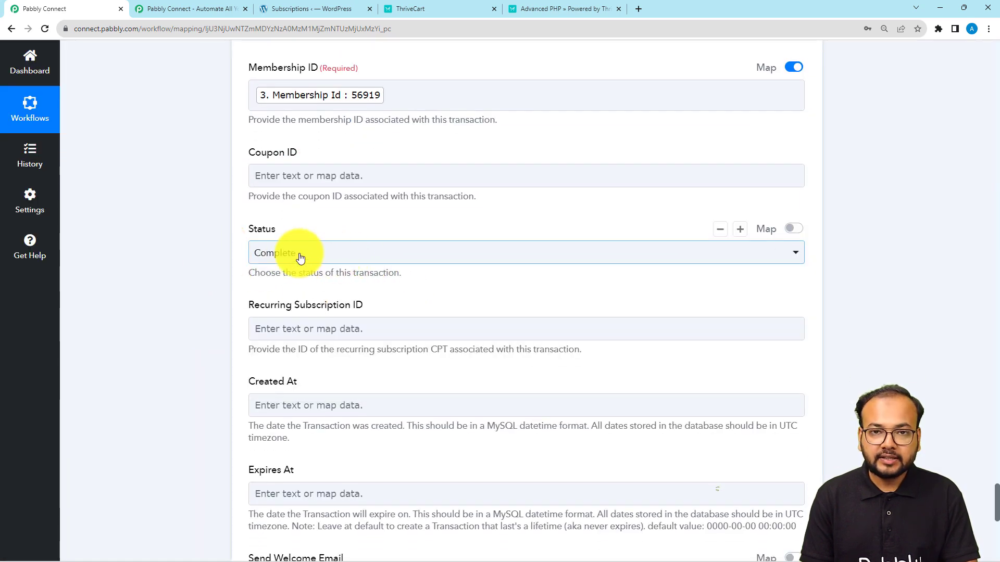
{"action": "scroll", "coordinate": [208, 264], "scroll_direction": "down", "scroll_amount": 2}
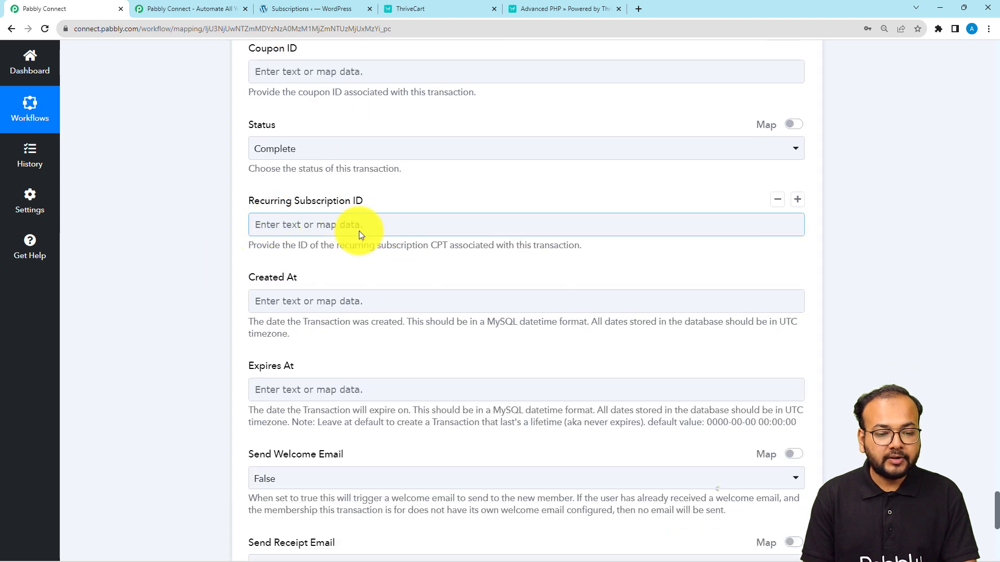
Step: Map Recurring Subscription ID to the Create Subscription step's Id 12
{"action": "left_click", "coordinate": [338, 224]}
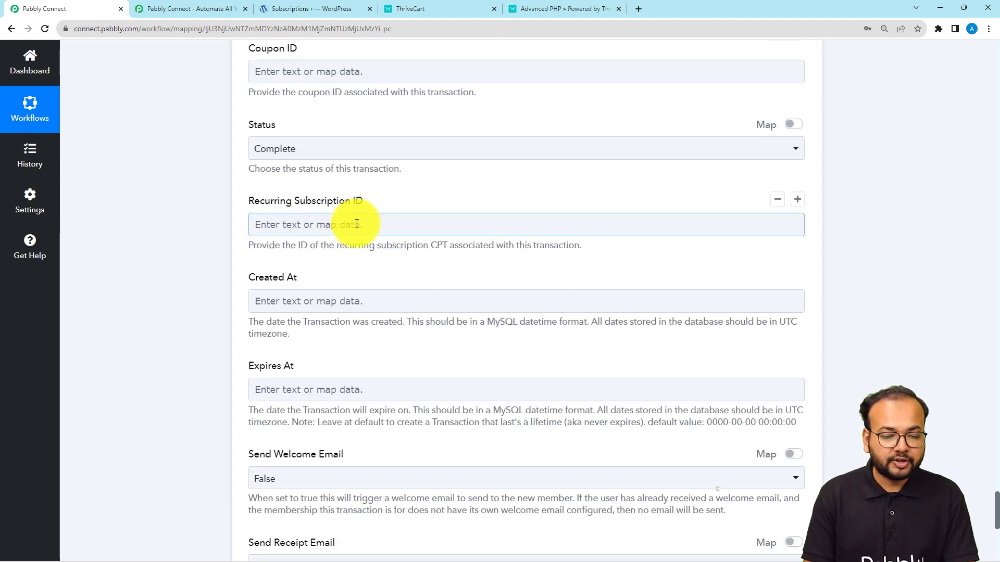
{"action": "left_click", "coordinate": [357, 224]}
{"action": "scroll", "coordinate": [345, 216], "scroll_direction": "down", "scroll_amount": 2}
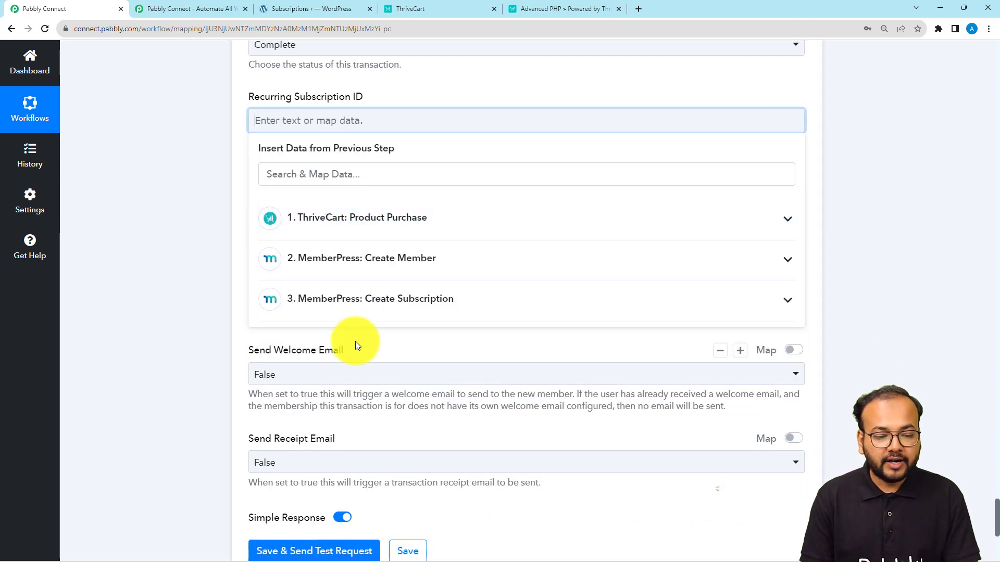
{"action": "left_click", "coordinate": [353, 315]}
{"action": "scroll", "coordinate": [408, 401], "scroll_direction": "down", "scroll_amount": 6}
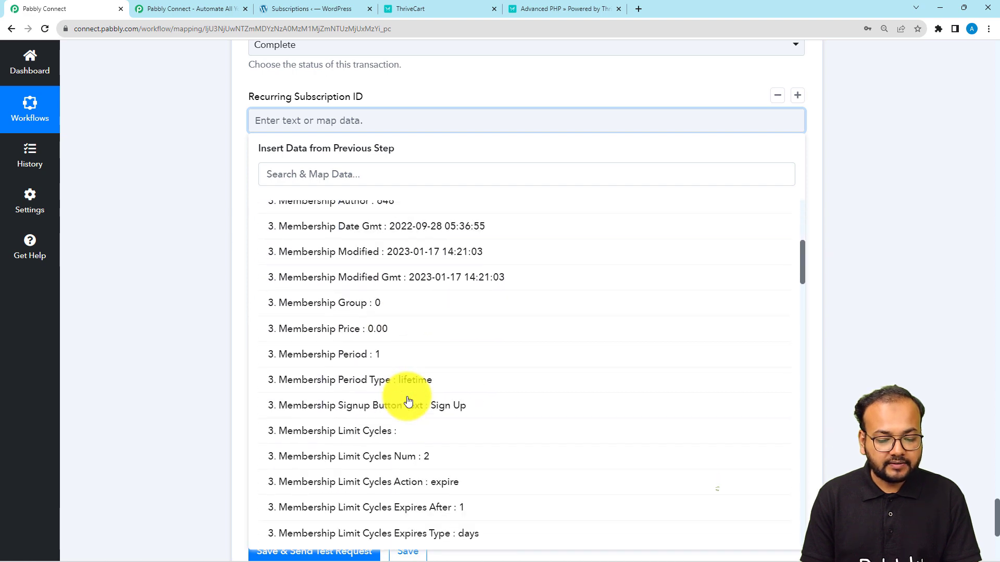
{"action": "scroll", "coordinate": [407, 401], "scroll_direction": "down", "scroll_amount": 8}
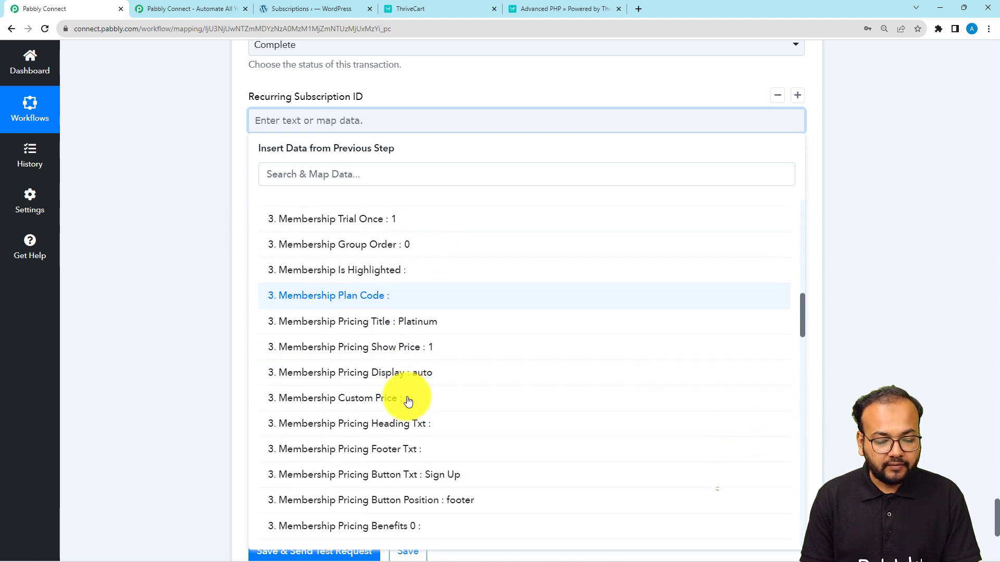
{"action": "scroll", "coordinate": [409, 401], "scroll_direction": "down", "scroll_amount": 9}
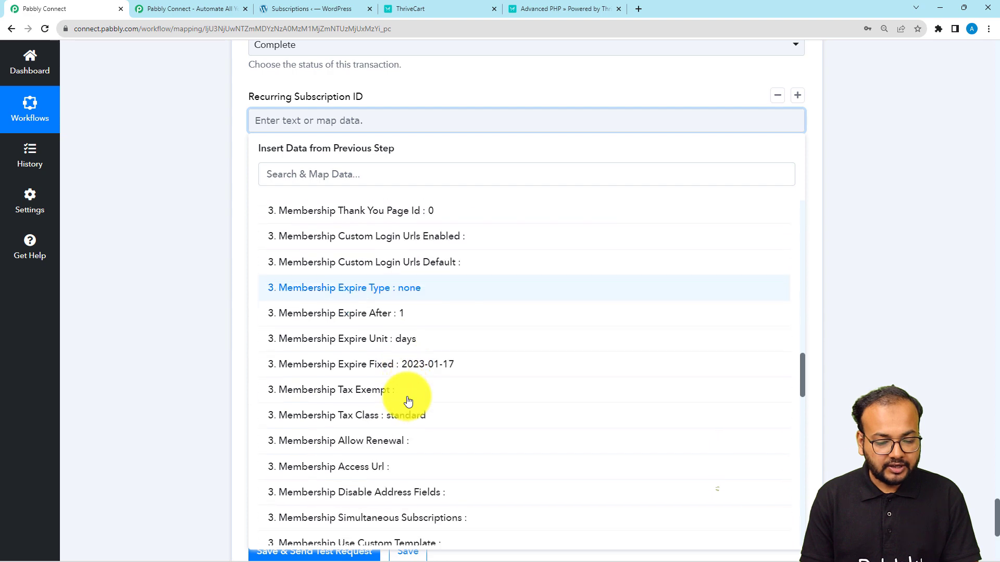
{"action": "scroll", "coordinate": [408, 401], "scroll_direction": "down", "scroll_amount": 7}
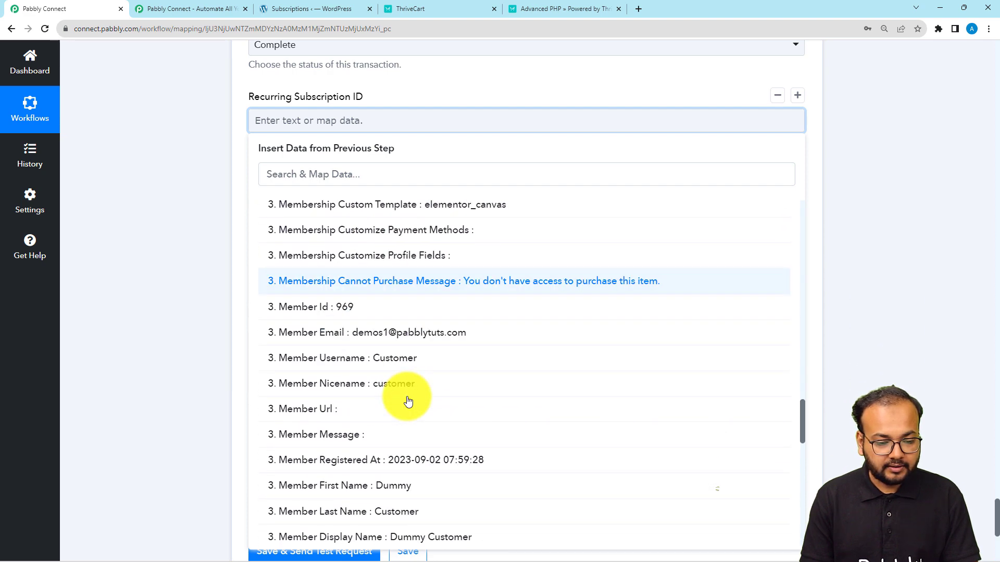
{"action": "scroll", "coordinate": [409, 400], "scroll_direction": "down", "scroll_amount": 3}
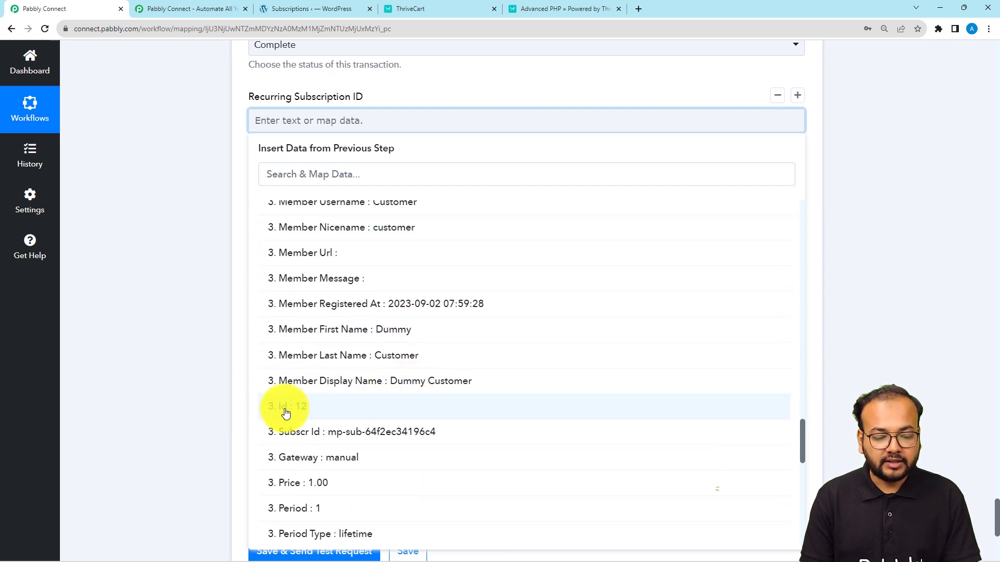
{"action": "left_click", "coordinate": [295, 413]}
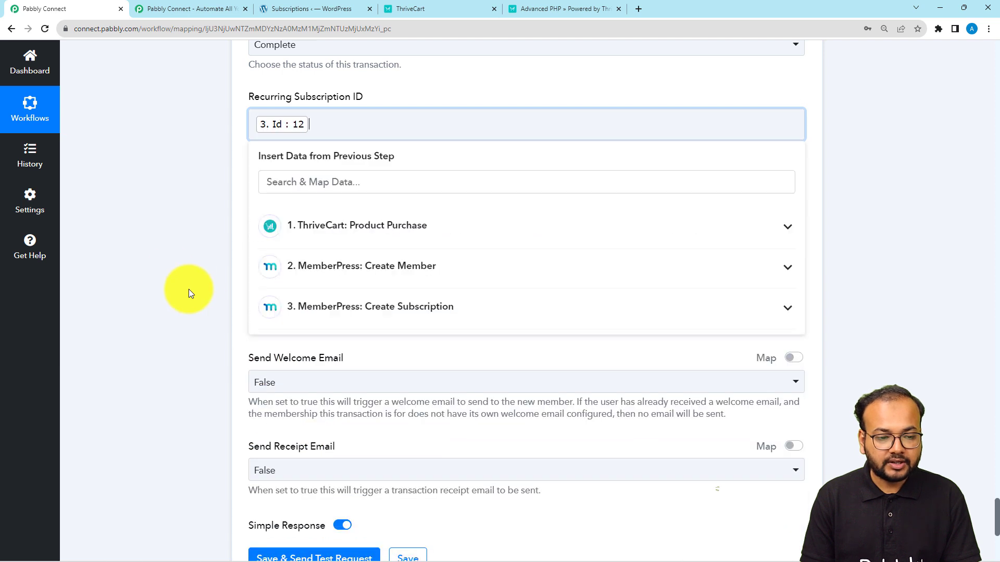
{"action": "left_click", "coordinate": [170, 271]}
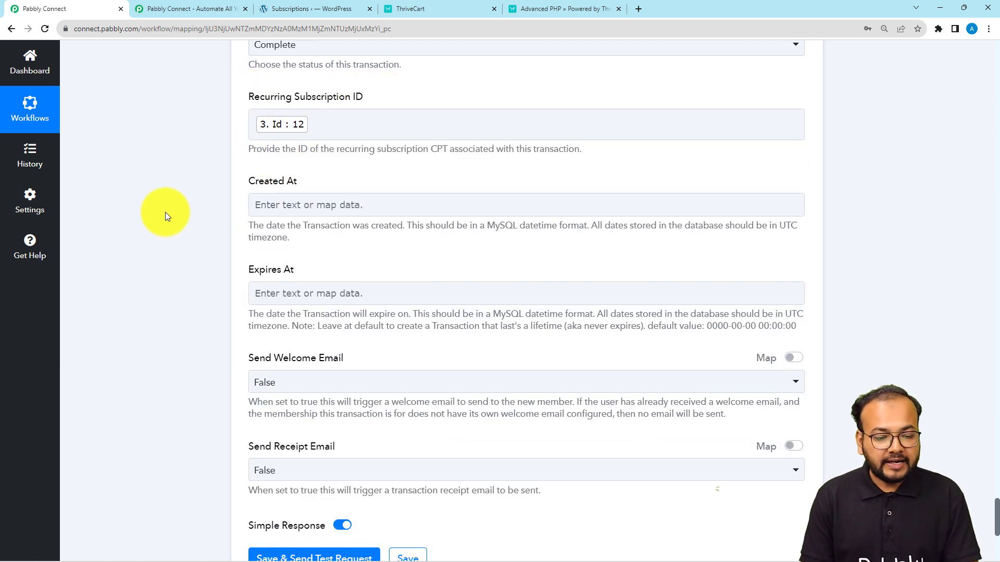
{"action": "scroll", "coordinate": [165, 211], "scroll_direction": "down", "scroll_amount": 3}
{"action": "scroll", "coordinate": [165, 211], "scroll_direction": "down", "scroll_amount": 2}
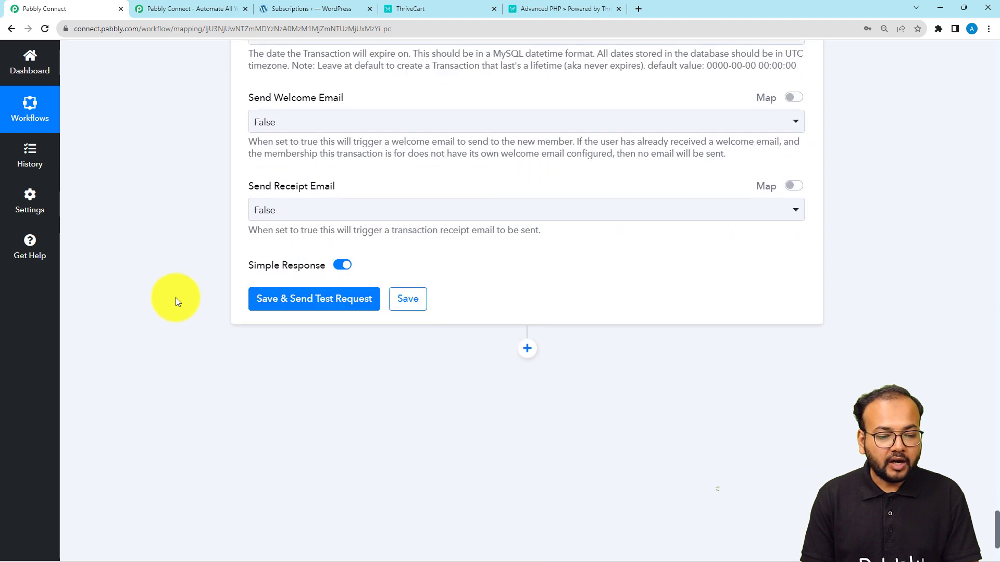
Step: Test the Create Transaction step, check the Lifetime Membership response with Id 56919, then go to WordPress
{"action": "left_click", "coordinate": [290, 307]}
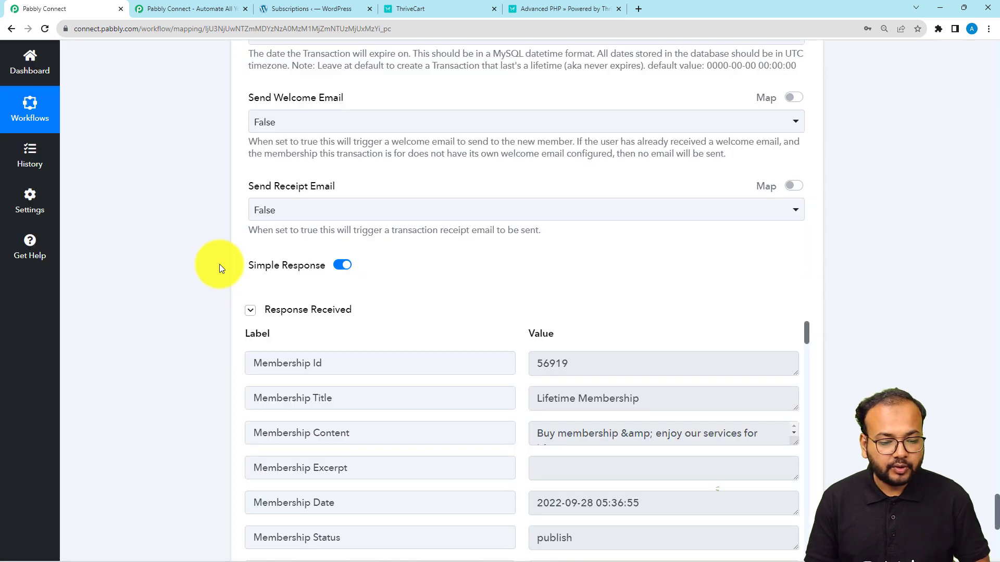
{"action": "scroll", "coordinate": [219, 264], "scroll_direction": "down", "scroll_amount": 3}
{"action": "scroll", "coordinate": [219, 264], "scroll_direction": "up", "scroll_amount": 2}
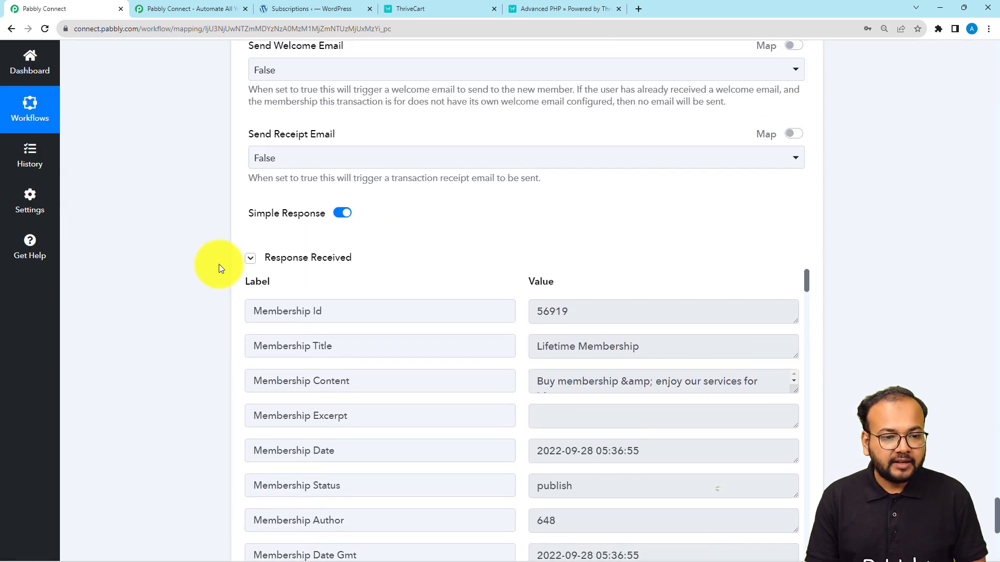
{"action": "left_click", "coordinate": [283, 9]}
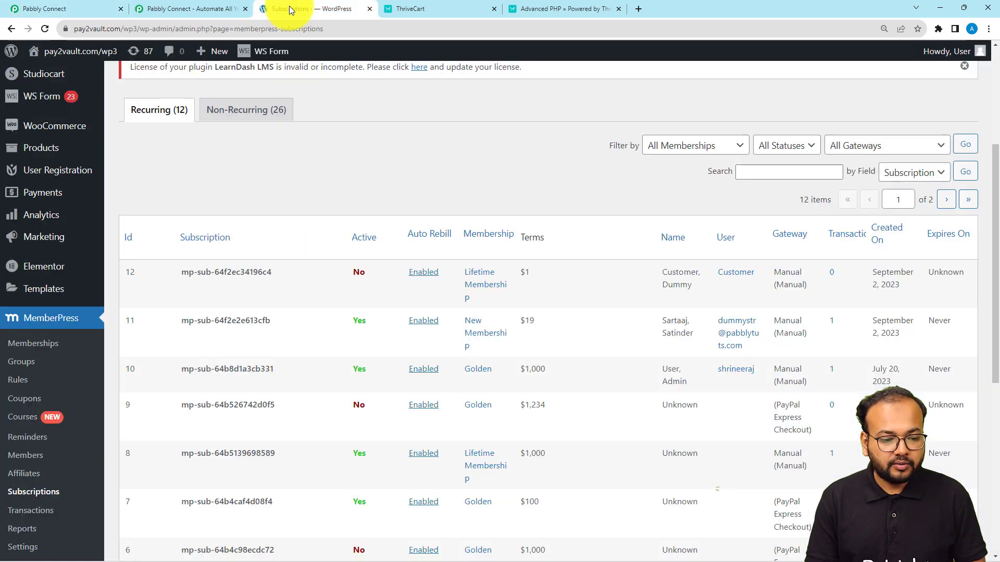
Step: Reload the subscriptions list to see the $1 Lifetime Membership active, then return to Pabbly
{"action": "left_click", "coordinate": [45, 29]}
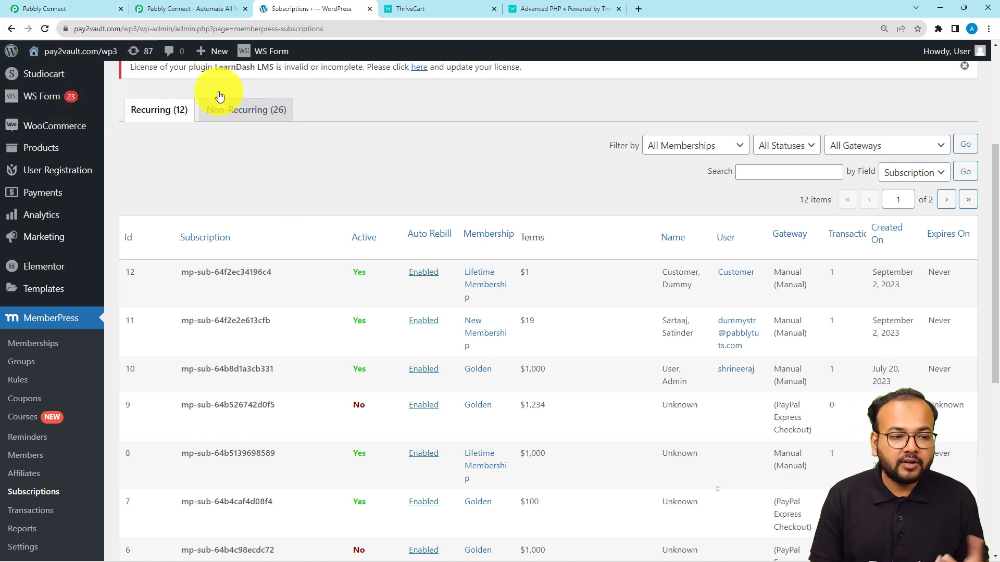
{"action": "left_click", "coordinate": [81, 9]}
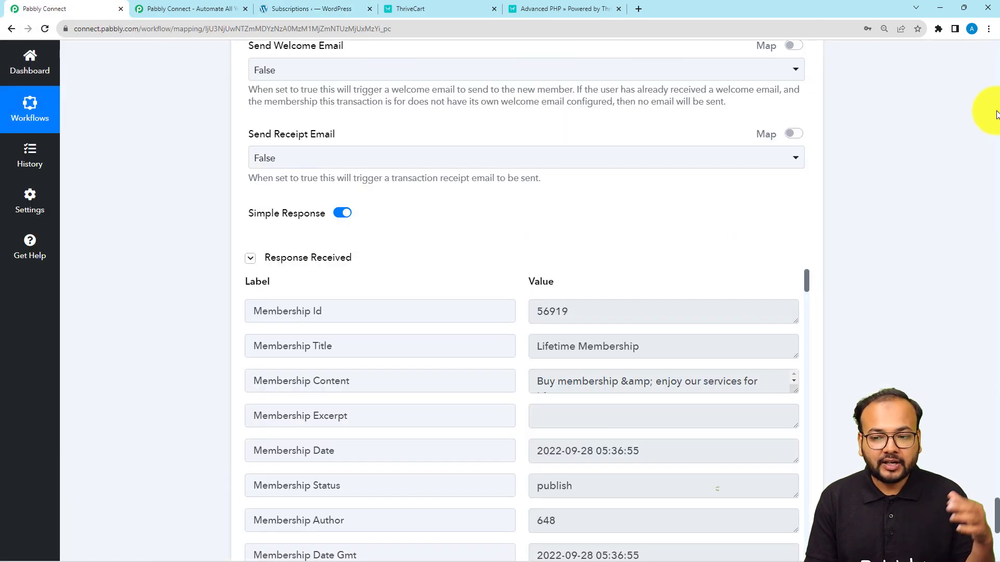
Step: Collapse the ThriveCart Product Purchase trigger, Create Member and Create Subscription cards to review the full chain
{"action": "scroll", "coordinate": [995, 115], "scroll_direction": "up", "scroll_amount": 20}
{"action": "scroll", "coordinate": [995, 114], "scroll_direction": "up", "scroll_amount": 5}
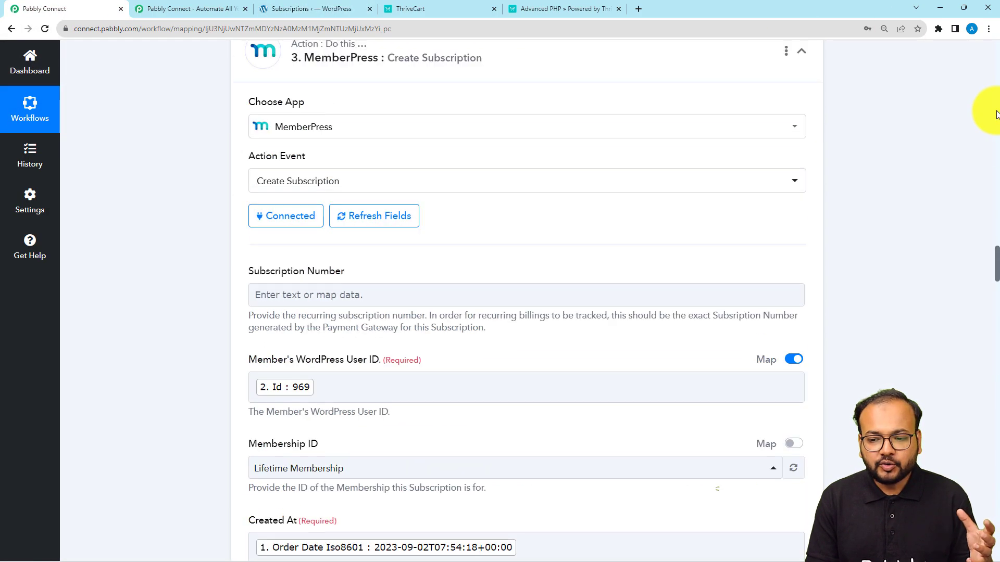
{"action": "scroll", "coordinate": [995, 115], "scroll_direction": "down", "scroll_amount": 15}
{"action": "scroll", "coordinate": [996, 114], "scroll_direction": "up", "scroll_amount": 20}
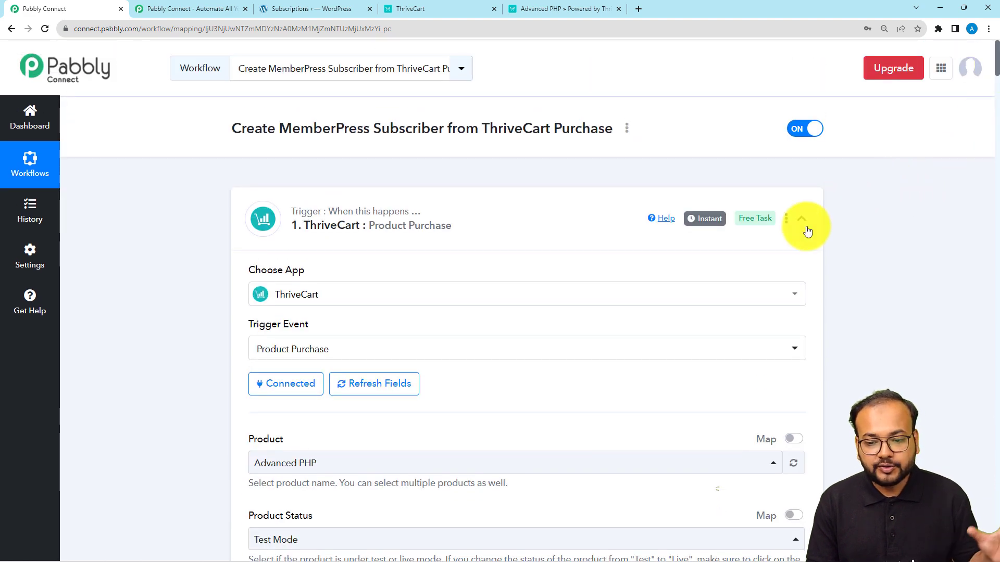
{"action": "left_click", "coordinate": [806, 226]}
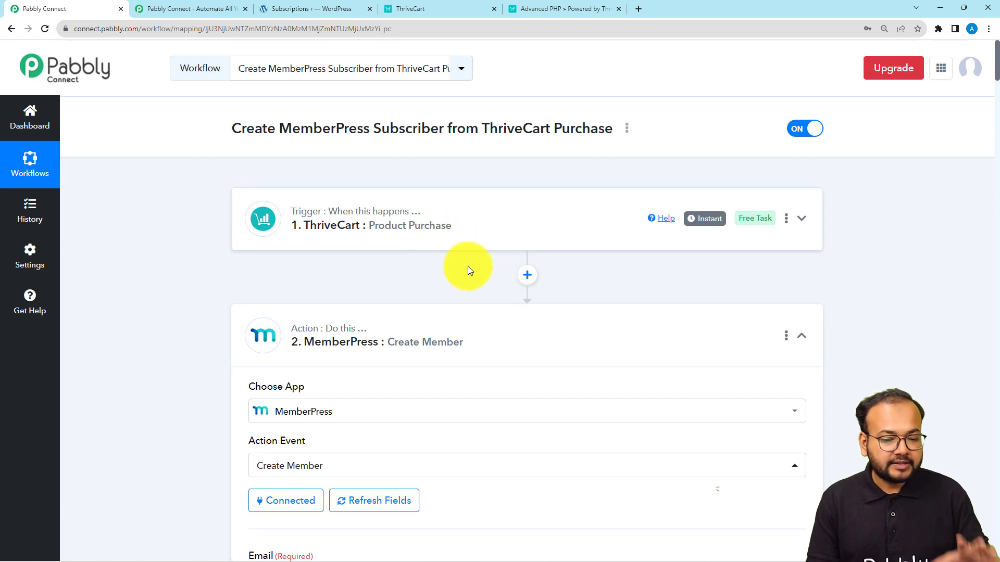
{"action": "left_click", "coordinate": [462, 316]}
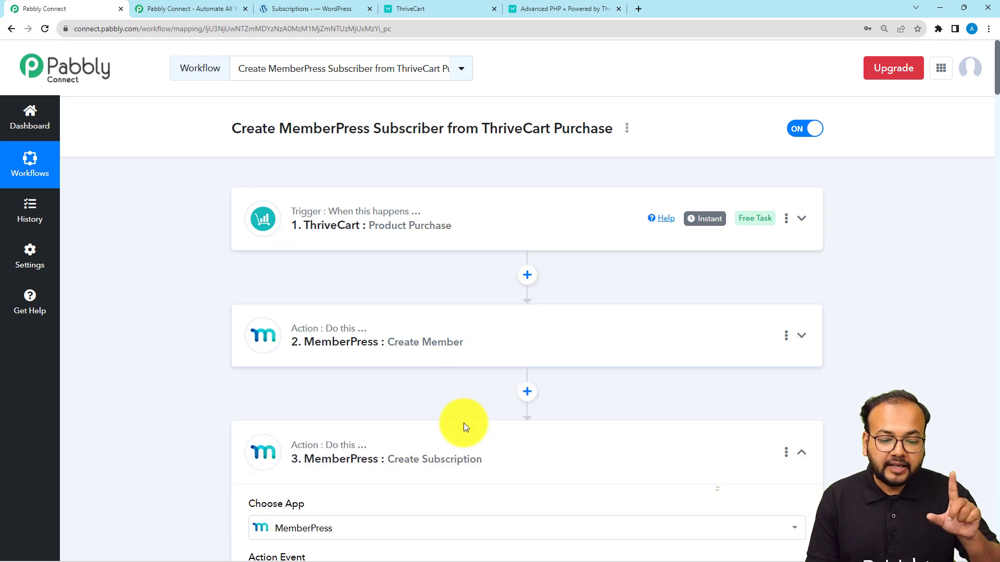
{"action": "left_click", "coordinate": [460, 452]}
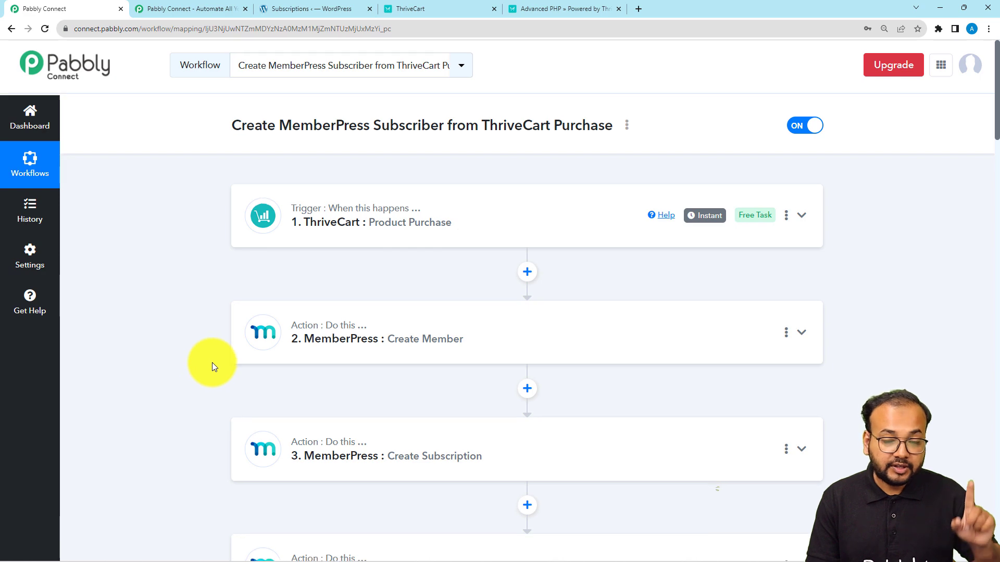
{"action": "scroll", "coordinate": [211, 362], "scroll_direction": "down", "scroll_amount": 2}
{"action": "scroll", "coordinate": [212, 363], "scroll_direction": "down", "scroll_amount": 2}
{"action": "scroll", "coordinate": [221, 357], "scroll_direction": "up", "scroll_amount": 4}
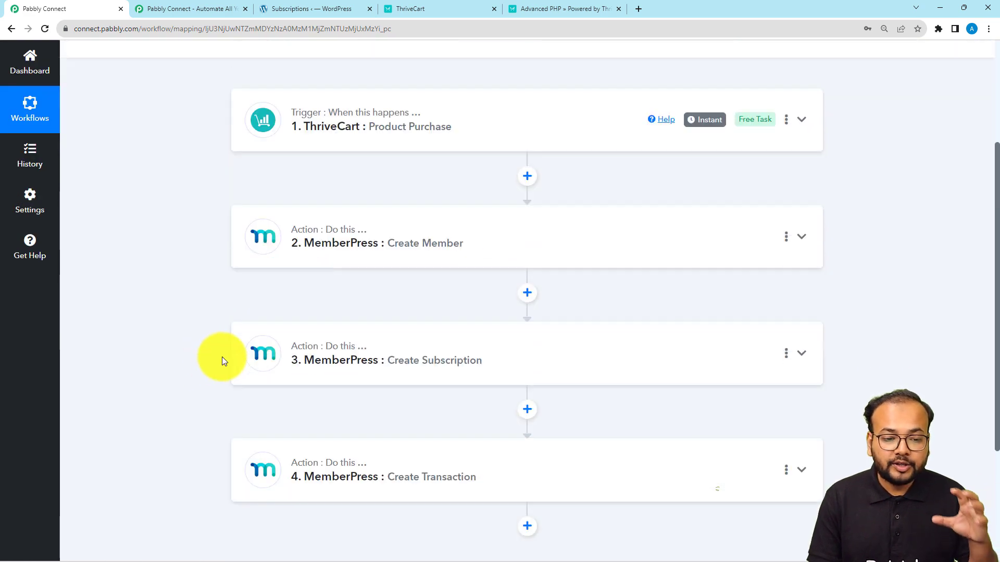